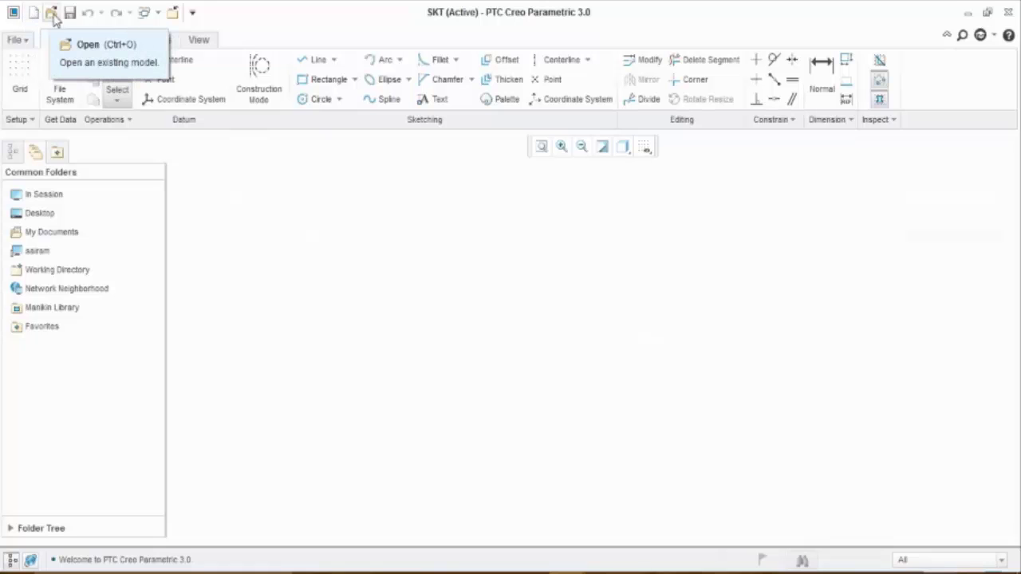
left_click(152, 18)
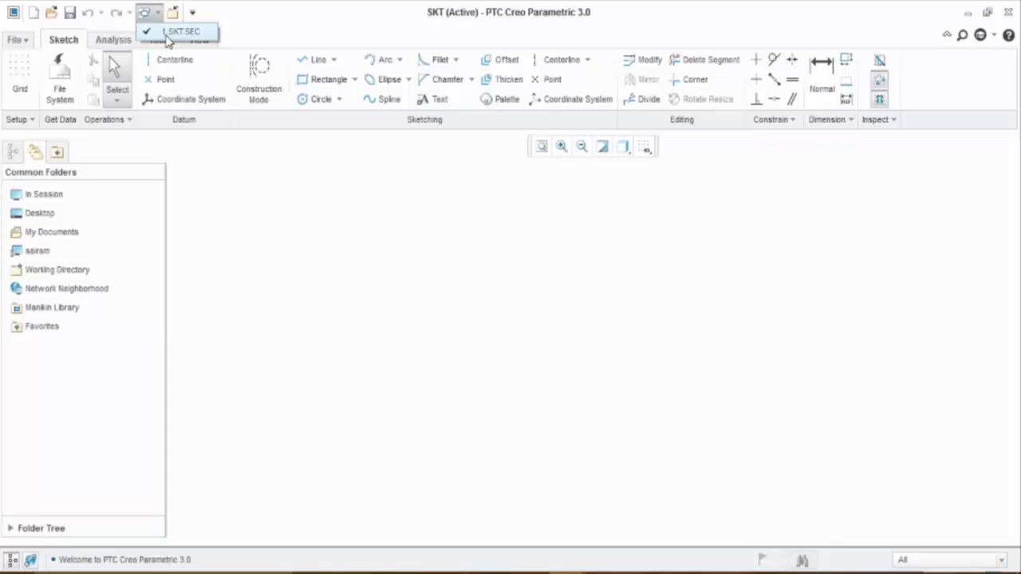
left_click(209, 209)
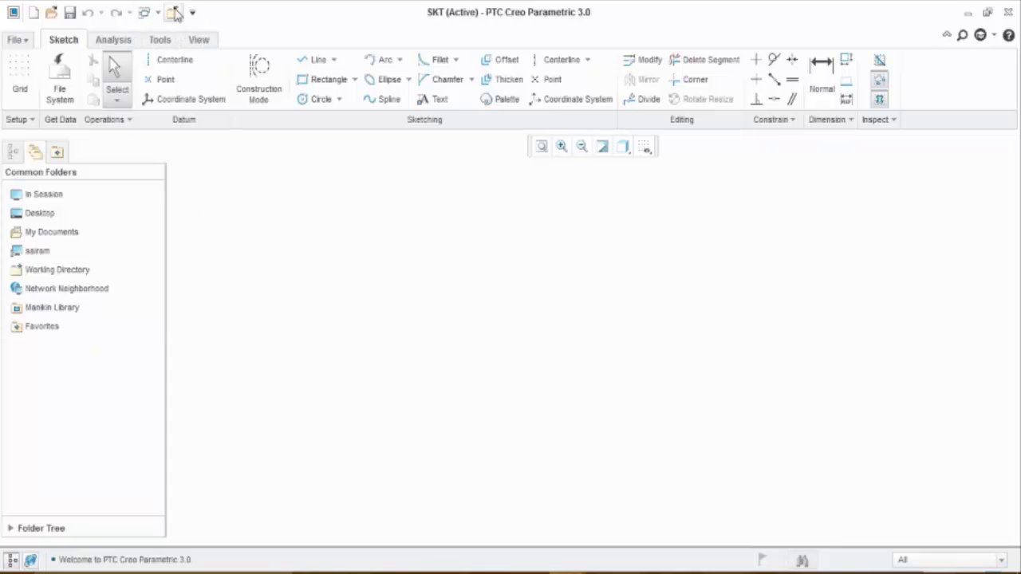
Step: Create a new folder Dir_1 in the public Documents folder and set it as the working directory
left_click(20, 41)
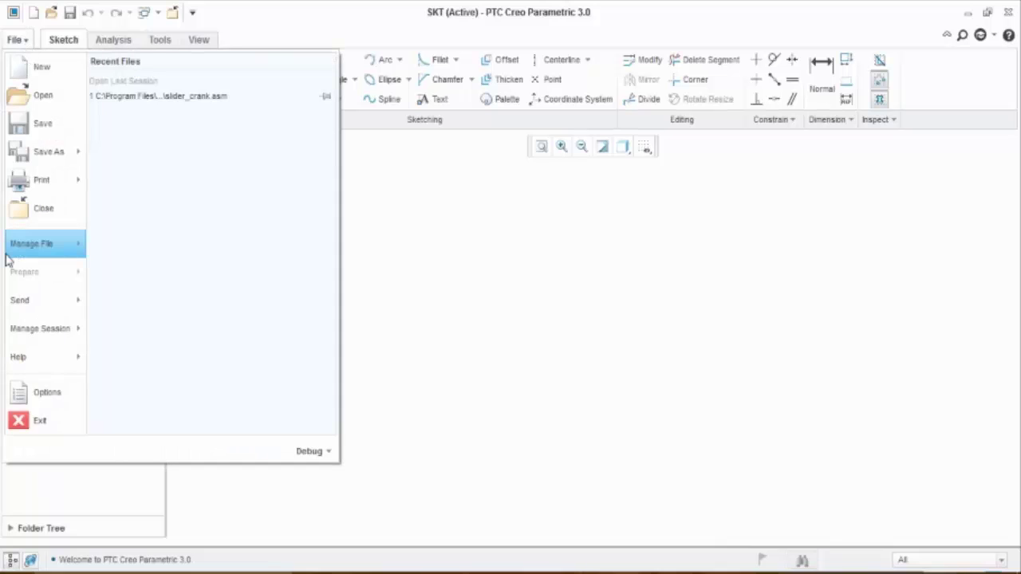
left_click(36, 339)
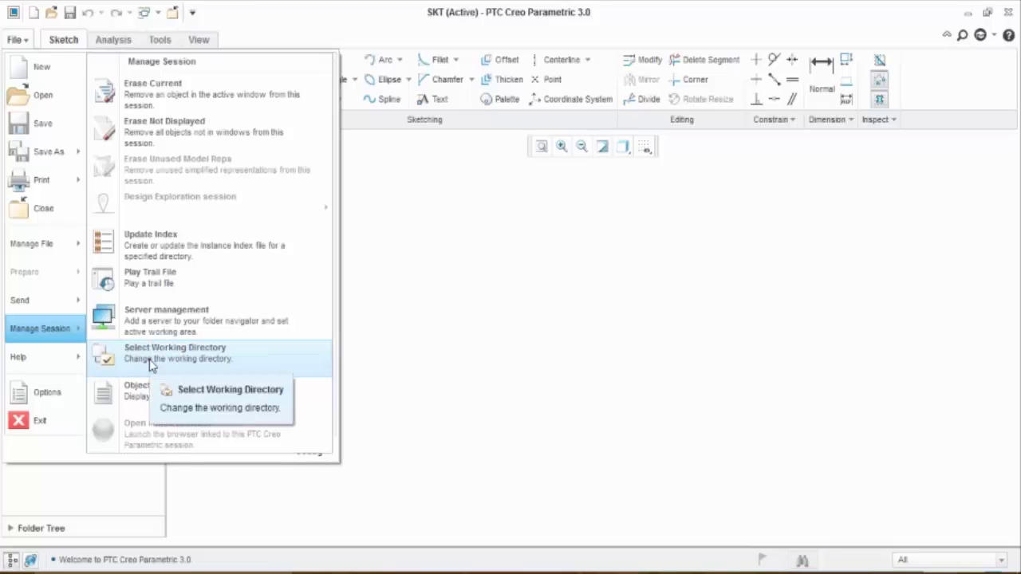
left_click(150, 355)
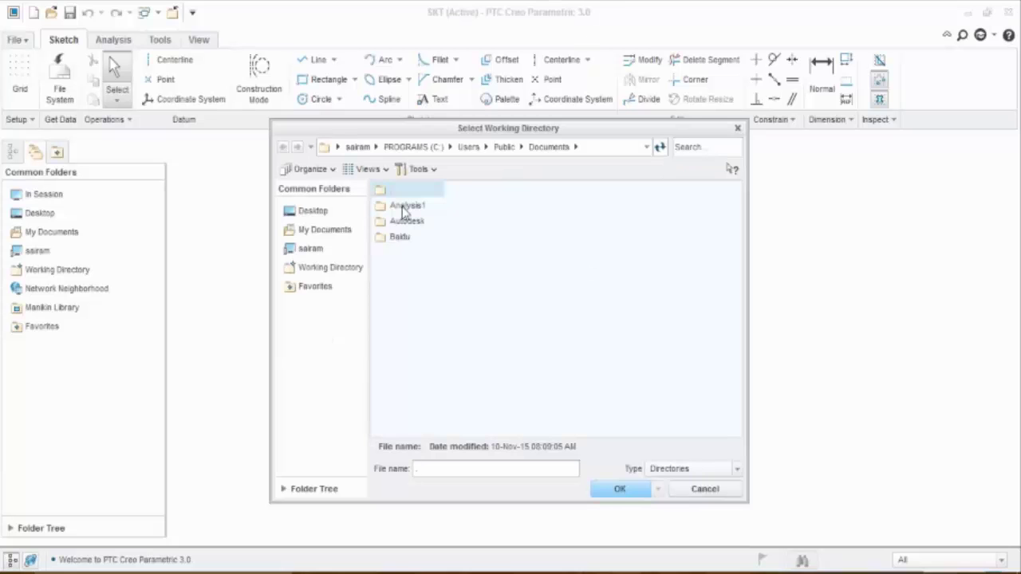
left_click(311, 169)
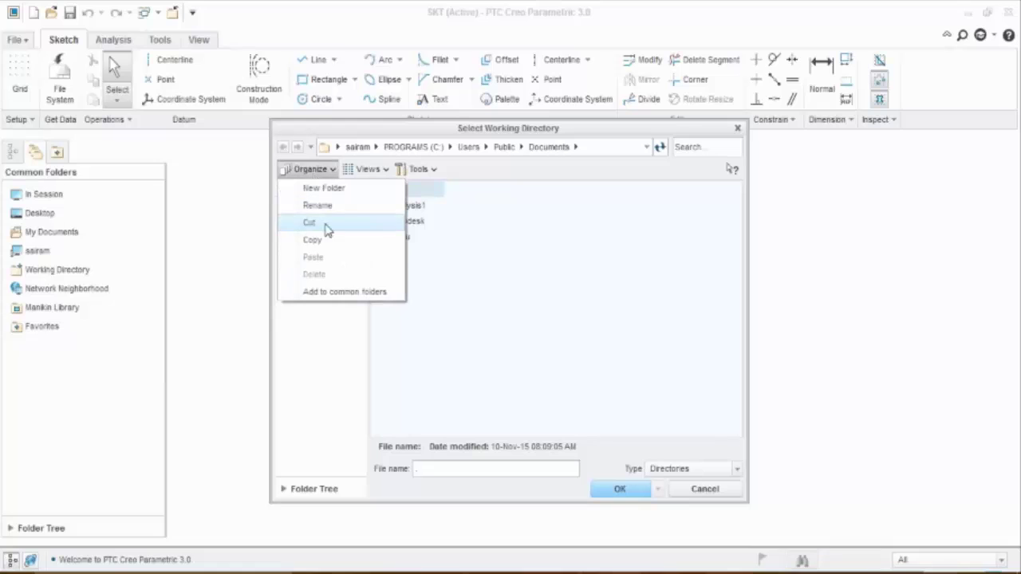
left_click(324, 189)
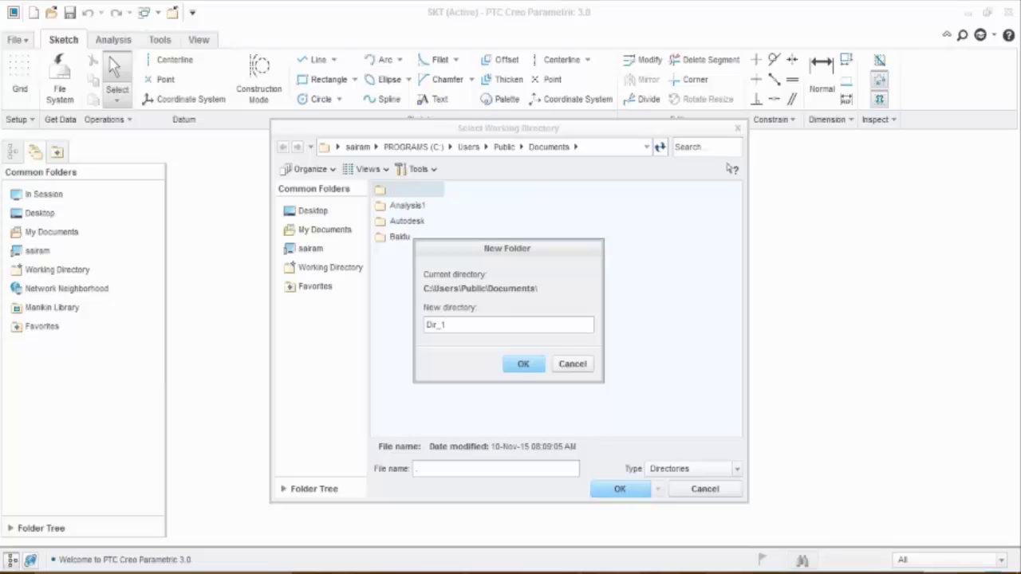
left_click(521, 365)
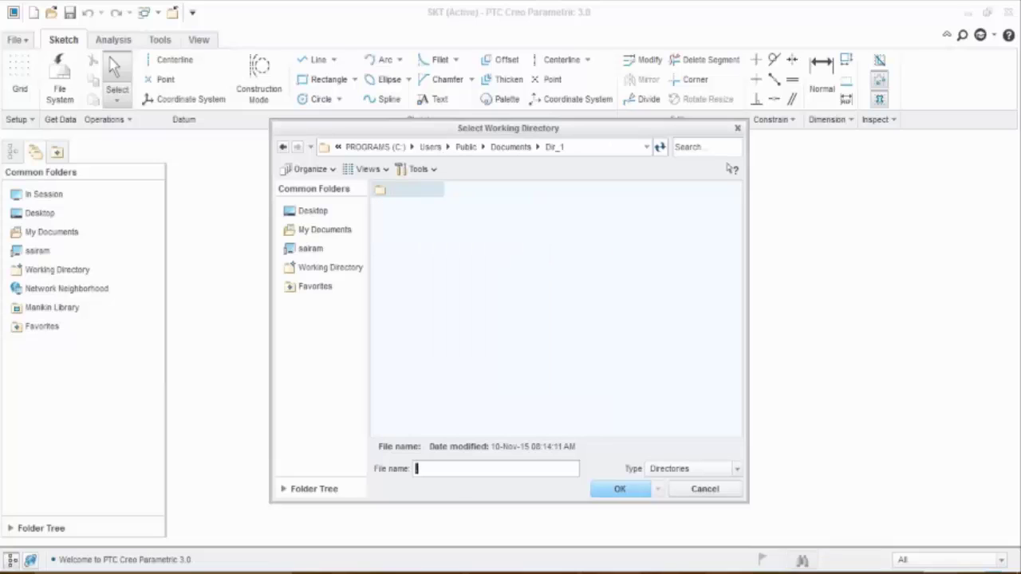
left_click(615, 489)
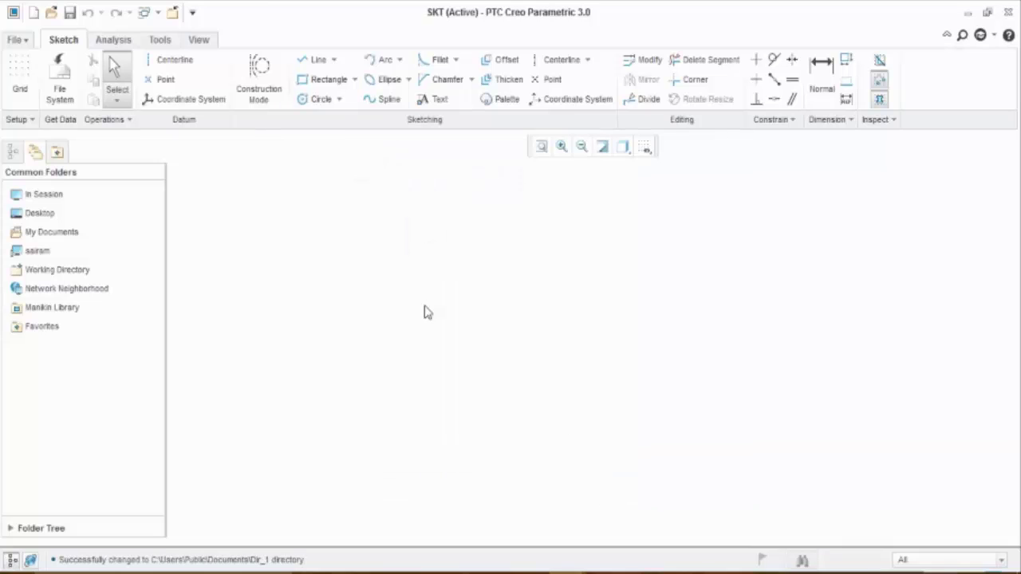
Step: Save the SKT sketch in the Dir_1 working directory
key("ctrl+s")
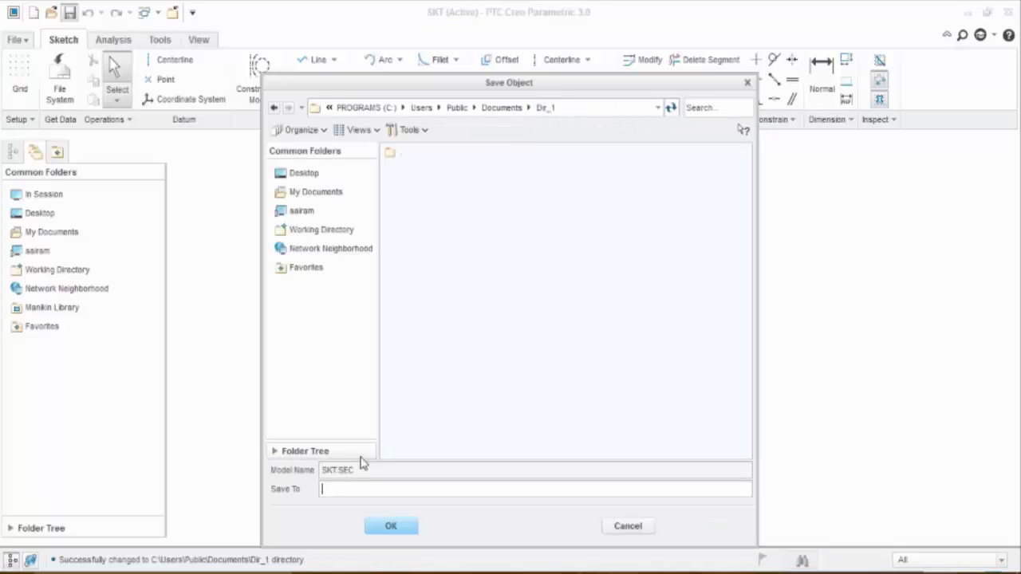
left_click(389, 526)
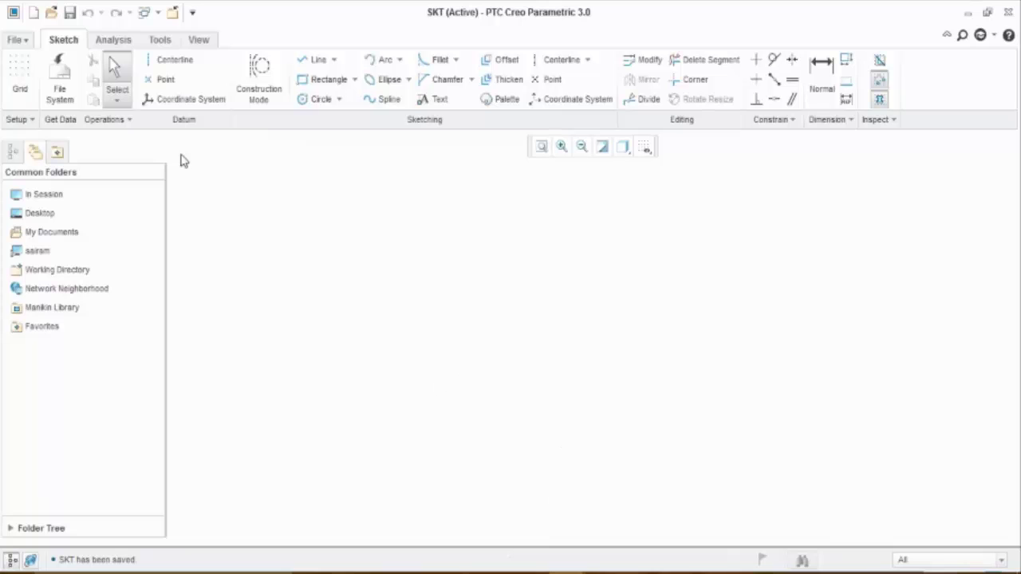
left_click(566, 573)
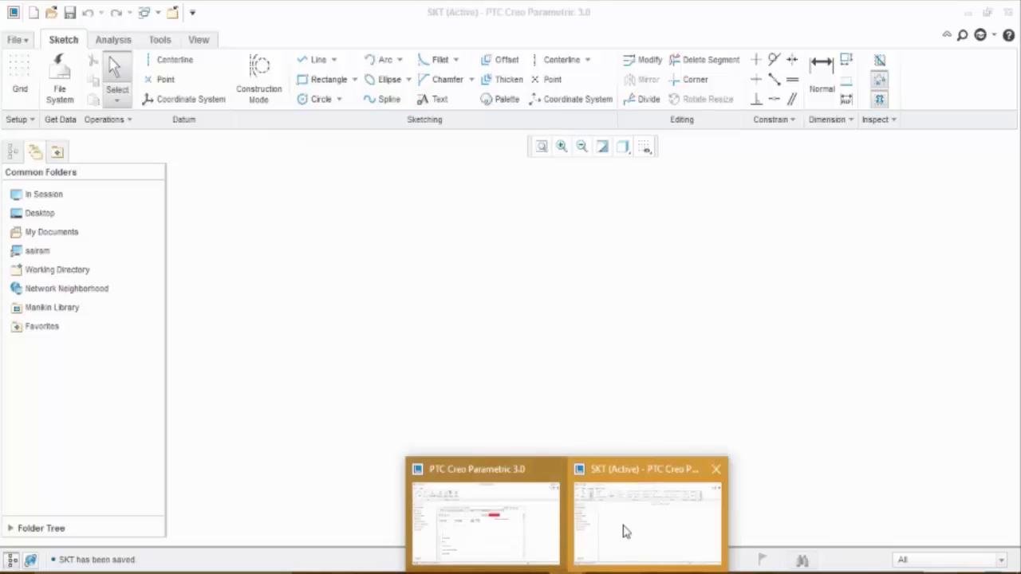
left_click(487, 518)
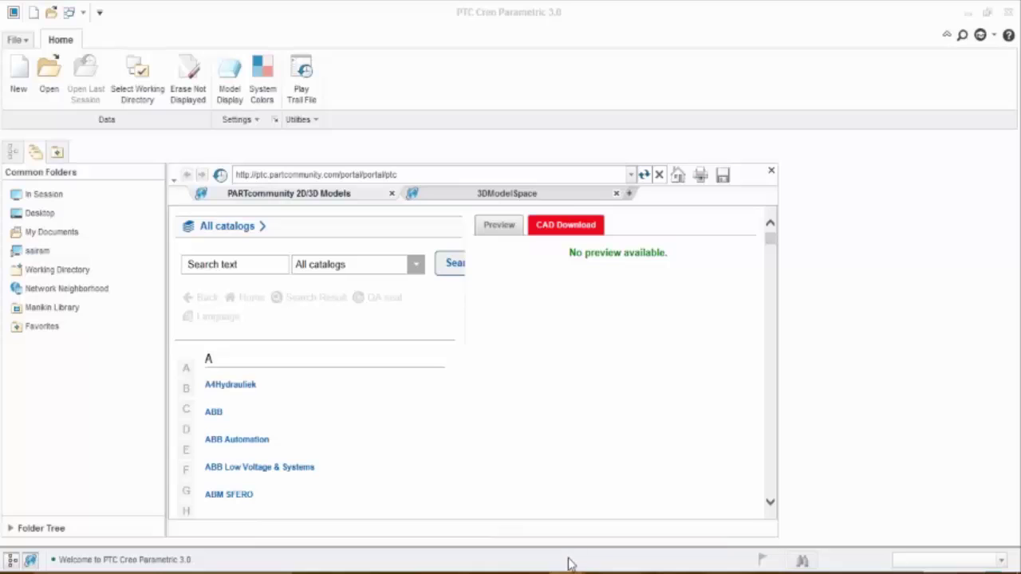
left_click(589, 573)
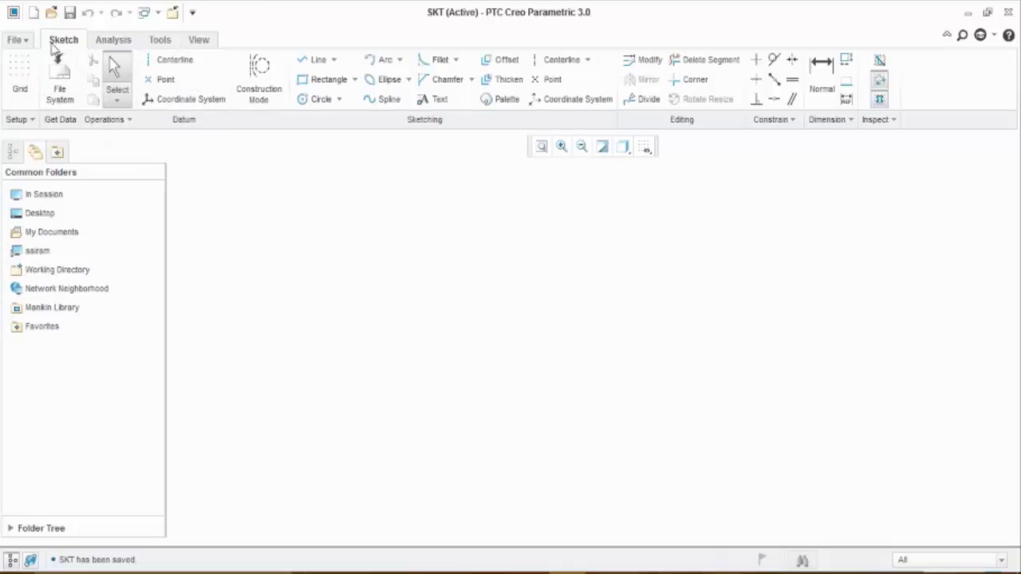
left_click(112, 41)
left_click(160, 39)
left_click(197, 42)
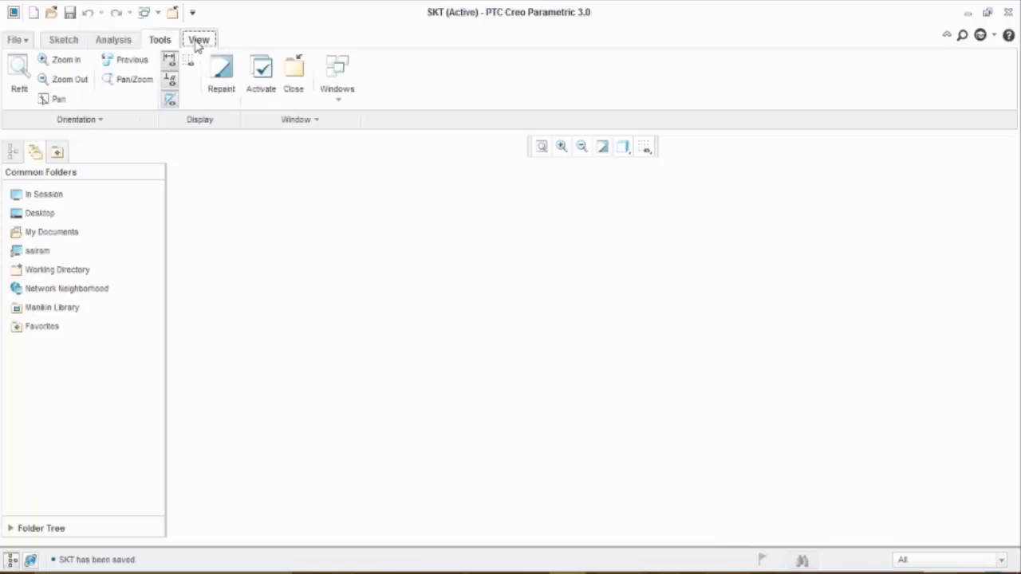
left_click(64, 39)
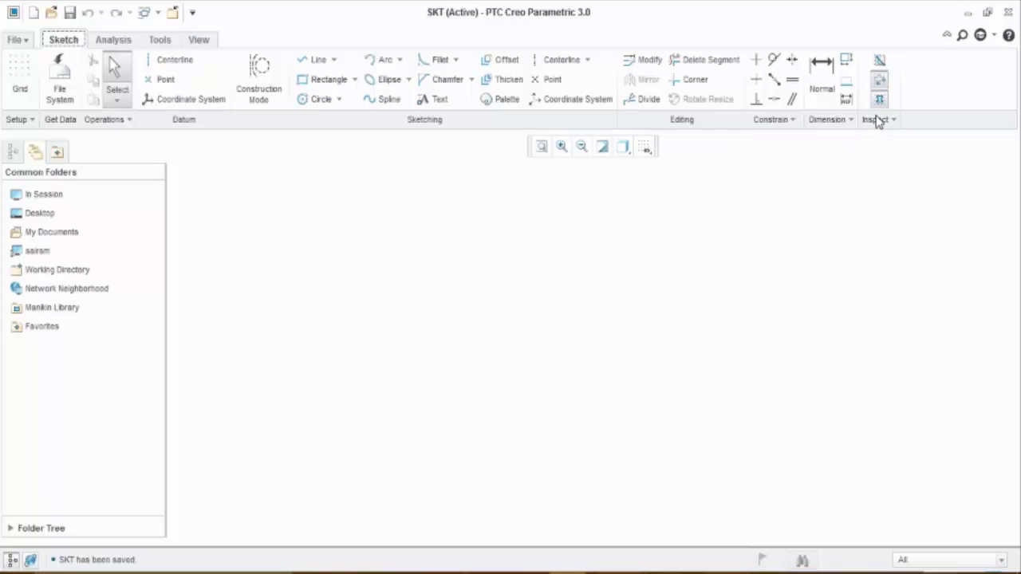
Step: Draw a vertical and a horizontal datum centerline crossing in the middle of the sketch
left_click(168, 62)
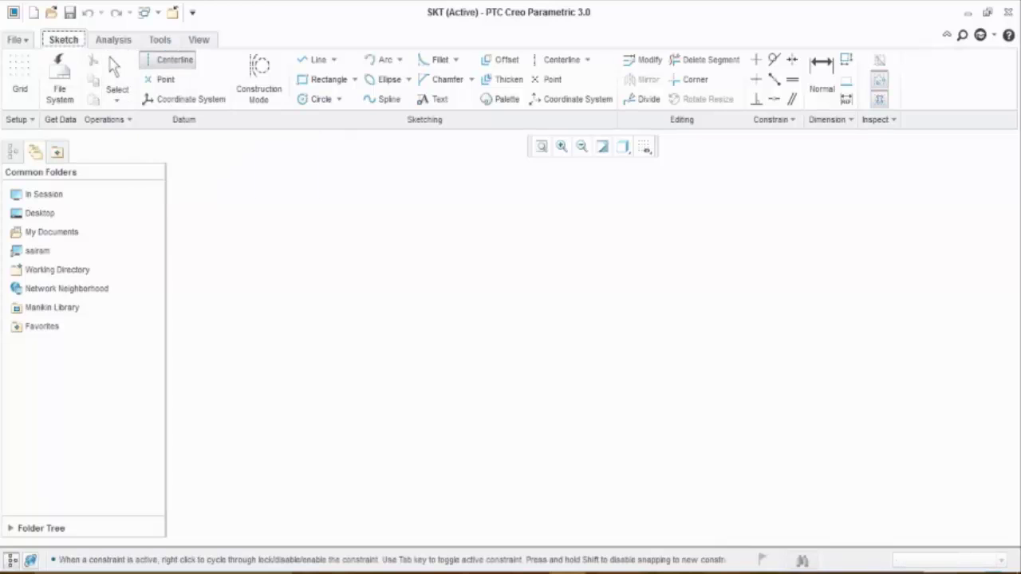
left_click(551, 229)
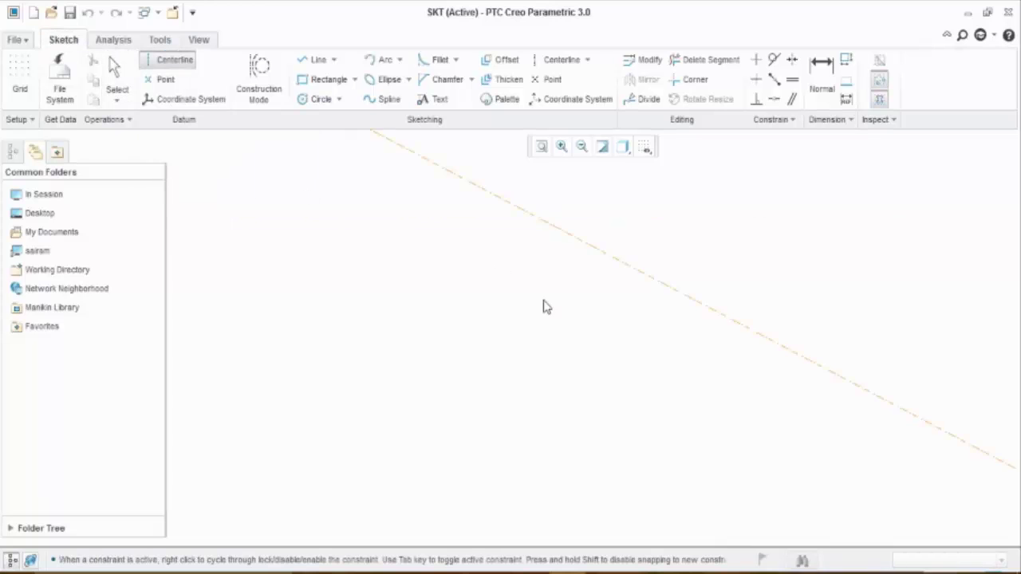
left_click(550, 347)
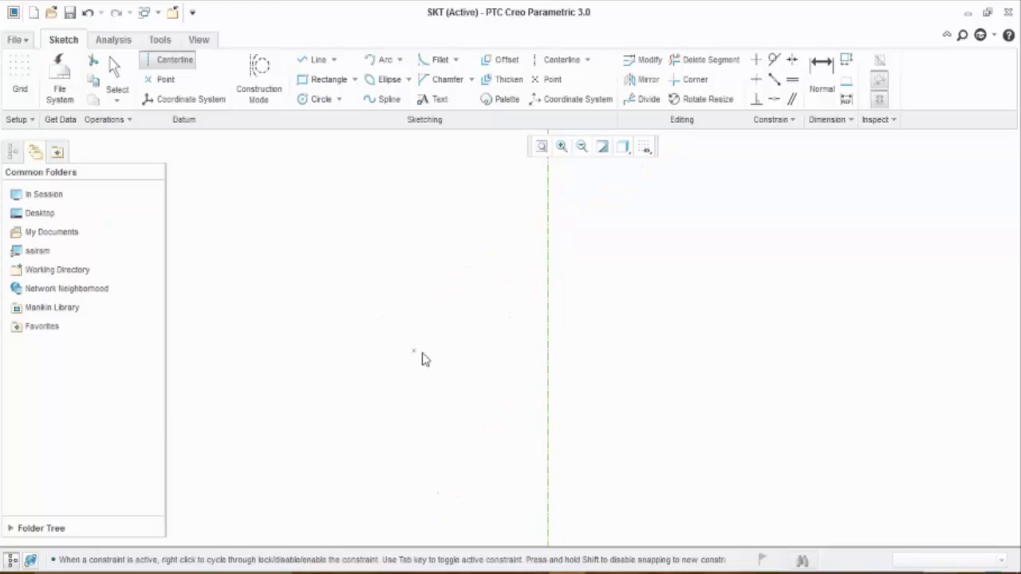
left_click(387, 348)
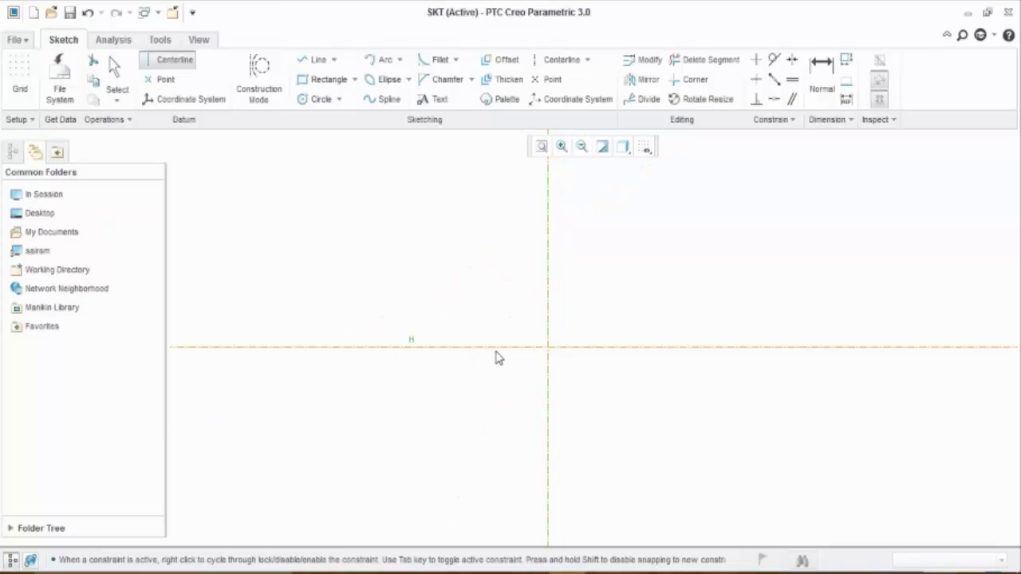
left_click(482, 348)
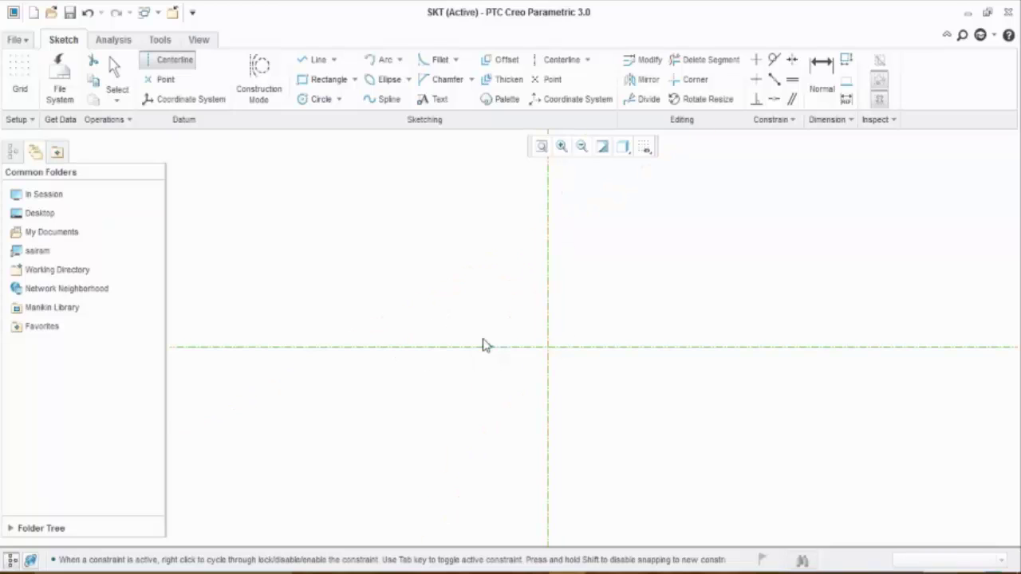
middle_click(370, 226)
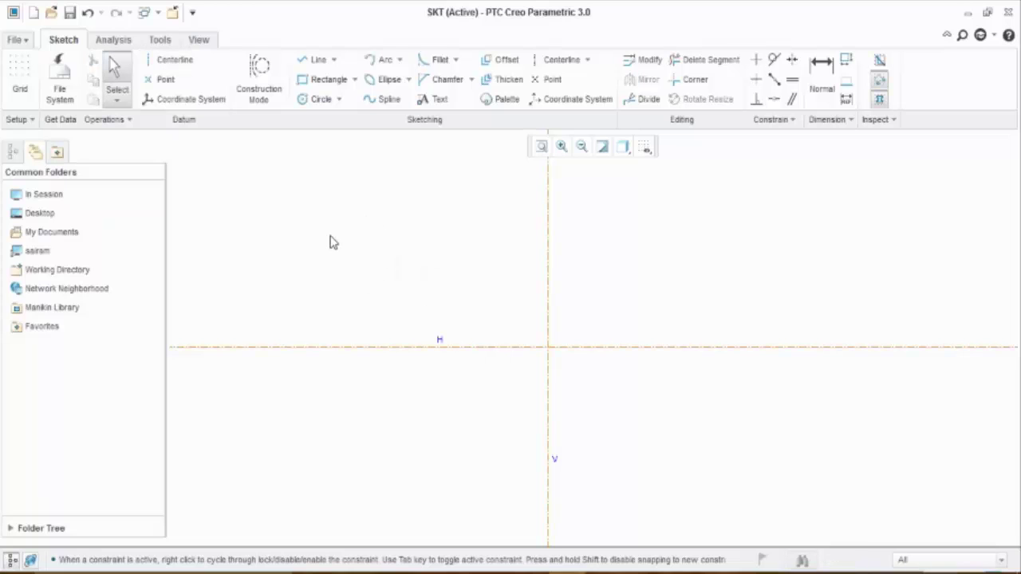
left_click(170, 69)
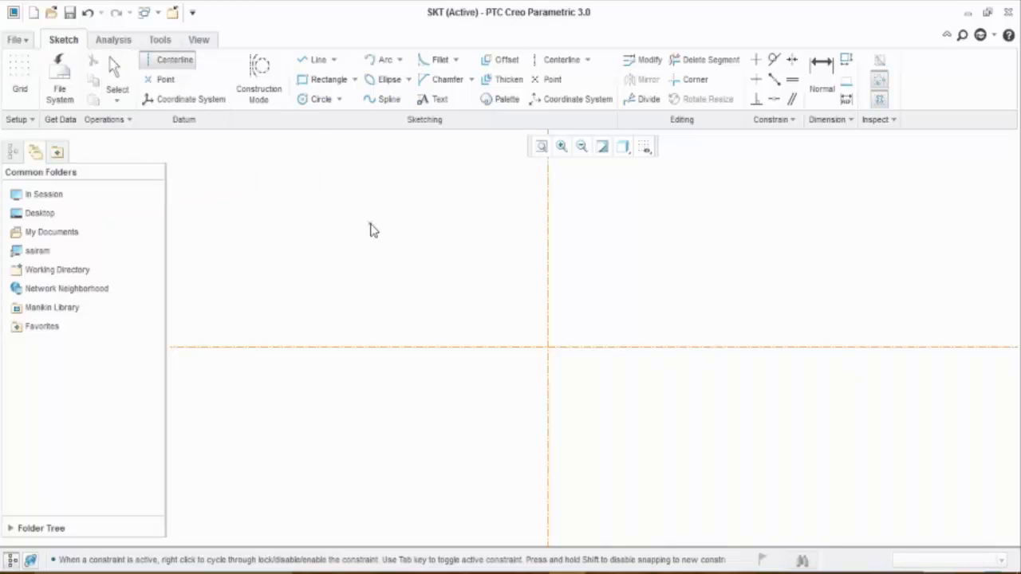
left_click(372, 230)
middle_click(386, 284)
middle_click(378, 256)
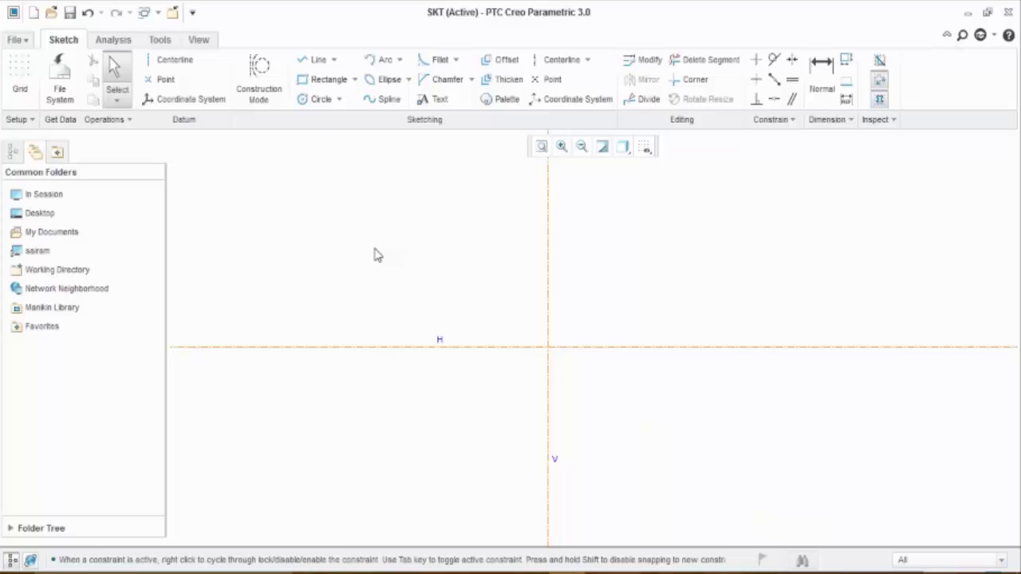
Step: Draw a second vertical datum centerline about 6.72 to the left of the first one and delete it again
left_click(178, 61)
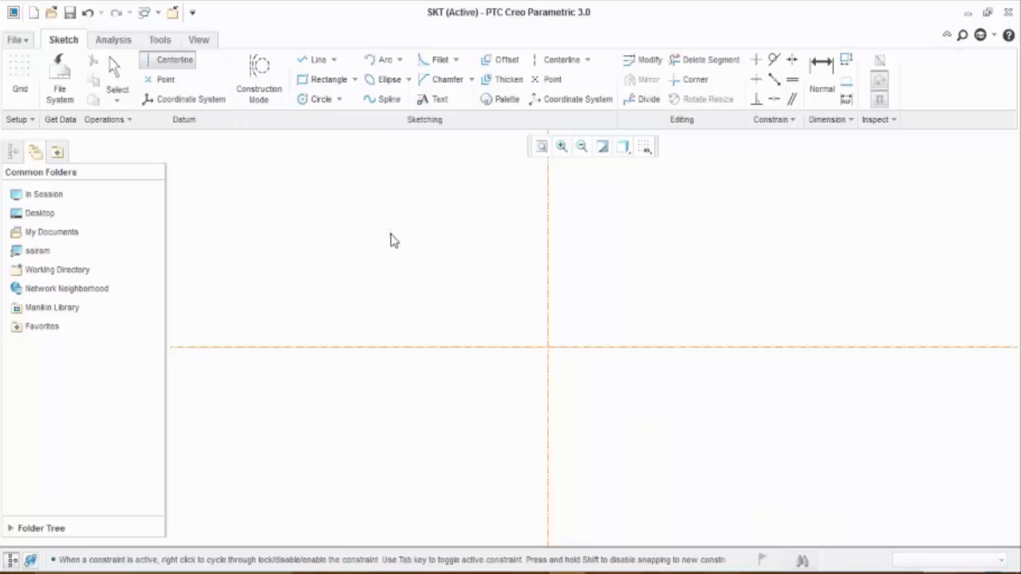
left_click(390, 241)
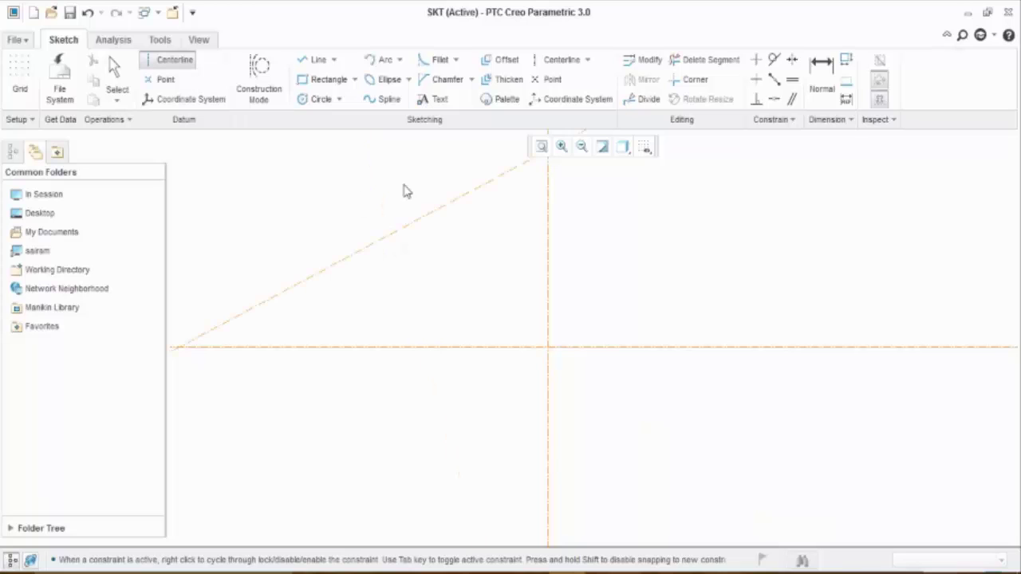
left_click(391, 287)
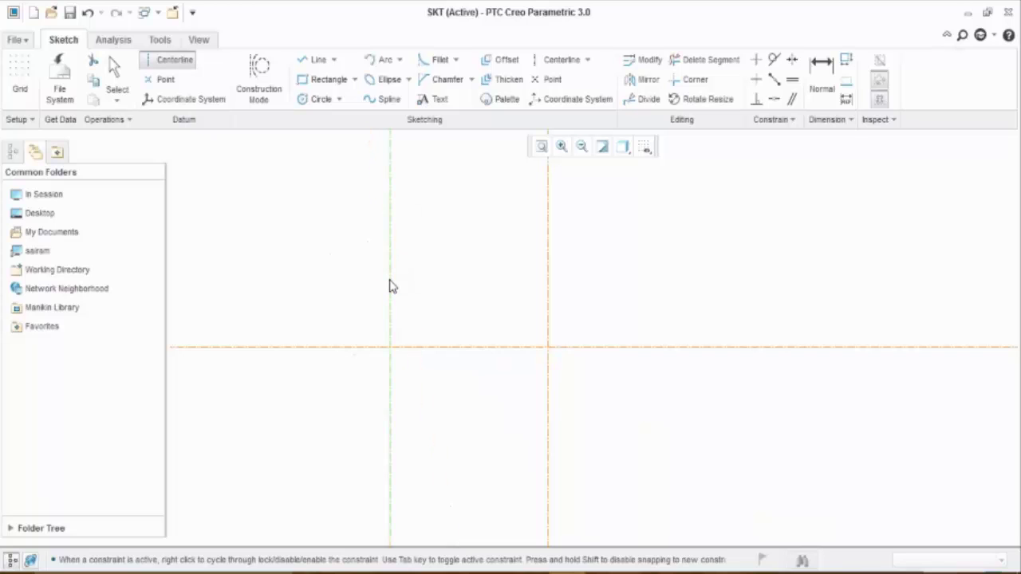
middle_click(438, 279)
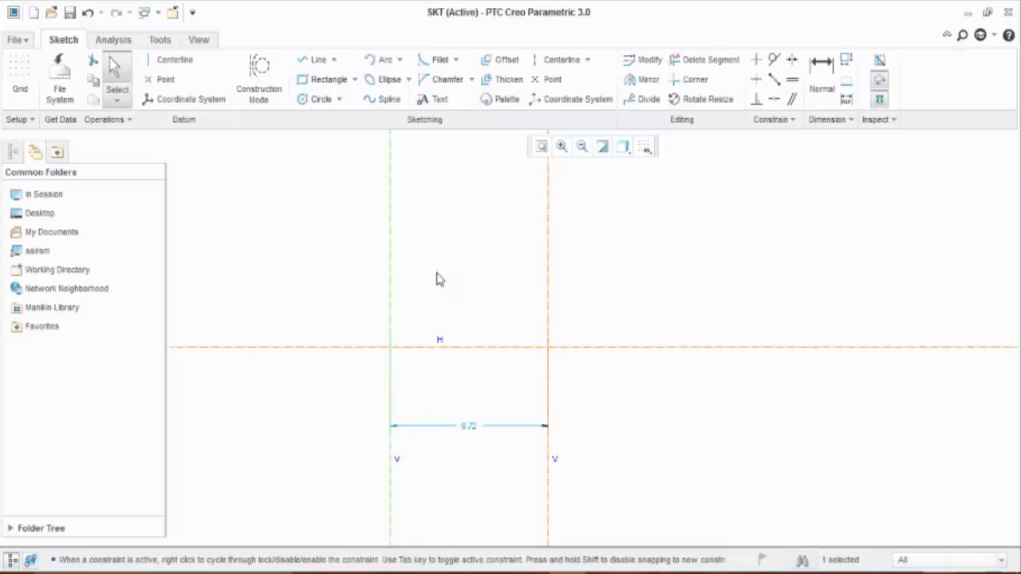
left_click(438, 279)
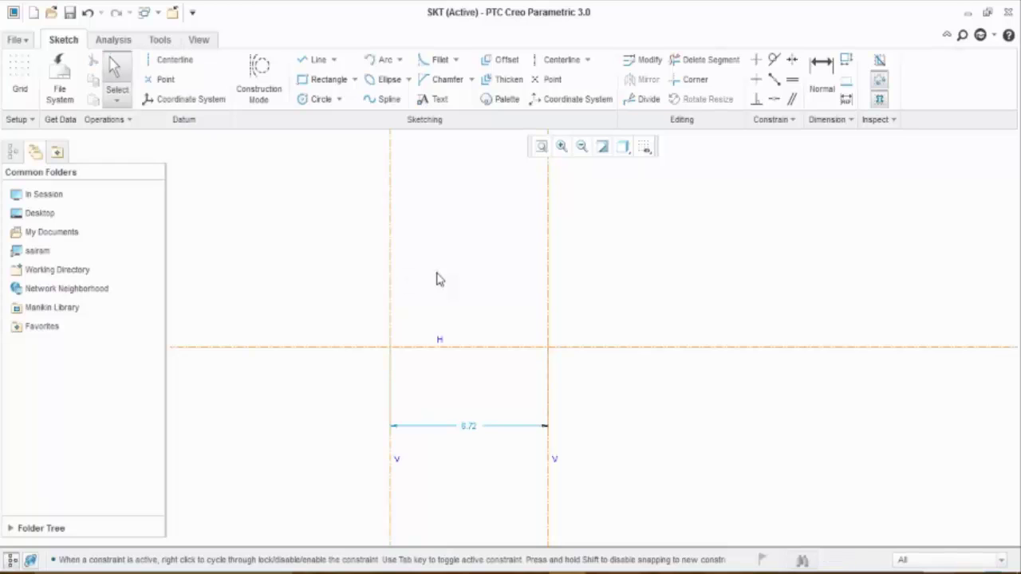
left_click(391, 277)
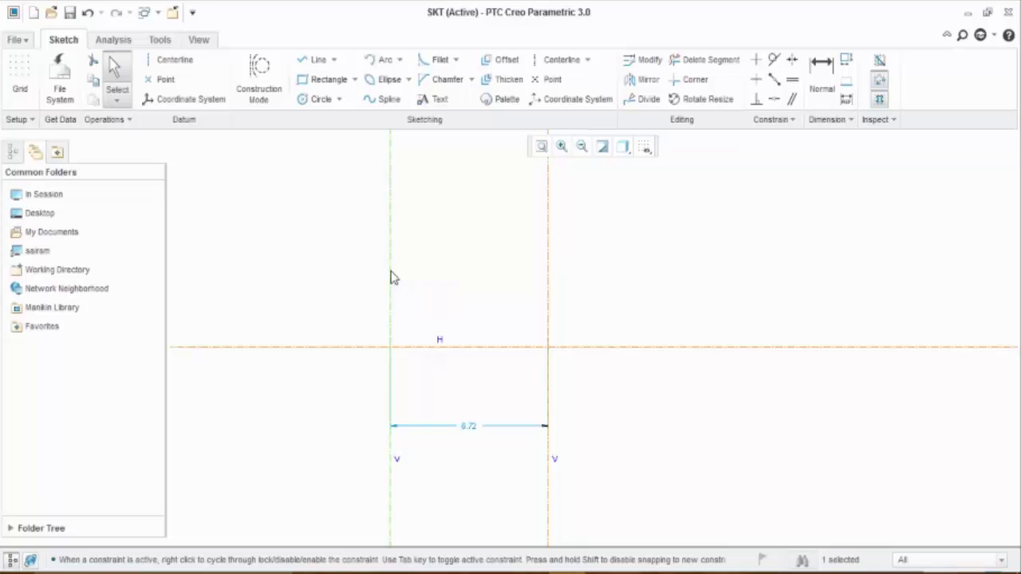
key("Delete")
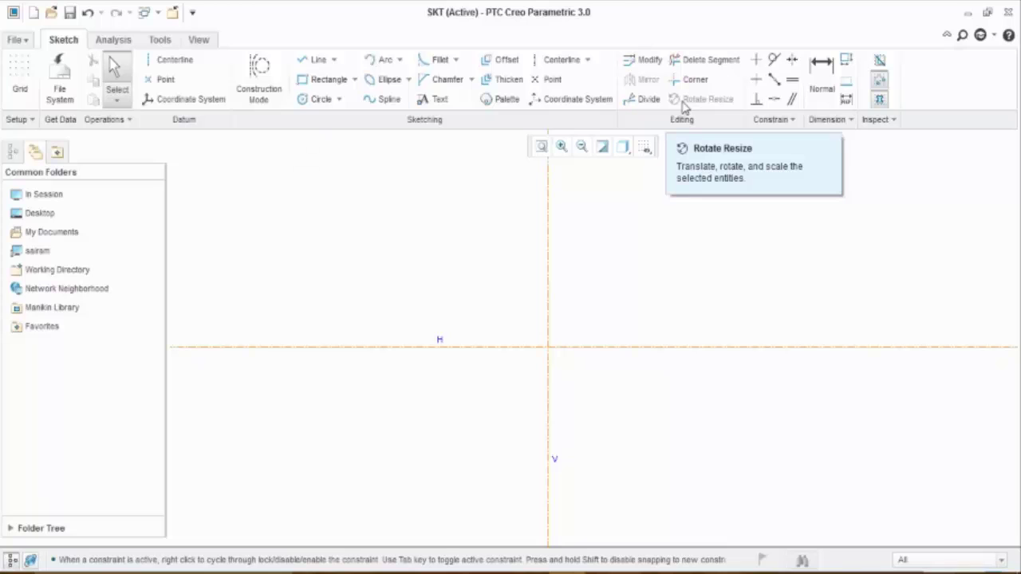
Step: Sketch a rectangle about 14.81 by 5.79 around the centerline crossing, its left side about 6.81 from the vertical centerline
left_click(311, 79)
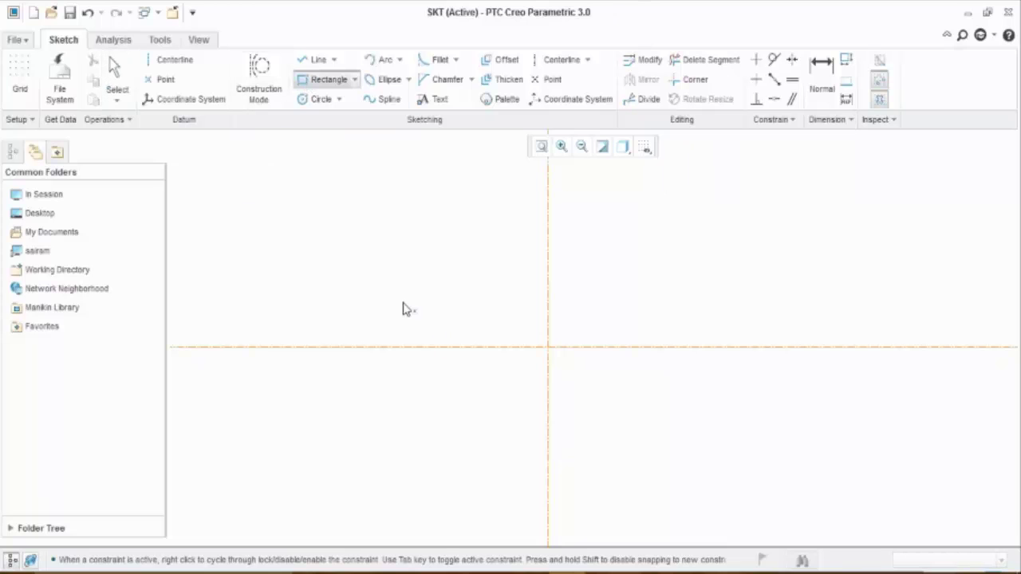
left_click(387, 276)
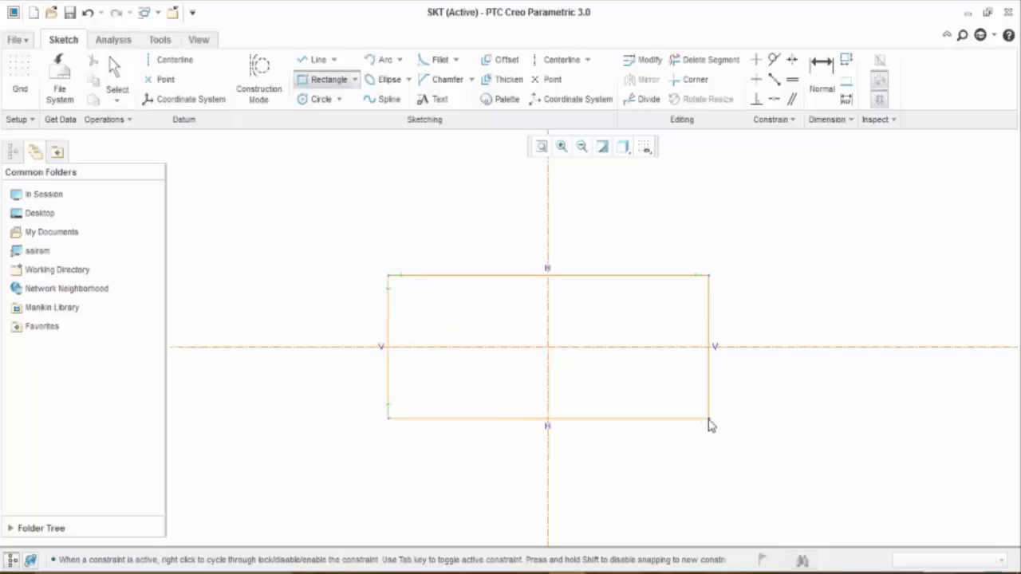
left_click_drag(710, 424, 736, 418)
left_click(737, 414)
middle_click(835, 418)
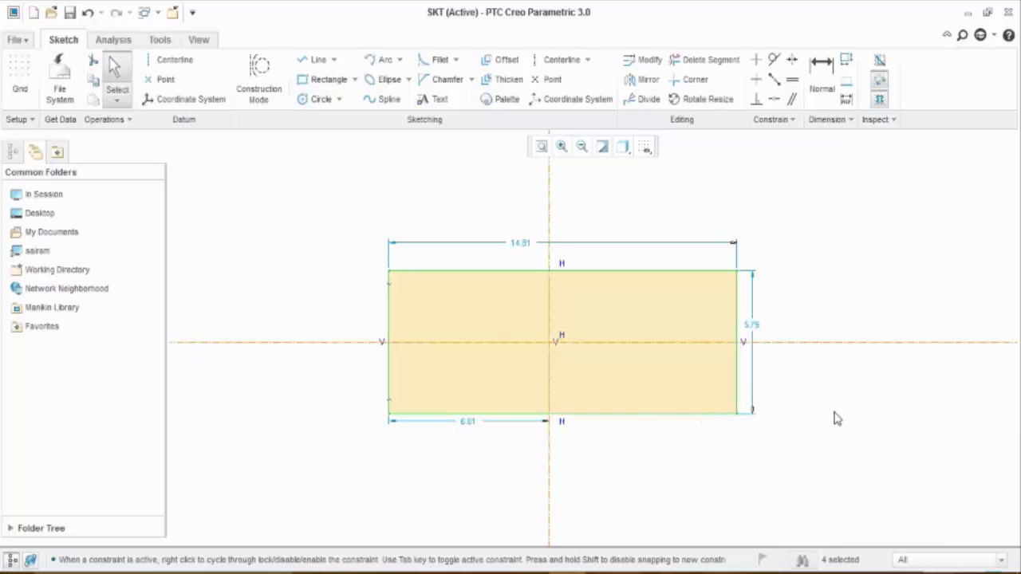
middle_click_drag(836, 417, 836, 391)
left_click(822, 299)
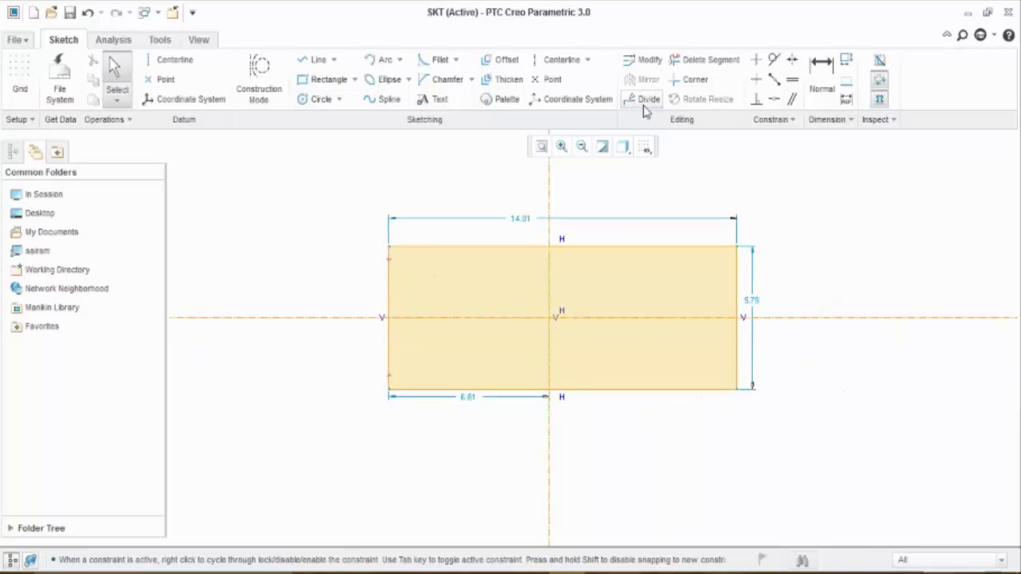
Step: Fillet the rectangle's upper-left corner and set the fillet radius to 2
left_click(439, 62)
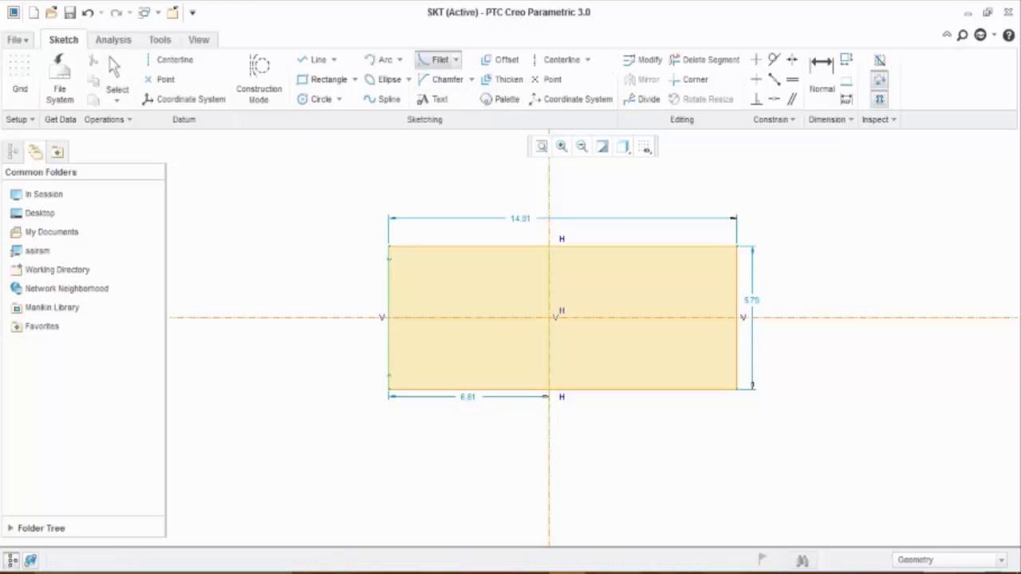
left_click(388, 261)
left_click(403, 246)
middle_click(342, 249)
double_click(372, 239)
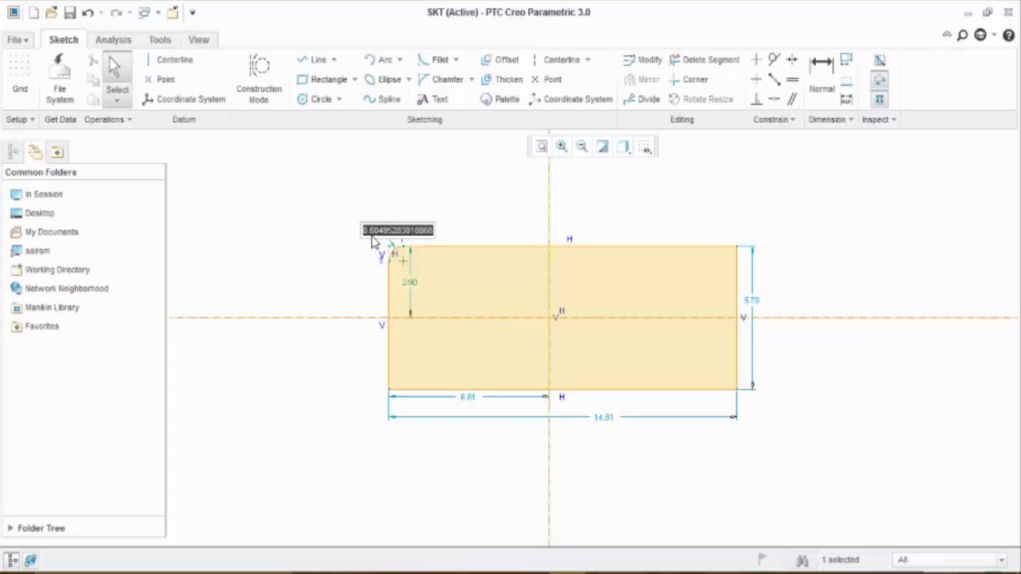
type("2")
key("Return")
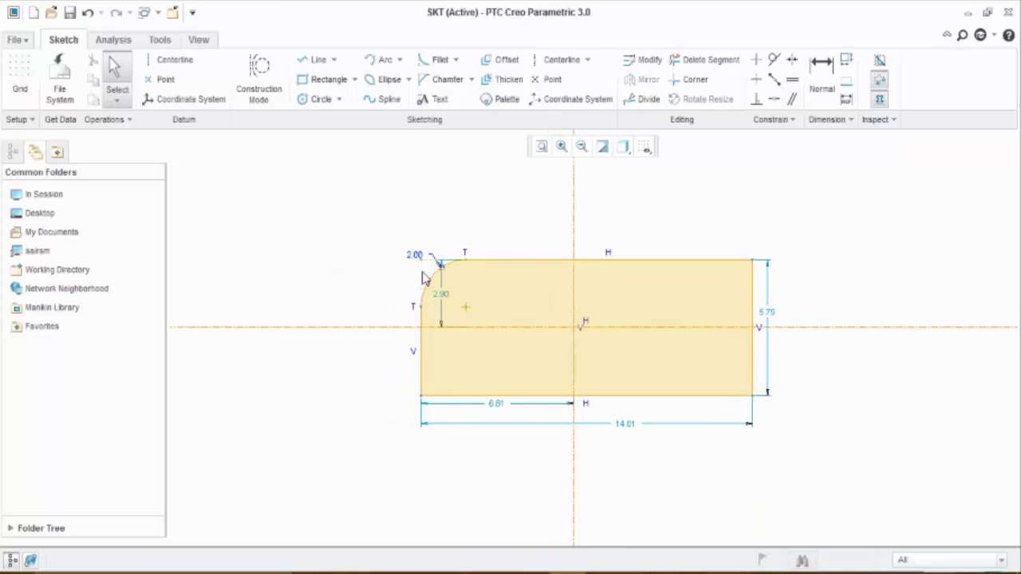
Step: Fillet the rectangle's lower-right corner and set the fillet radius to 10
left_click(438, 61)
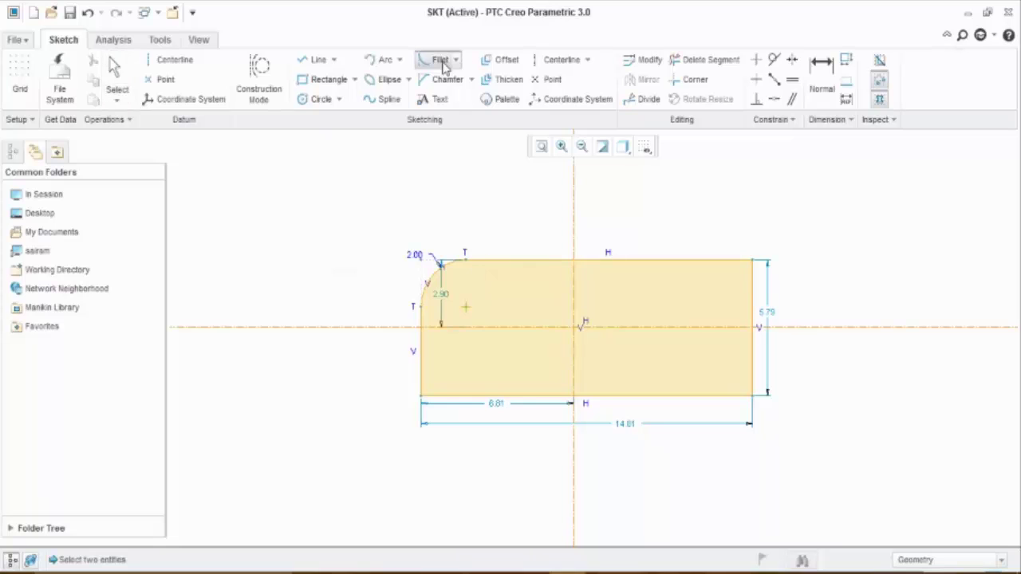
left_click(752, 368)
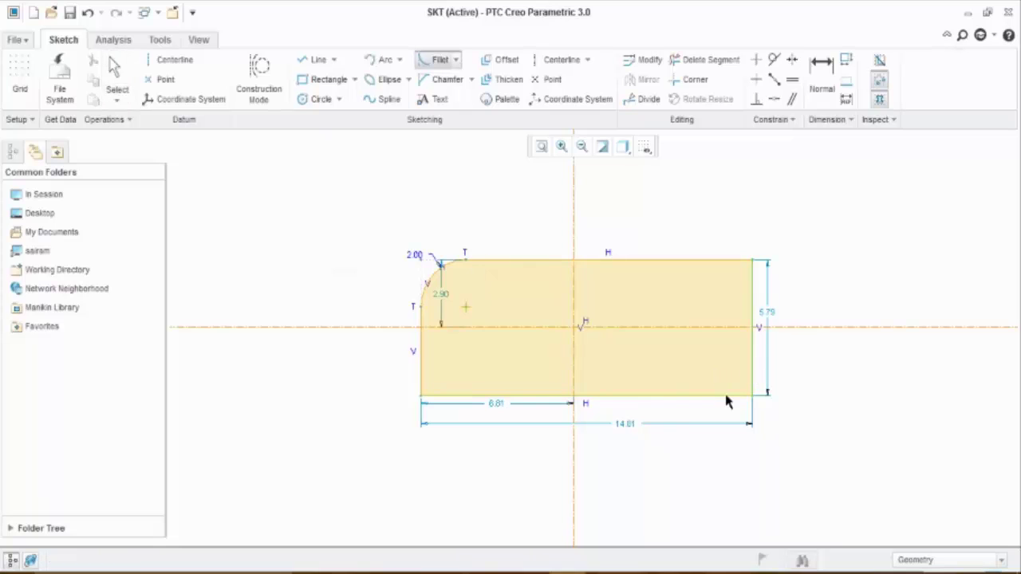
left_click(725, 396)
middle_click(740, 389)
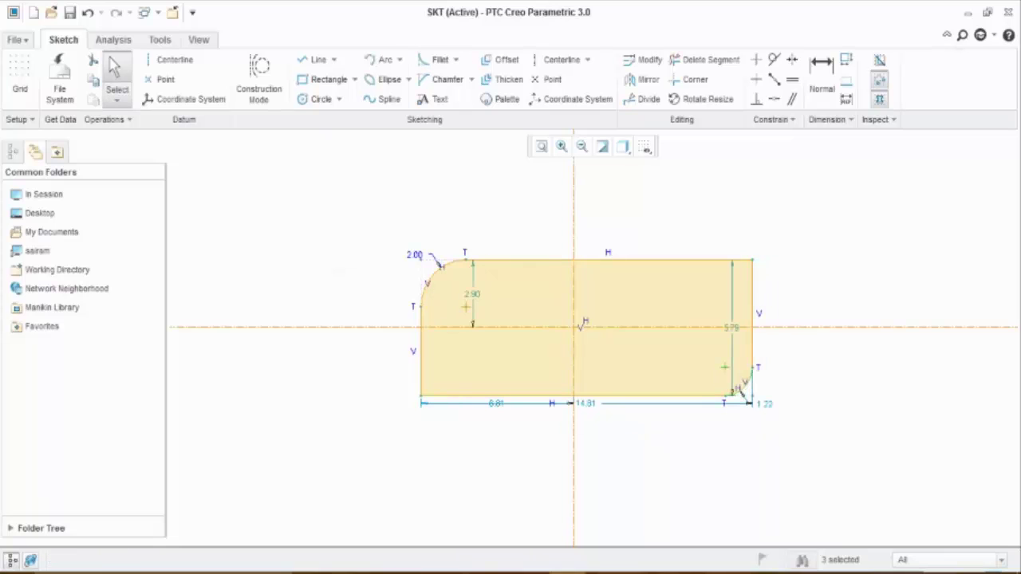
double_click(765, 403)
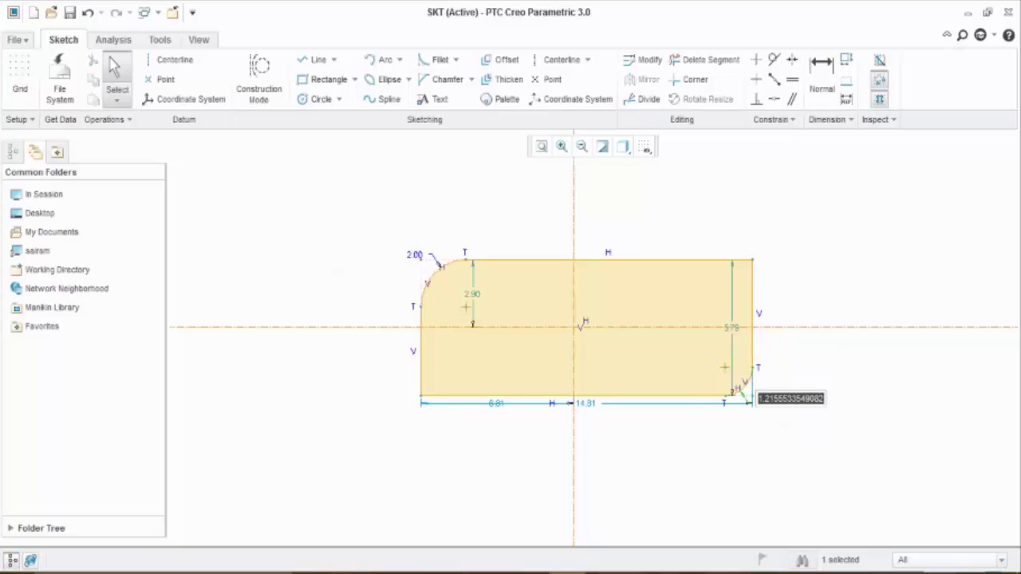
type("10")
key("Return")
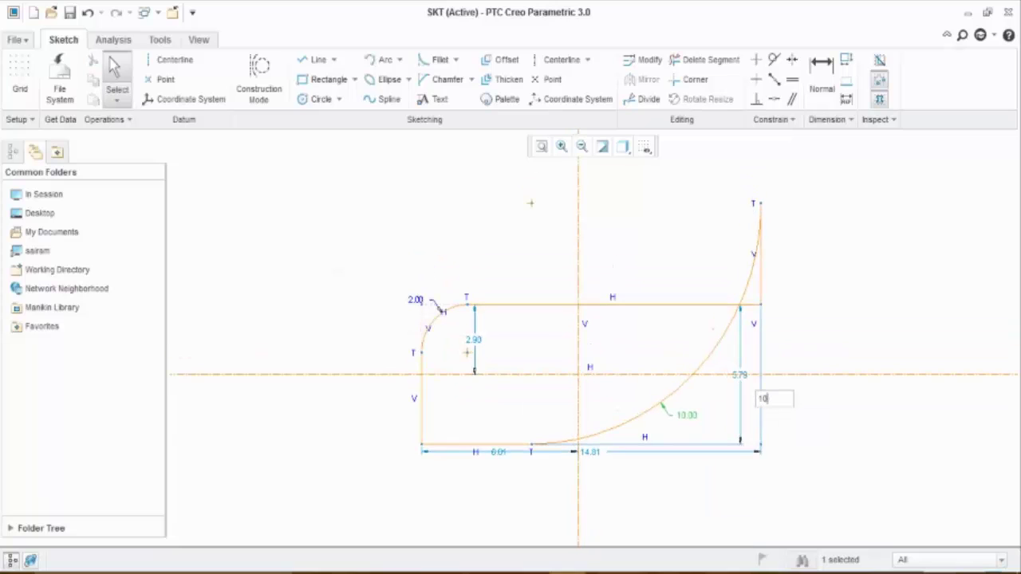
Step: Set the radius of the lower-right corner fillet to 5
double_click(687, 426)
type("5")
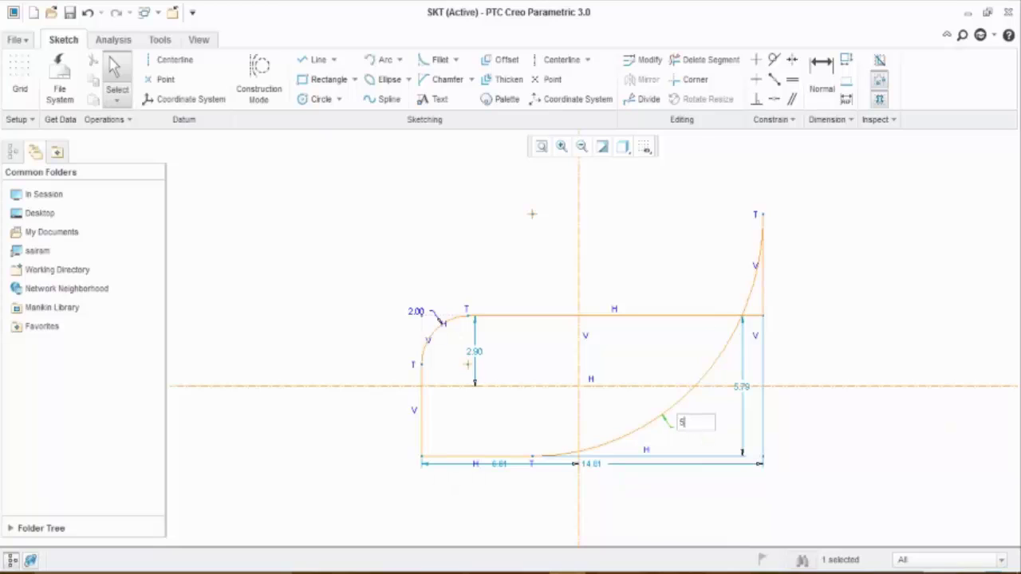
key("Return")
left_click(807, 427)
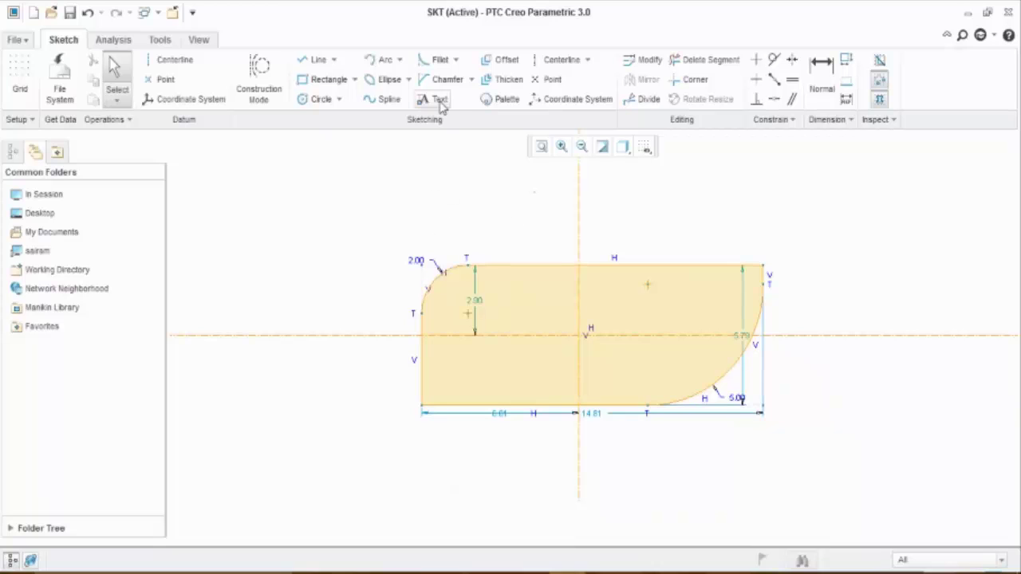
Step: Sketch a three-sided line notch about 4.22 wide and 1.19 deep, hanging from the profile's top edge across the vertical centerline
left_click(318, 62)
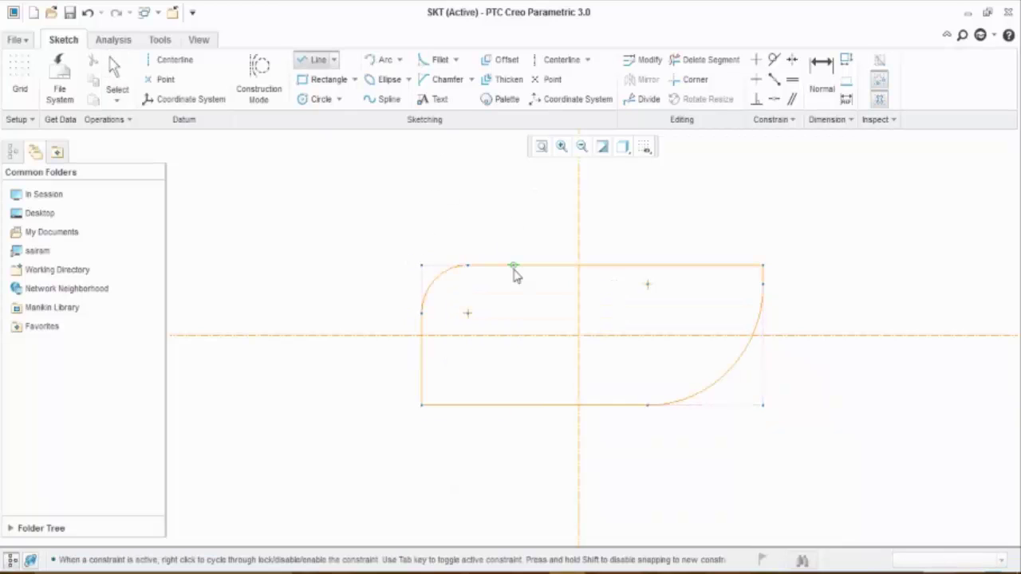
left_click(519, 266)
left_click(519, 294)
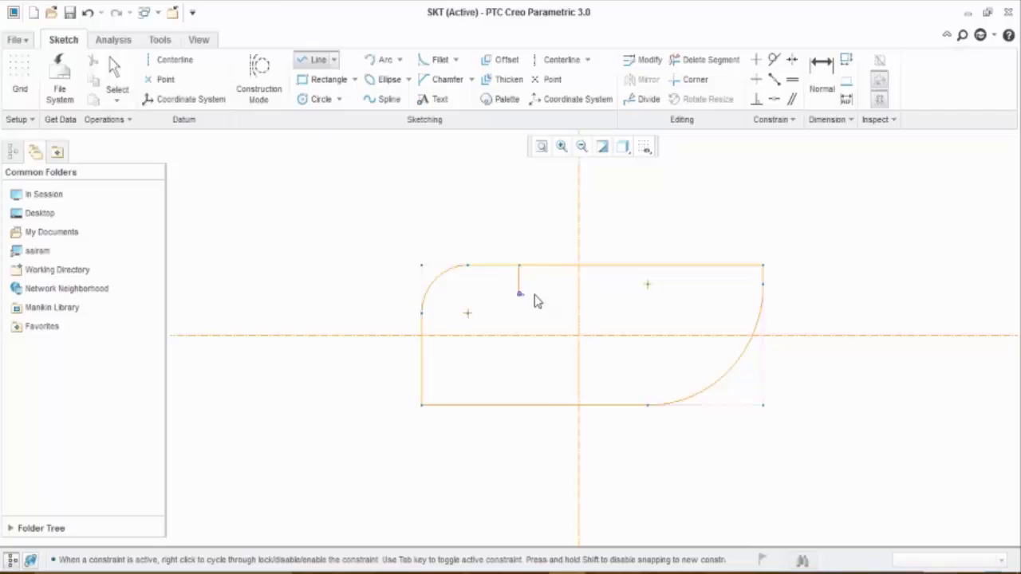
left_click(617, 294)
left_click(617, 266)
middle_click(621, 280)
Step: Sketch a shallower notch about 3.18 wide and 0.40 deep, starting on the first notch's right side and ending on the top edge
left_click(617, 275)
left_click(690, 275)
left_click(690, 265)
middle_click(690, 266)
middle_click(715, 240)
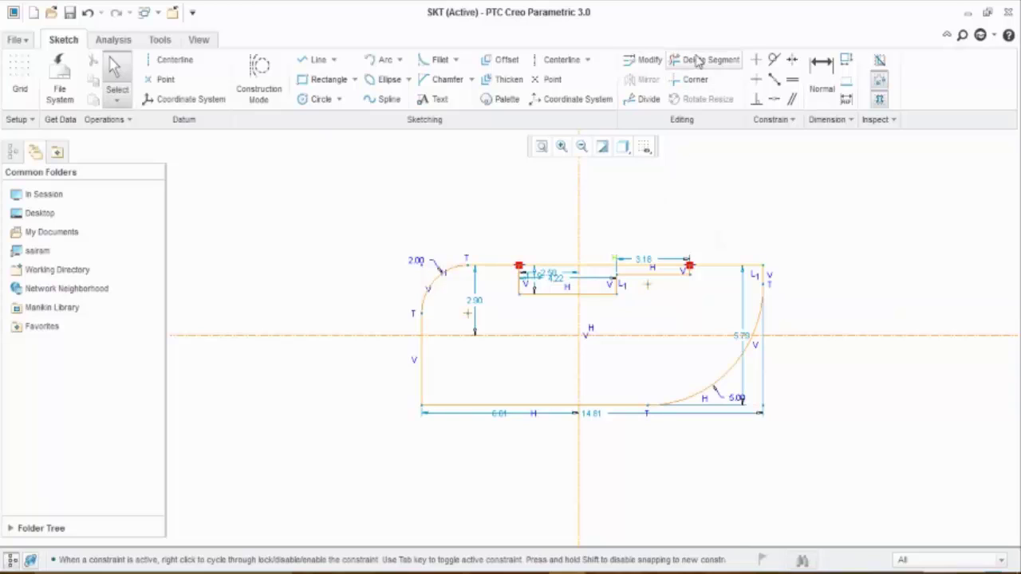
Step: Trim away the two top edge segments above the notches with Delete Segment
left_click(697, 62)
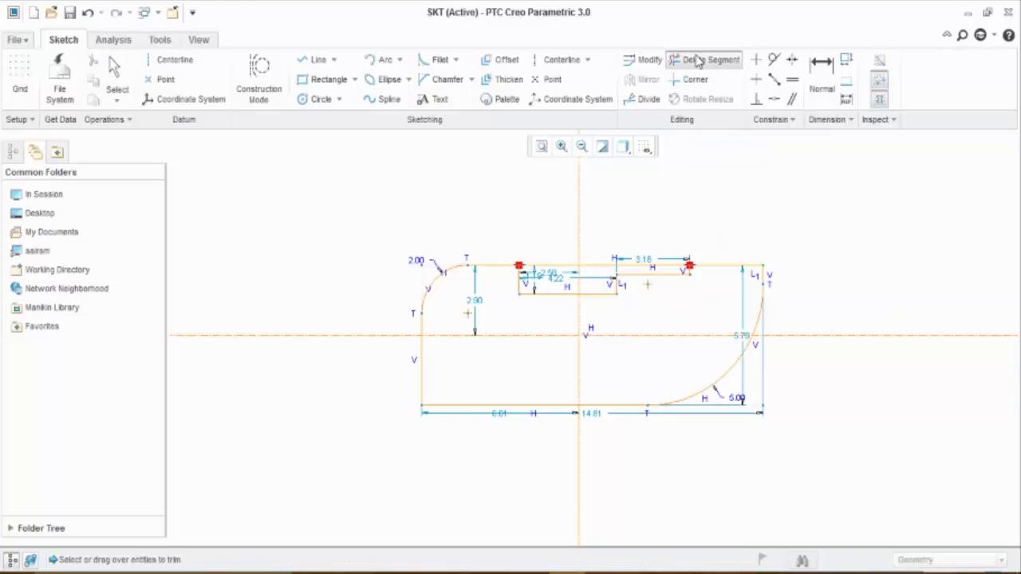
left_click(661, 266)
left_click(563, 265)
middle_click(564, 267)
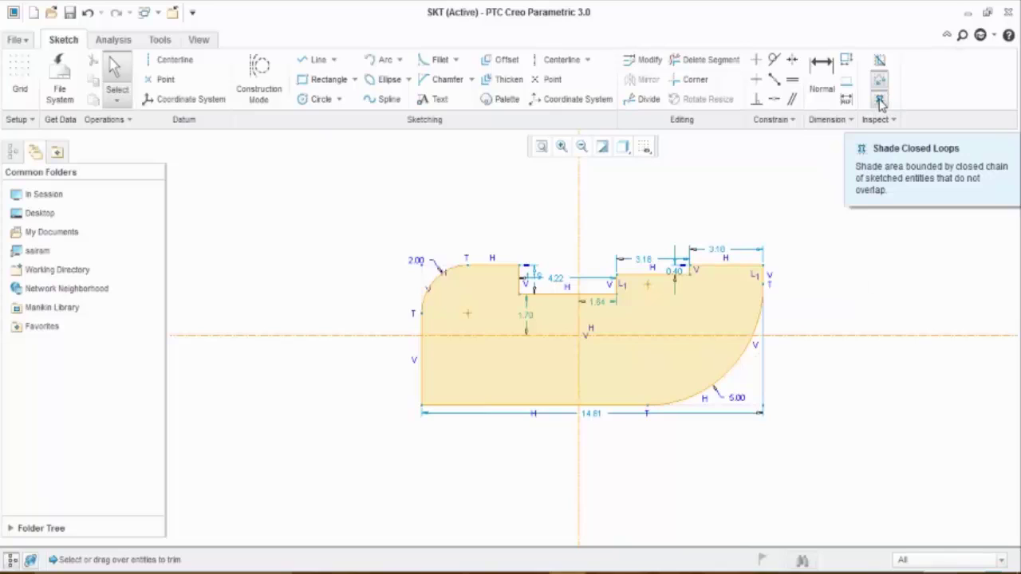
Step: Toggle the shading of closed loops off, on and off again
left_click(880, 102)
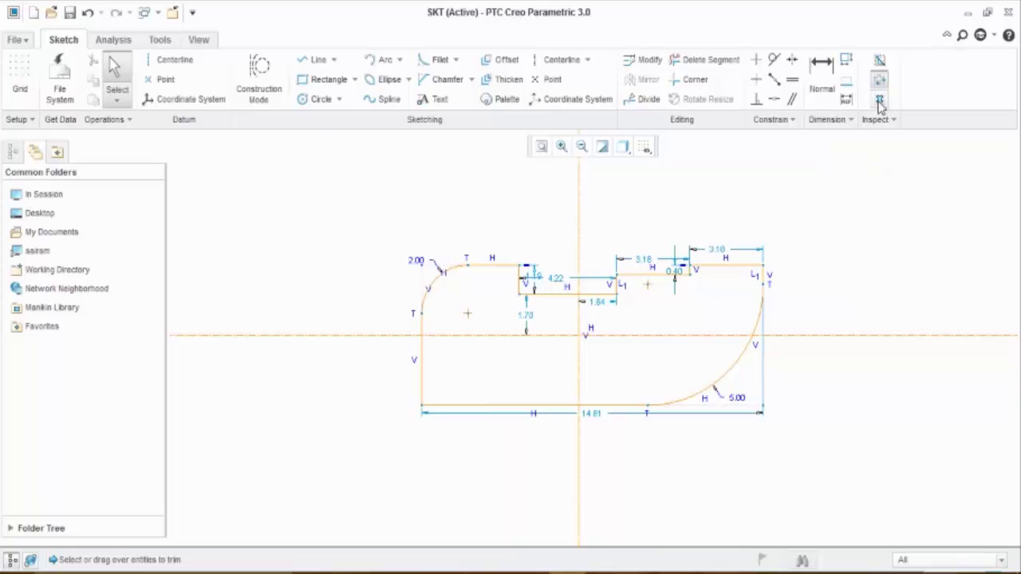
left_click(880, 101)
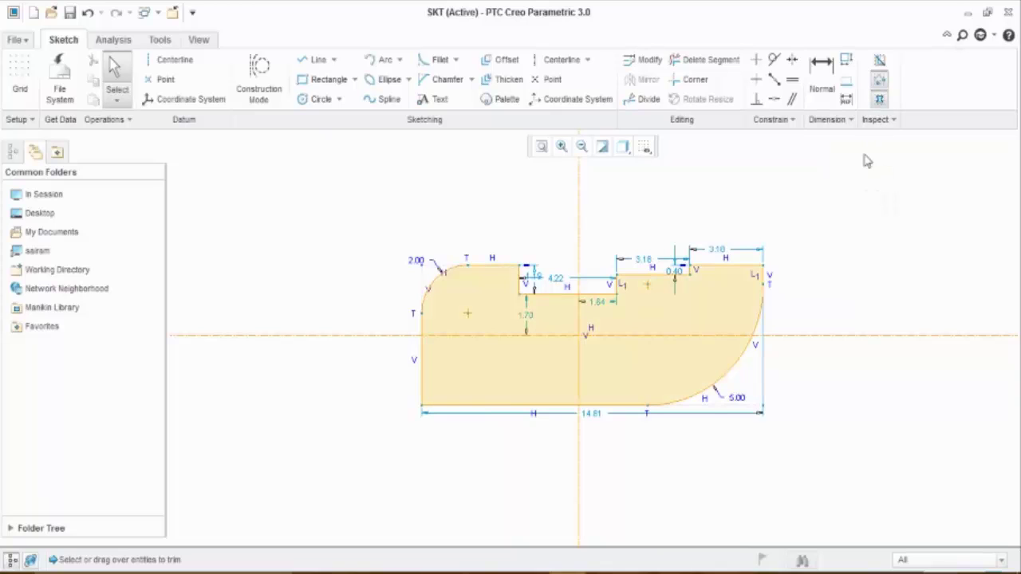
left_click(880, 101)
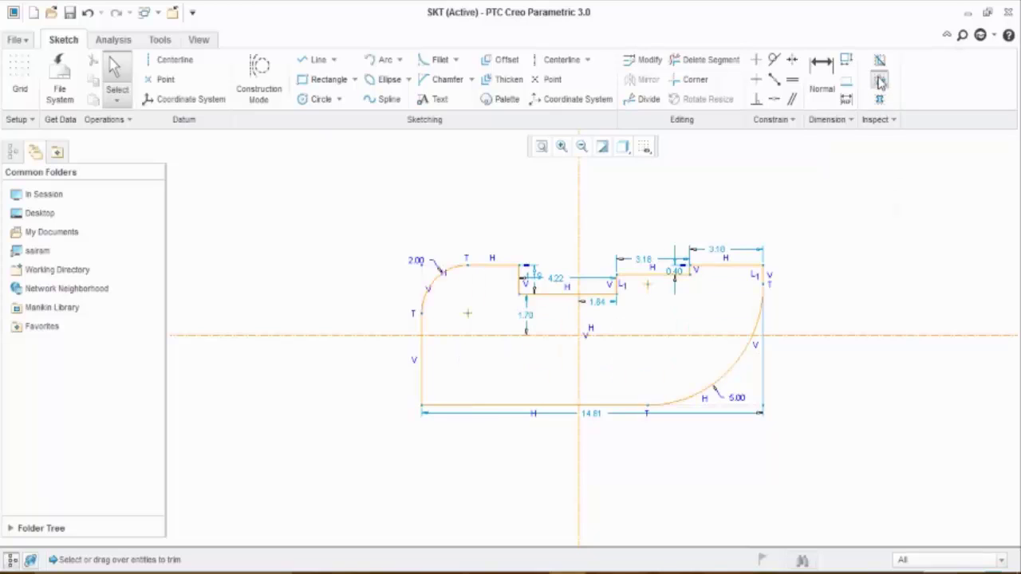
Step: Delete the short top edge line to the right of the notches and toggle the highlighting of open ends off and on
left_click(714, 272)
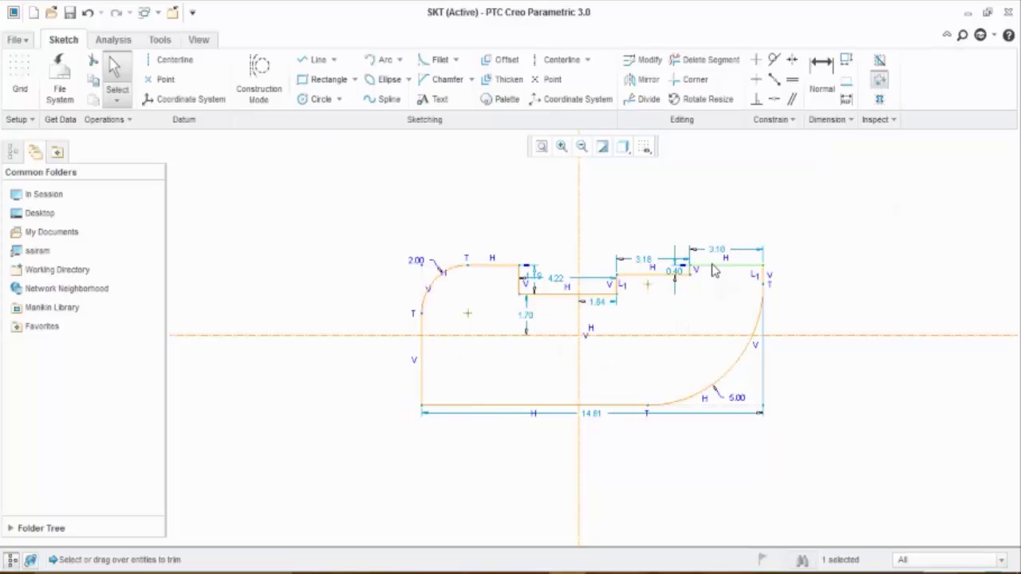
left_click(713, 269)
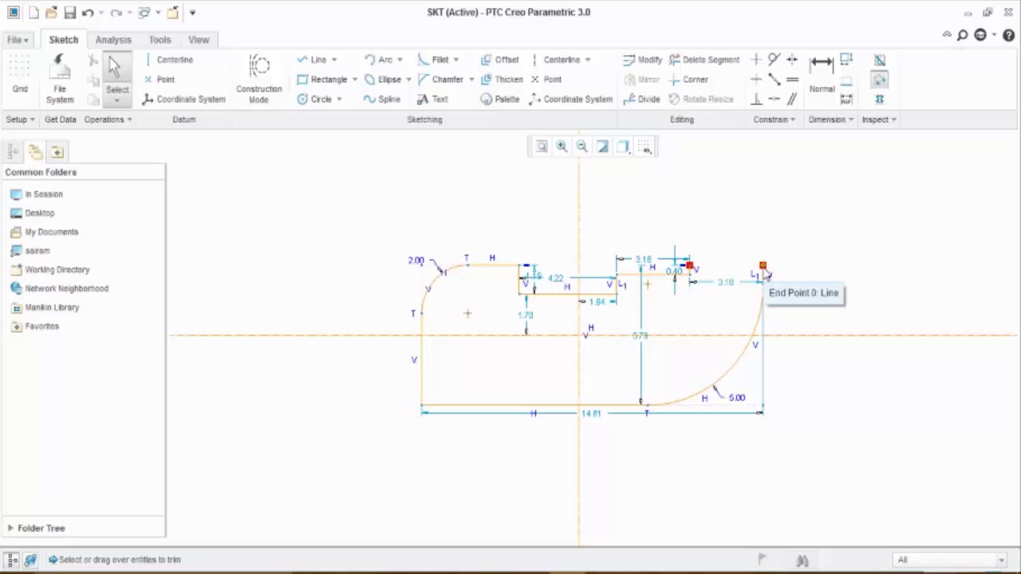
left_click(879, 86)
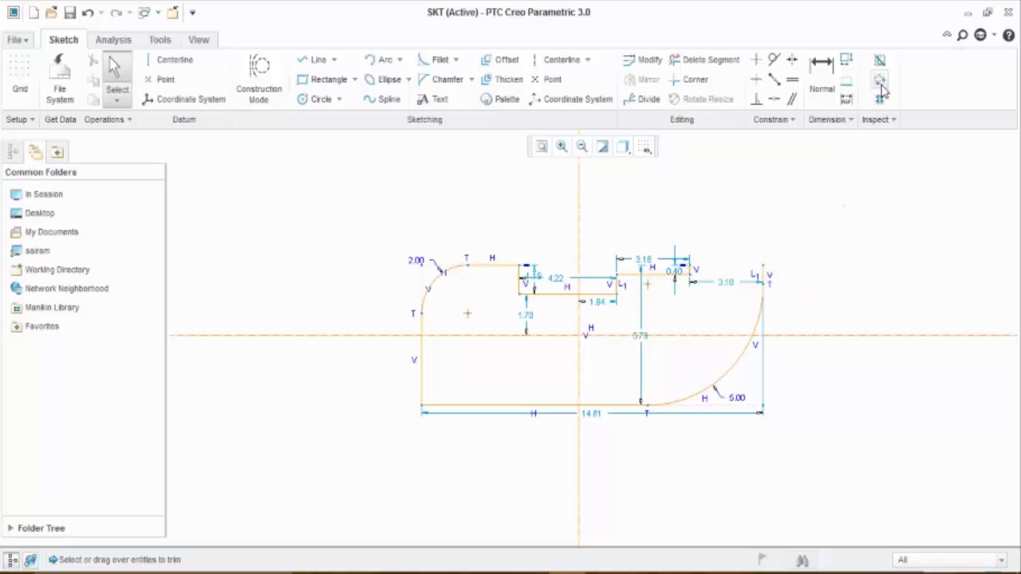
left_click(880, 82)
Step: Turn closed-loop shading back on and close the profile's top-right gap with a horizontal line between the two open ends
left_click(880, 99)
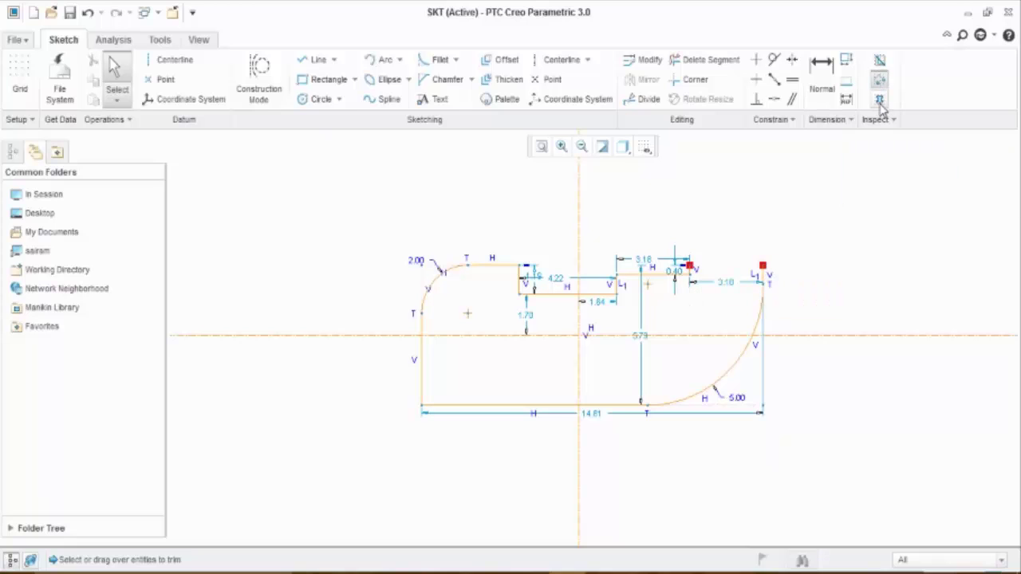
left_click(313, 60)
left_click(690, 266)
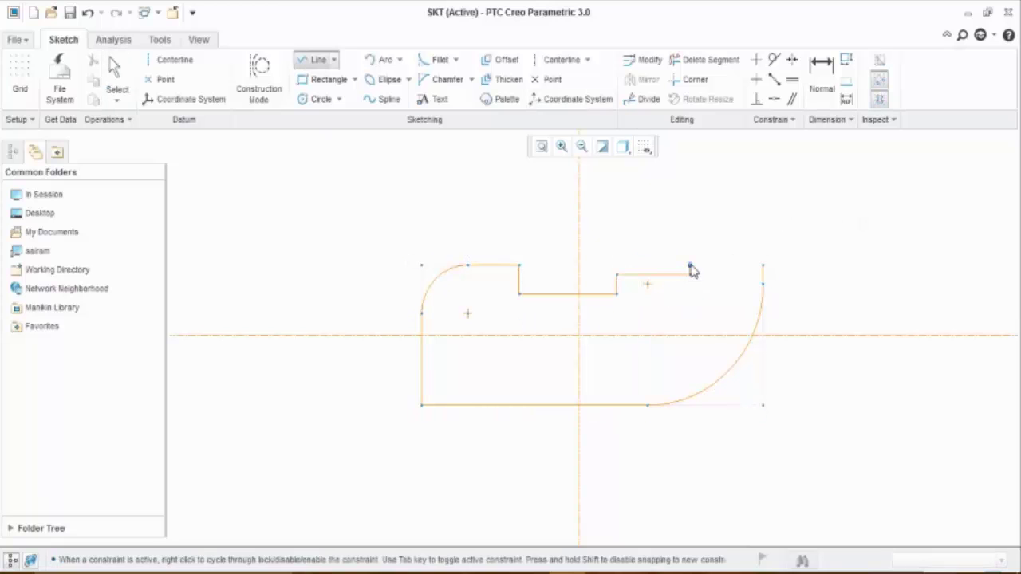
left_click(764, 265)
middle_click(808, 263)
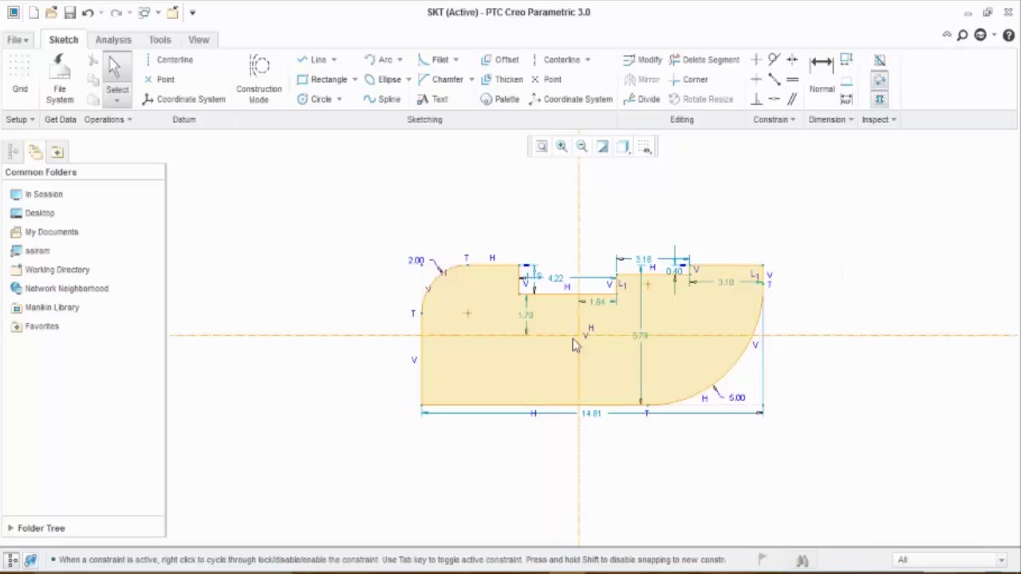
mouse_move(611, 330)
middle_mouse_down()
mouse_move(398, 276)
mouse_move(385, 299)
mouse_move(394, 311)
mouse_move(480, 334)
mouse_move(431, 333)
middle_mouse_up()
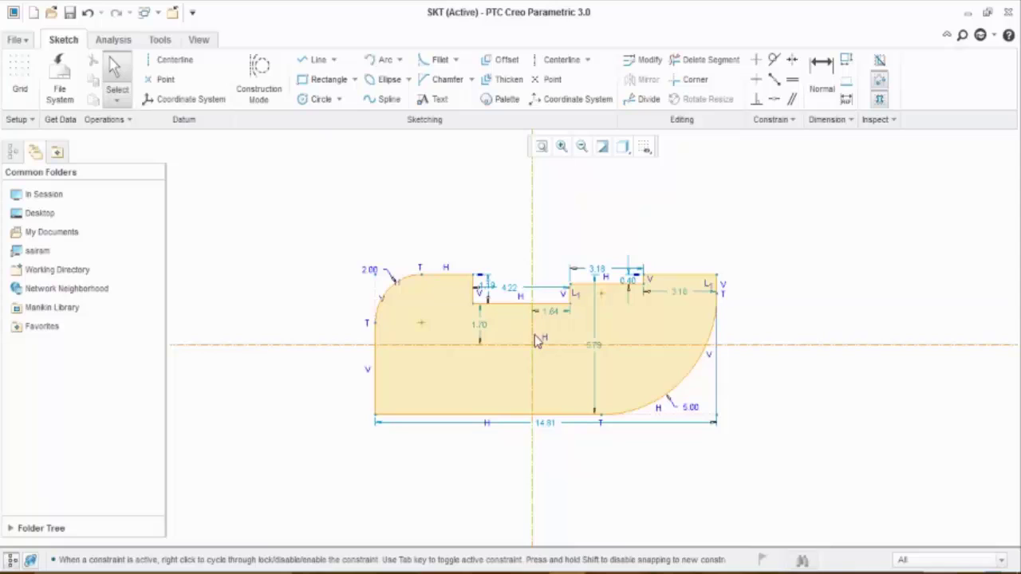
mouse_move(550, 323)
middle_mouse_down()
mouse_move(763, 267)
mouse_move(432, 223)
middle_mouse_up()
middle_click_drag(468, 255, 671, 400)
middle_click_drag(670, 340, 499, 392)
middle_click_drag(440, 415, 537, 365)
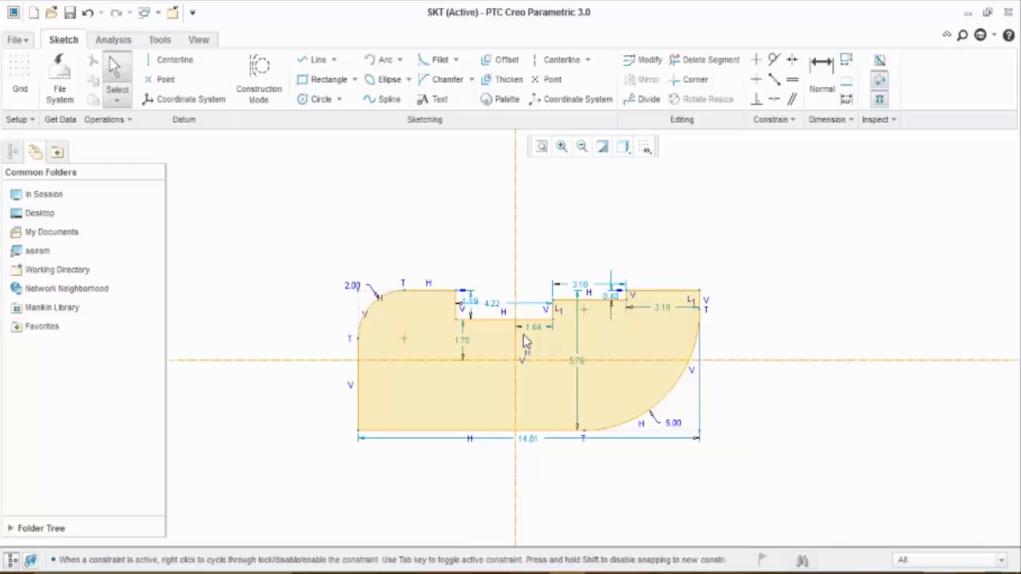
Step: Sketch a circle about 4.33 in diameter on the horizontal centerline, its center about 4.50 left of the profile's left edge
left_click(310, 100)
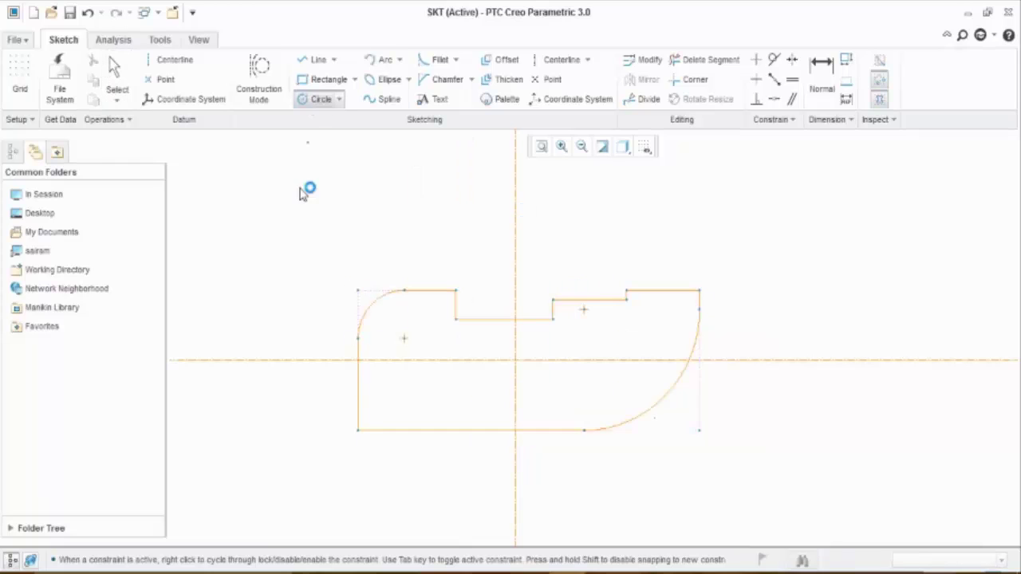
left_click(254, 361)
left_click(275, 315)
middle_click(303, 288)
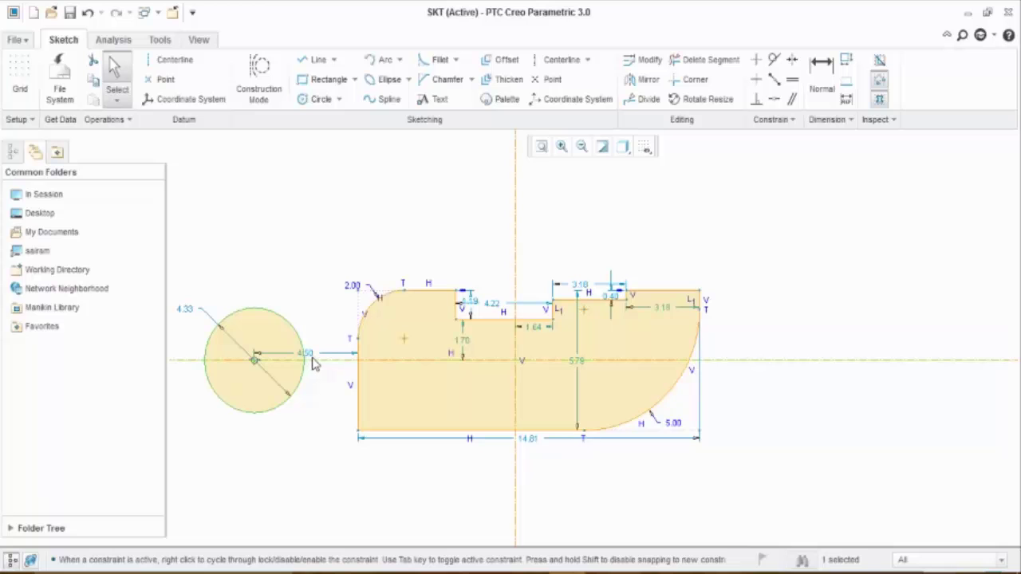
Step: Examine the circle and the notched profile at different view positions and zoom levels
mouse_move(338, 303)
middle_mouse_down()
mouse_move(556, 268)
mouse_move(421, 274)
mouse_move(384, 263)
mouse_move(501, 315)
mouse_move(543, 250)
middle_mouse_up()
mouse_move(559, 289)
middle_mouse_down()
mouse_move(421, 216)
mouse_move(379, 334)
mouse_move(618, 250)
middle_mouse_up()
mouse_move(679, 247)
middle_mouse_down()
mouse_move(517, 222)
mouse_move(393, 182)
middle_mouse_up()
mouse_move(386, 176)
middle_mouse_down()
mouse_move(419, 367)
mouse_move(395, 356)
middle_mouse_up()
middle_click_drag(319, 285, 600, 247)
middle_click_drag(649, 258, 374, 265)
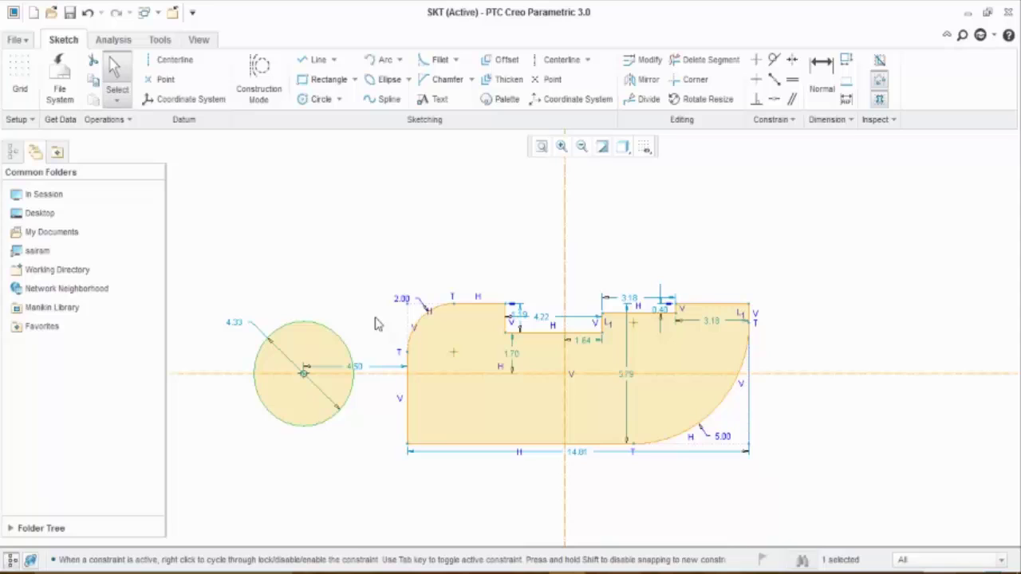
left_click(355, 358)
scroll(358, 410, "up", 5)
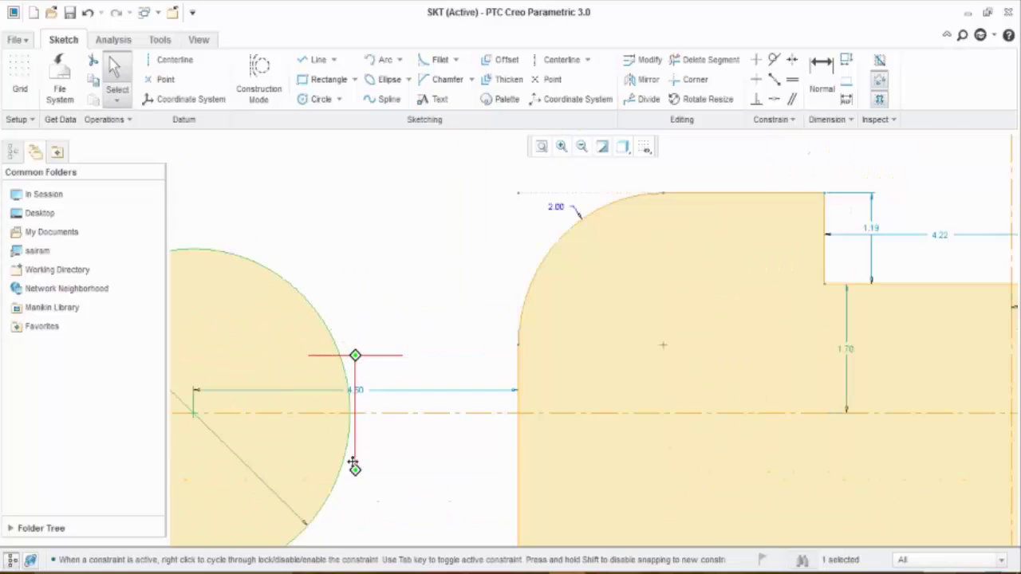
scroll(356, 355, "down", 5)
mouse_move(372, 409)
middle_mouse_down("ctrl")
mouse_move(358, 481)
mouse_move(358, 263)
mouse_move(356, 470)
mouse_move(351, 292)
middle_mouse_up("ctrl")
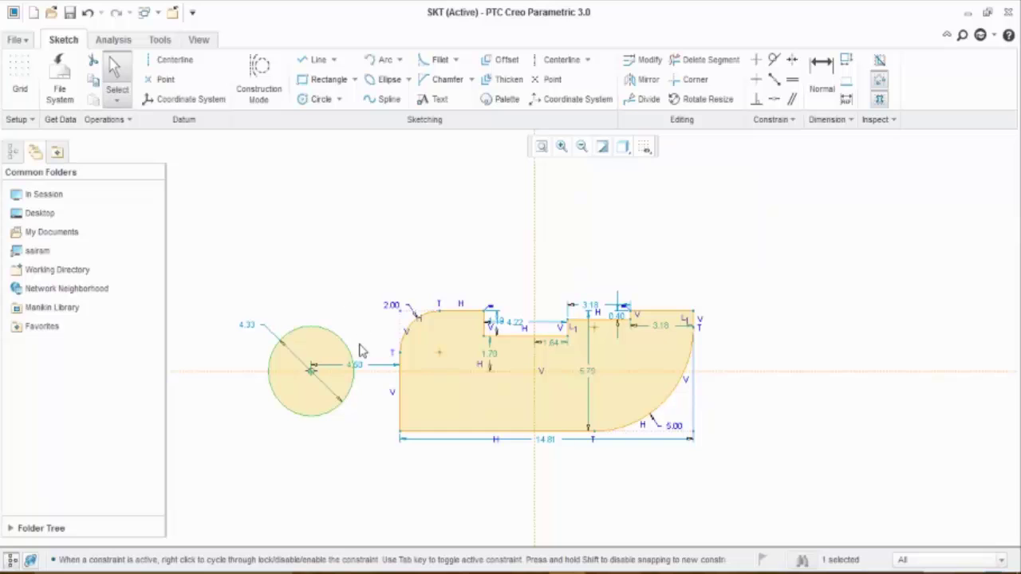
mouse_move(359, 343)
middle_mouse_down("ctrl")
mouse_move(359, 464)
mouse_move(358, 278)
mouse_move(355, 464)
mouse_move(349, 317)
mouse_move(359, 269)
mouse_move(356, 449)
mouse_move(359, 282)
mouse_move(353, 415)
middle_mouse_up("ctrl")
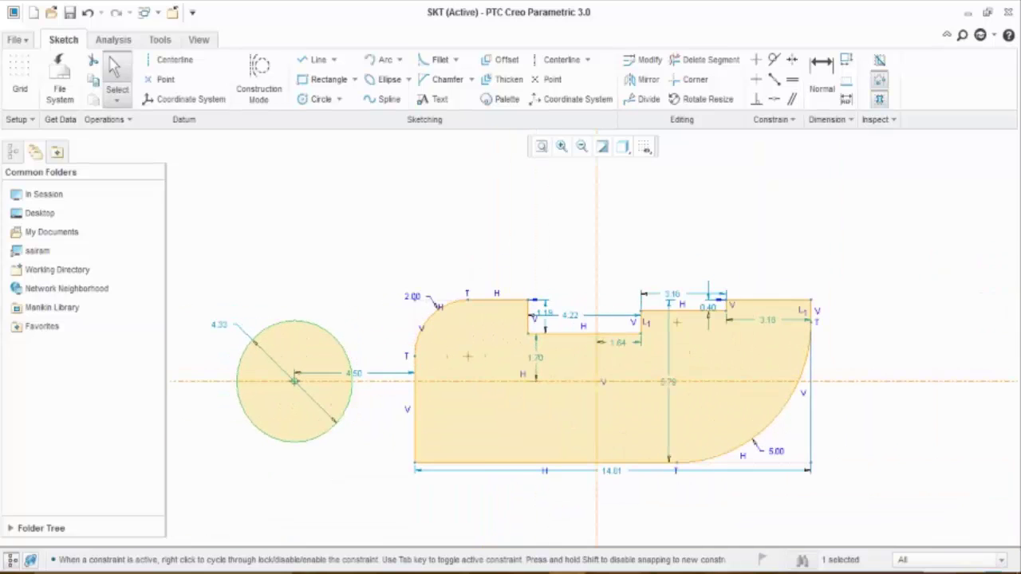
mouse_move(378, 293)
middle_mouse_down("ctrl")
mouse_move(378, 391)
mouse_move(369, 223)
middle_mouse_up("ctrl")
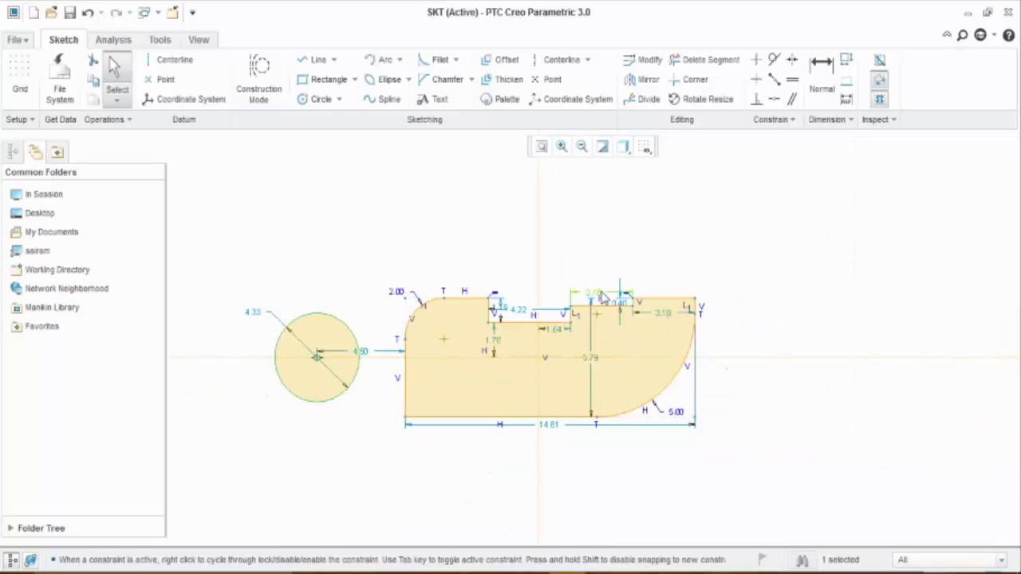
Step: Select the entire sketch, including the circle, profile and centerlines, and delete it
mouse_move(714, 241)
left_mouse_down()
mouse_move(311, 426)
mouse_move(236, 481)
left_mouse_up()
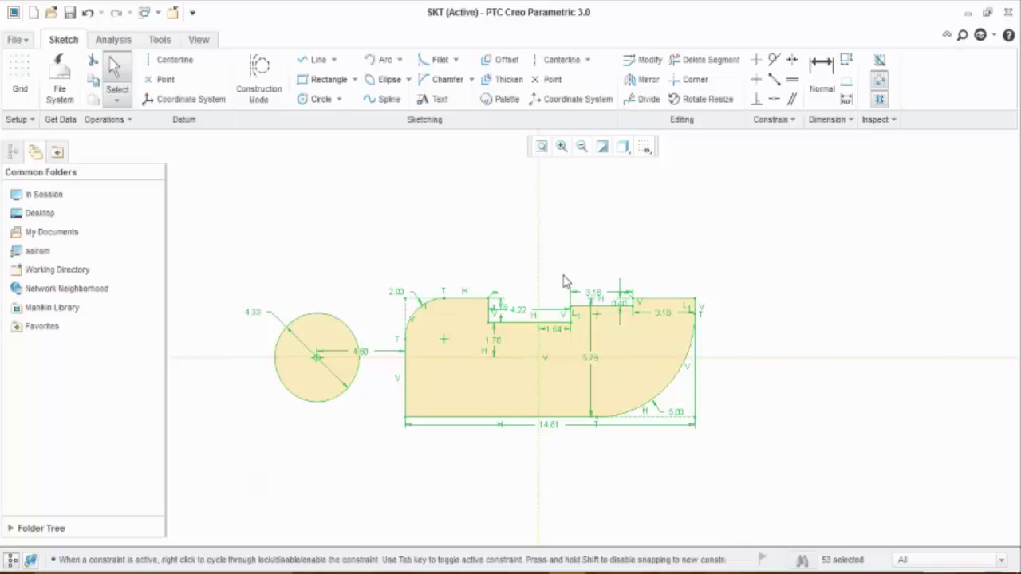
key("Delete")
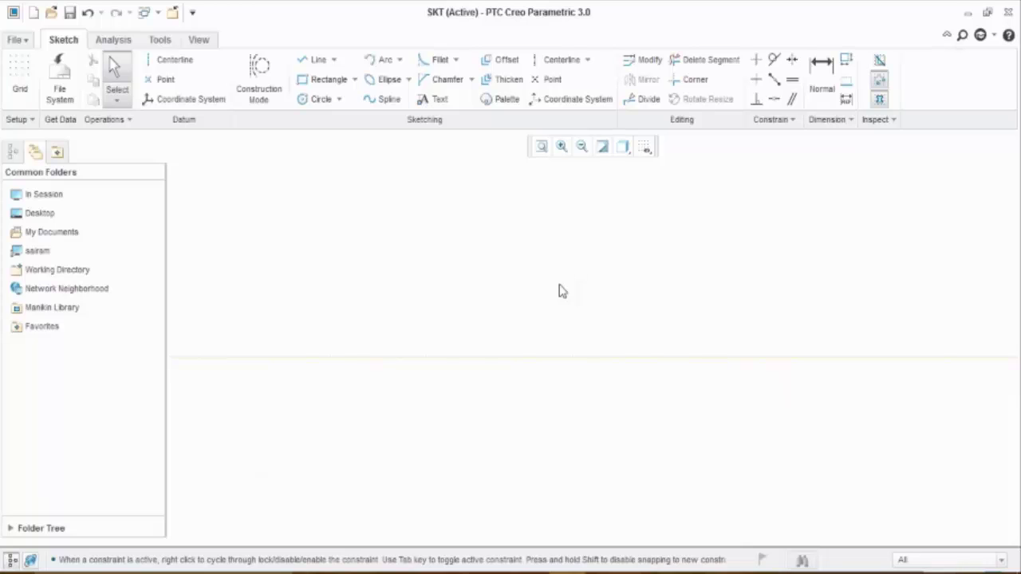
Step: Undo the sketch deletion, select the circle, profile and both centerlines, and delete them again together with the leftover centerline geometry
key("ctrl+z")
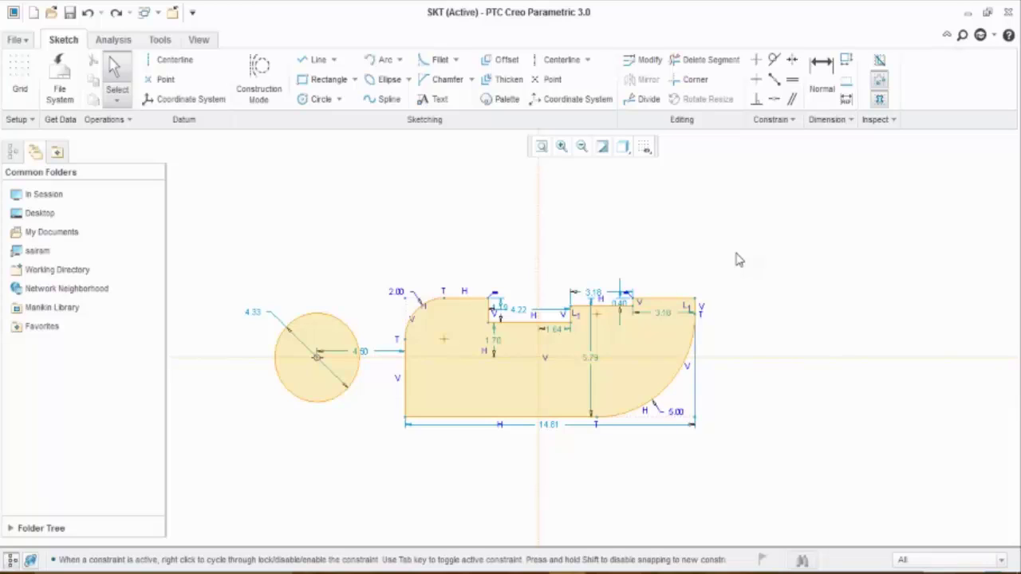
mouse_move(724, 246)
left_mouse_down()
mouse_move(250, 506)
mouse_move(232, 490)
left_mouse_up()
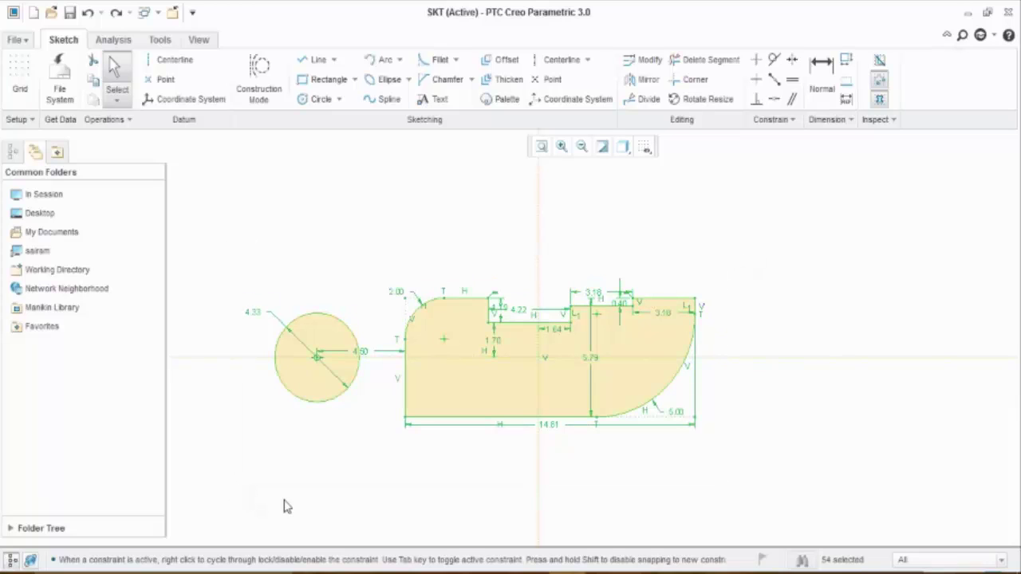
left_click(538, 232, "ctrl")
left_click(739, 361, "ctrl")
key("Delete")
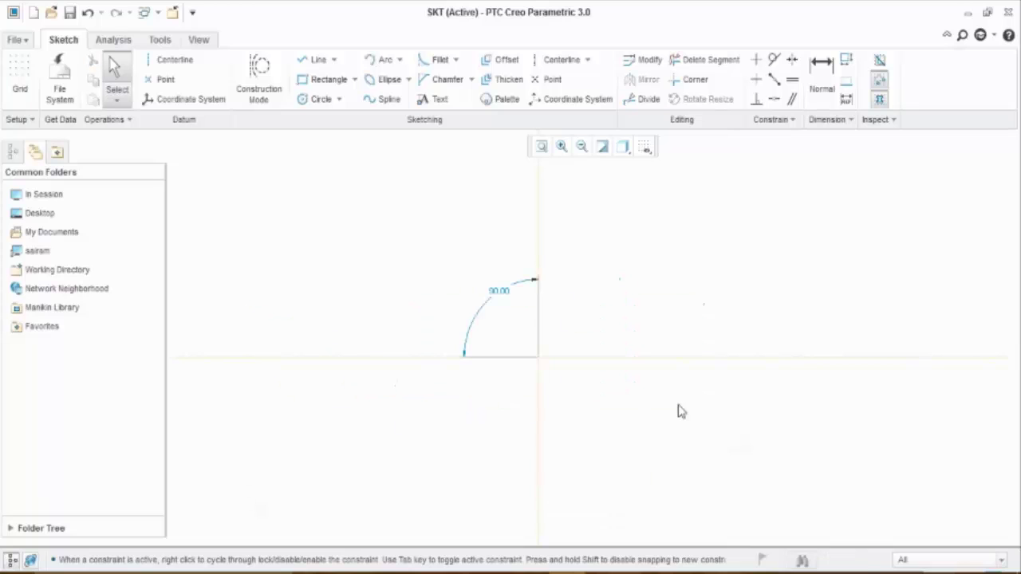
left_click_drag(588, 273, 479, 429)
key("Delete")
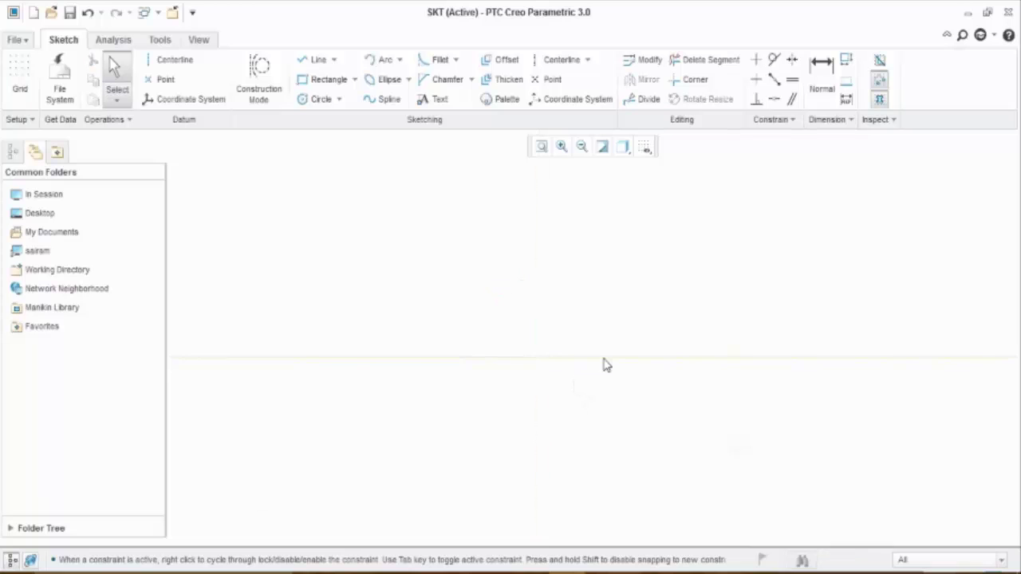
Step: Draw a vertical datum centerline and a horizontal datum centerline that cross each other in the empty sketch
left_click(165, 61)
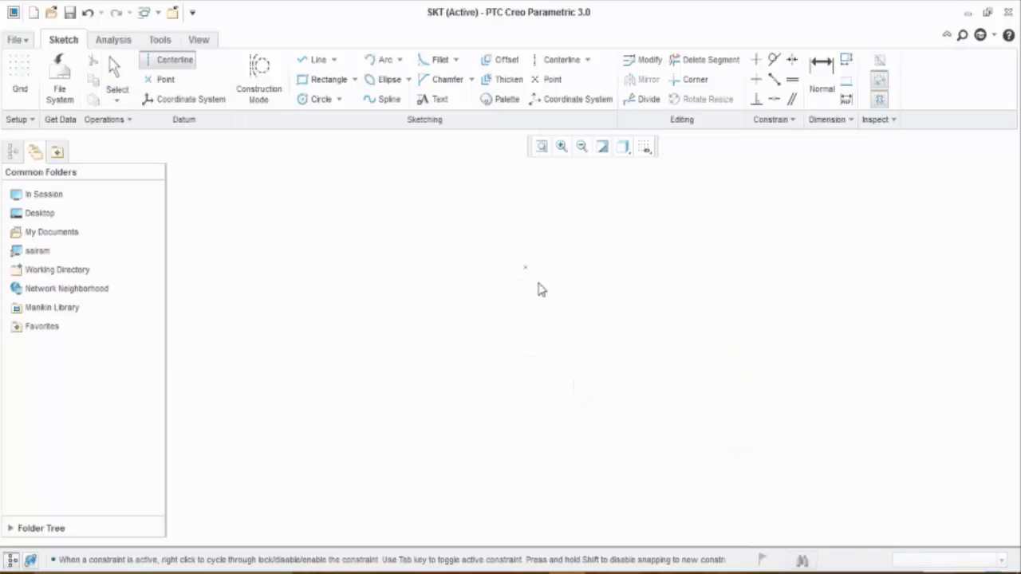
left_click(574, 268)
left_click(574, 347)
left_click(458, 336)
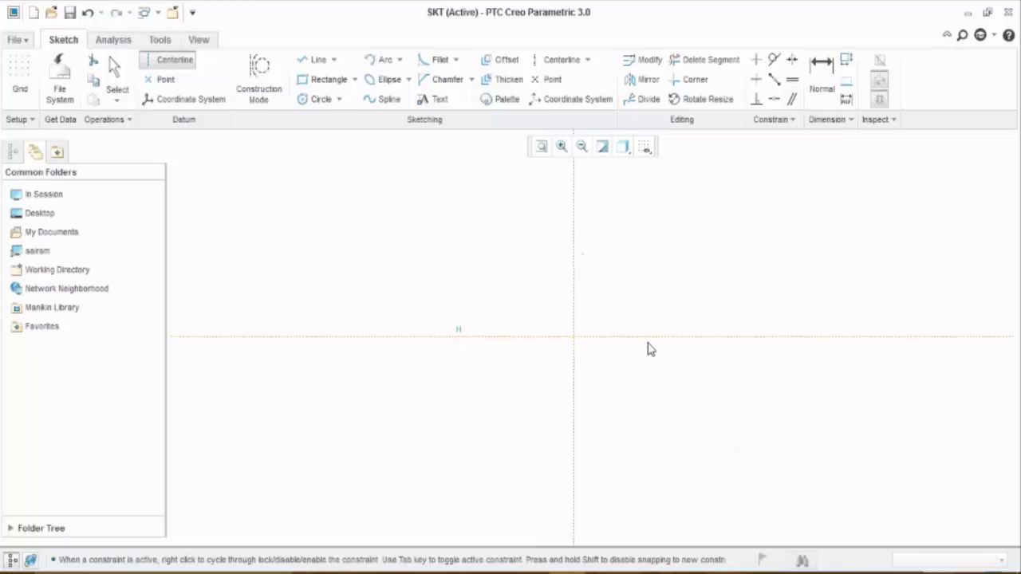
left_click(648, 349)
middle_click(650, 304)
left_click(647, 282)
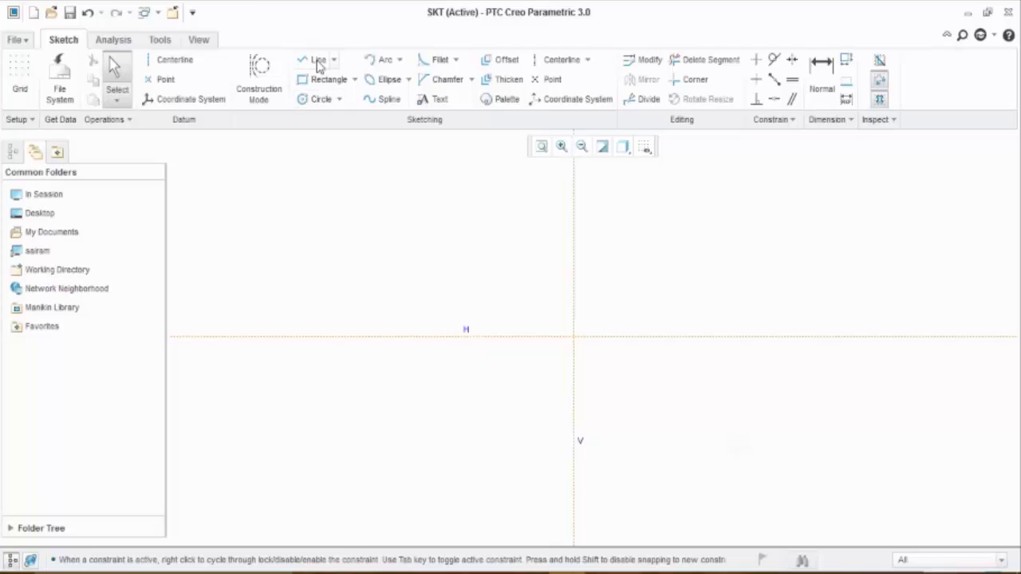
Step: Draw an inclined datum centerline rising to the right across the horizontal and vertical centerlines
left_click(171, 60)
left_click(375, 413)
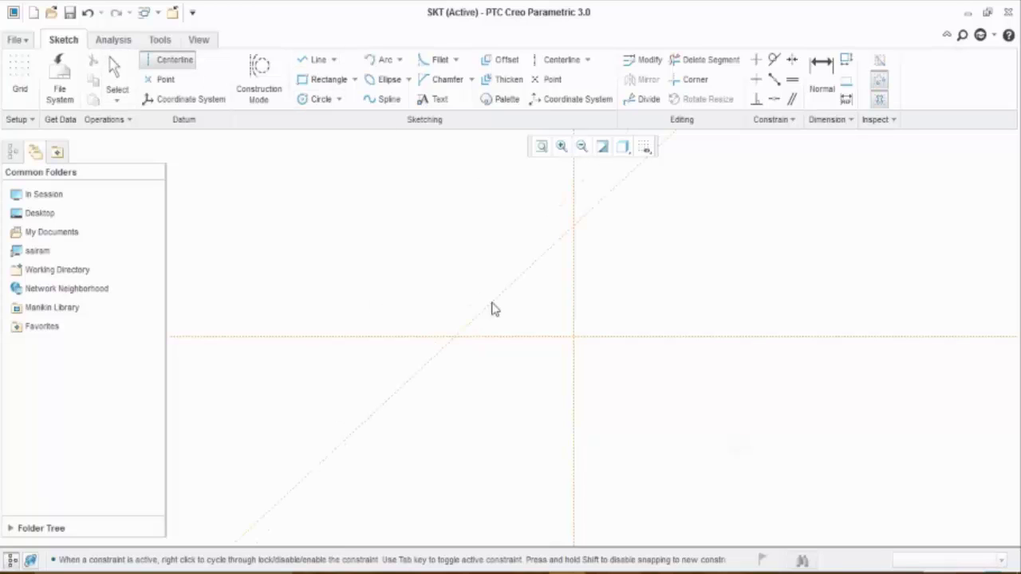
left_click(493, 307)
middle_click(499, 287)
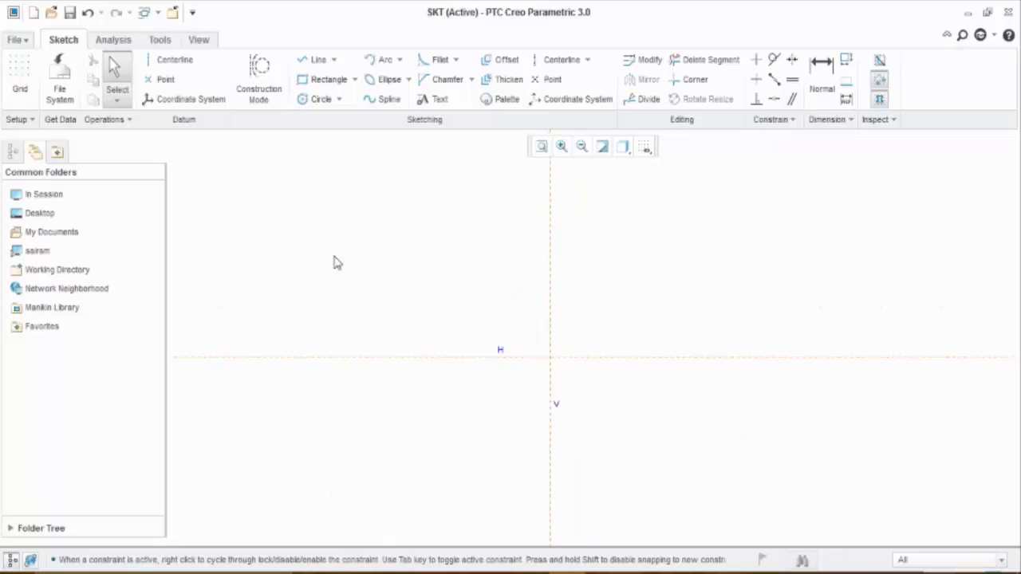
Step: Sketch an open Line Chain of seven segments, starting with an inclined line above the horizontal centerline and stepping across the vertical centerline
left_click(334, 60)
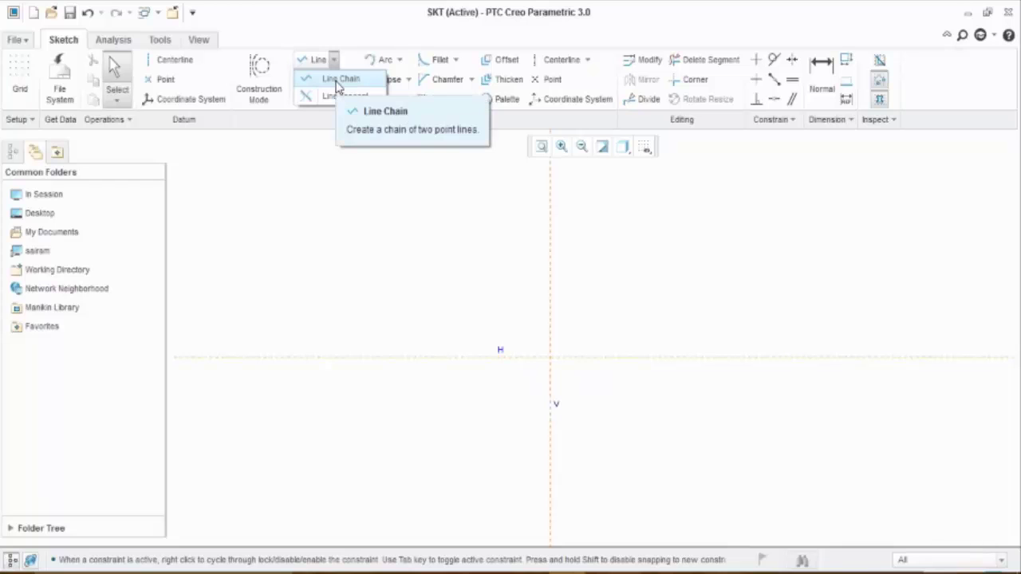
left_click(338, 79)
left_click(450, 308)
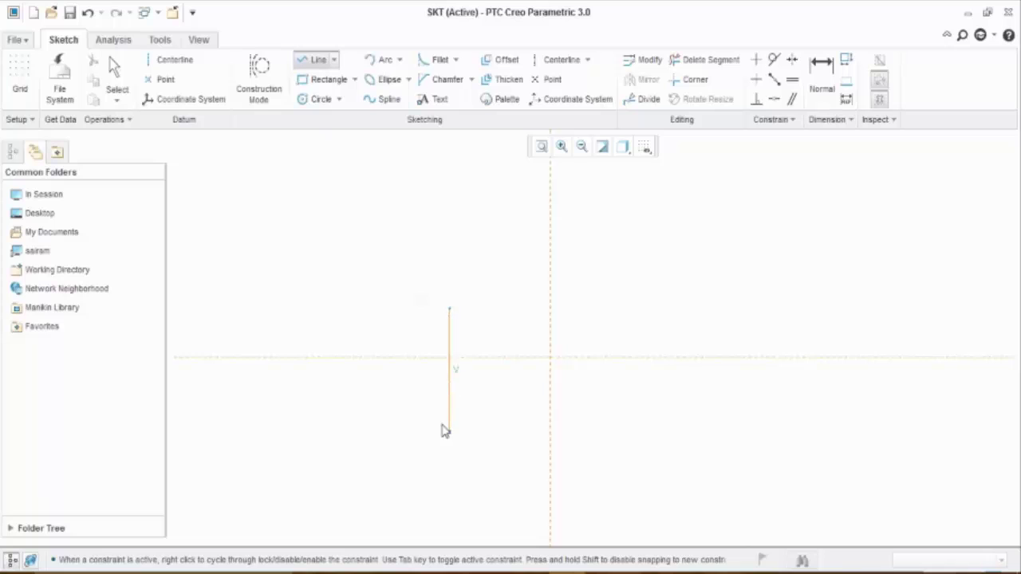
left_click(392, 410)
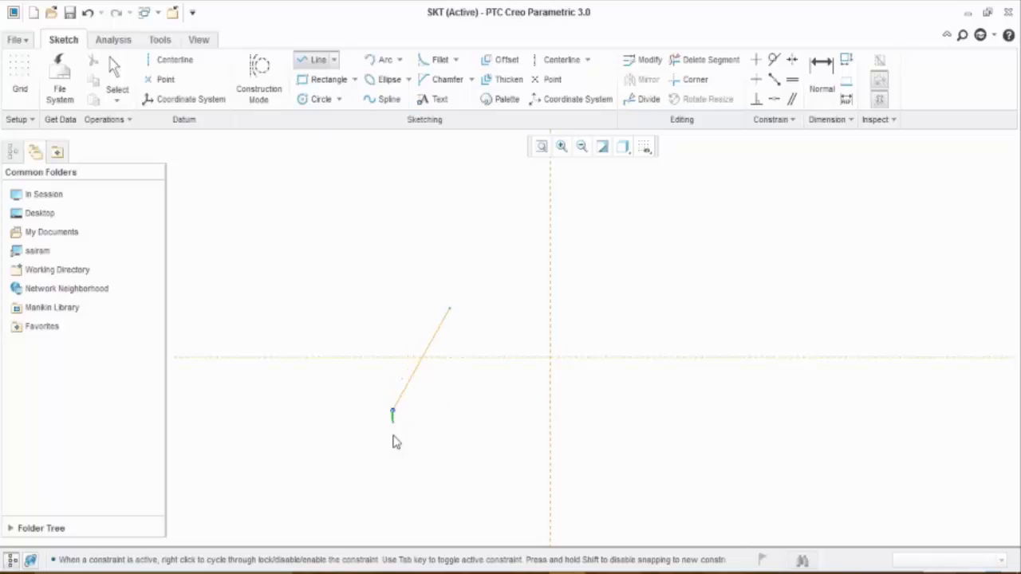
left_click(486, 410)
left_click(486, 463)
left_click(583, 462)
left_click(586, 432)
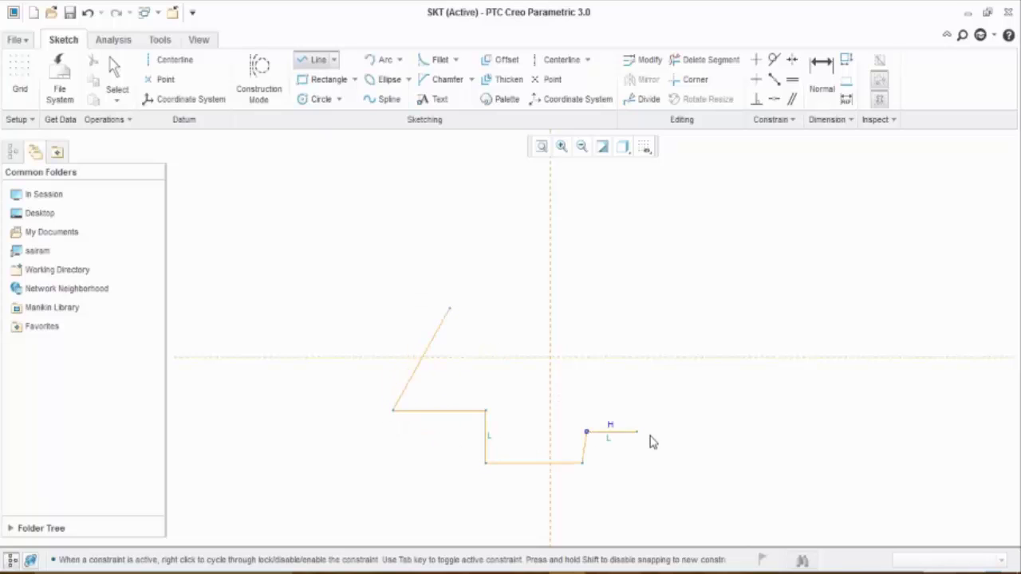
left_click(683, 432)
left_click(683, 387)
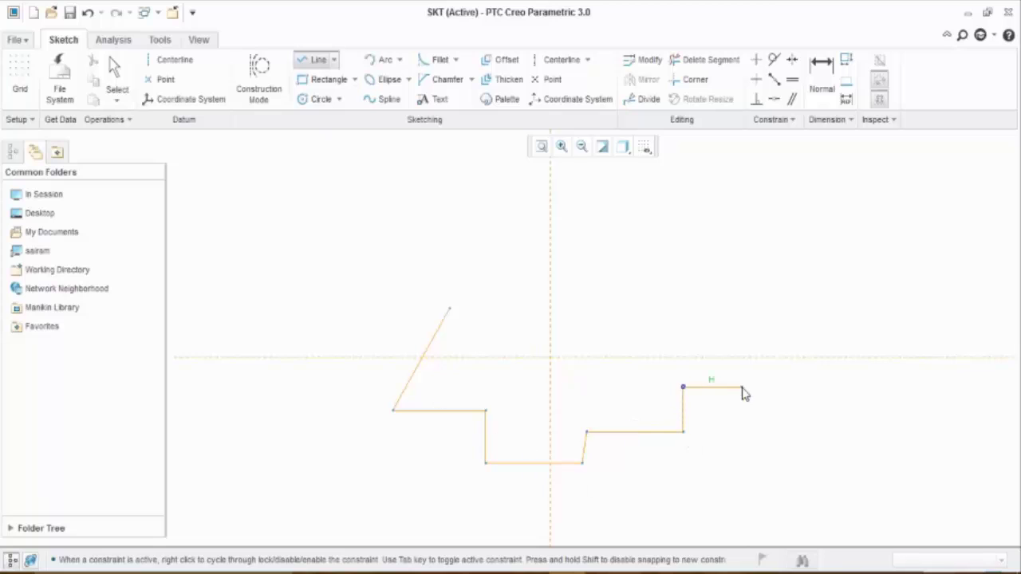
middle_click(722, 331)
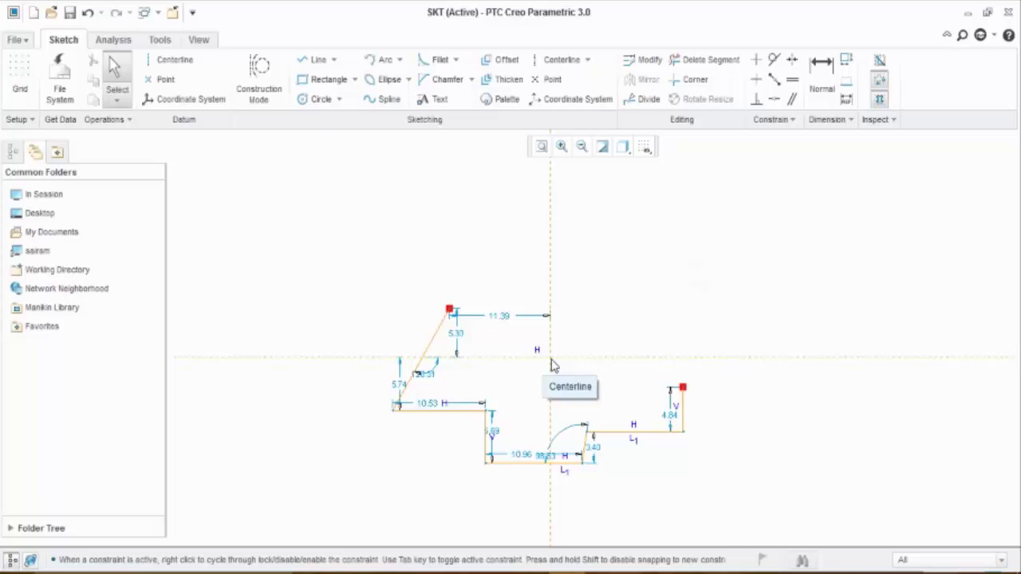
Step: Delete the stepped line chain with its dimensions and the horizontal and vertical constraints, keeping the two centerlines
left_click_drag(751, 245, 378, 501)
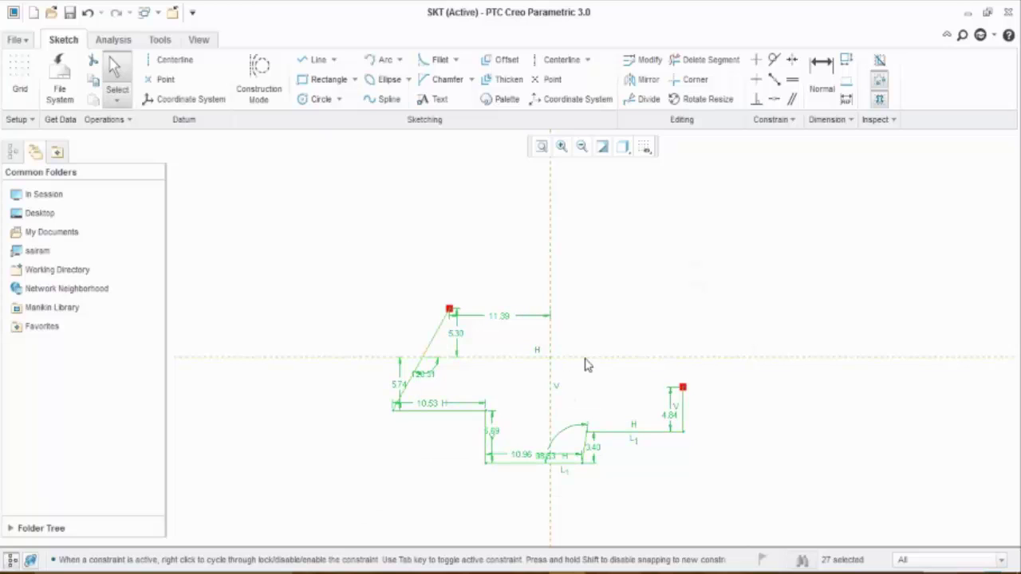
left_click(554, 299, "ctrl")
key("Delete")
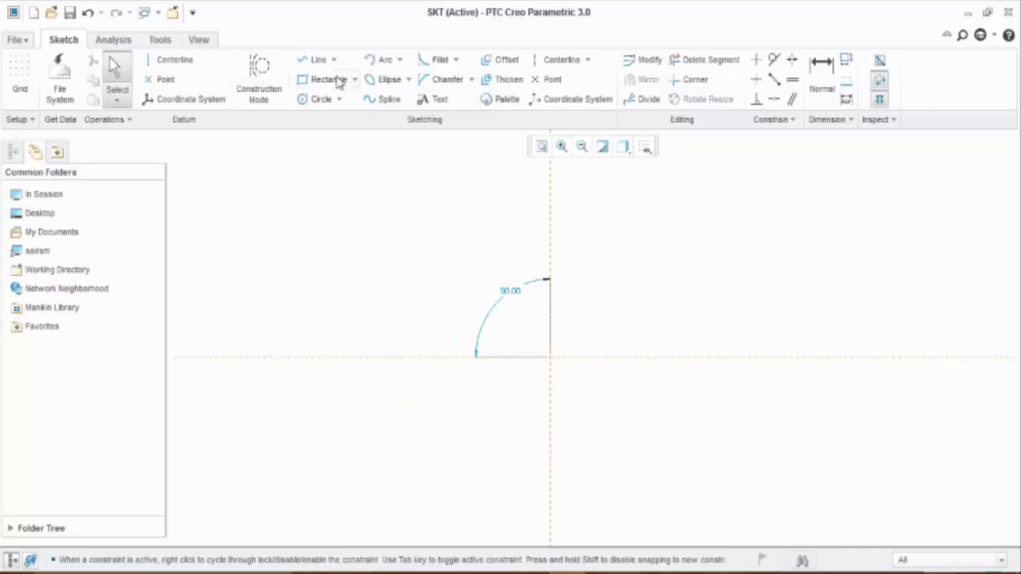
Step: Sketch one inclined line about 19.87 long to the left of the vertical centerline, crossing the horizontal centerline
left_click(316, 60)
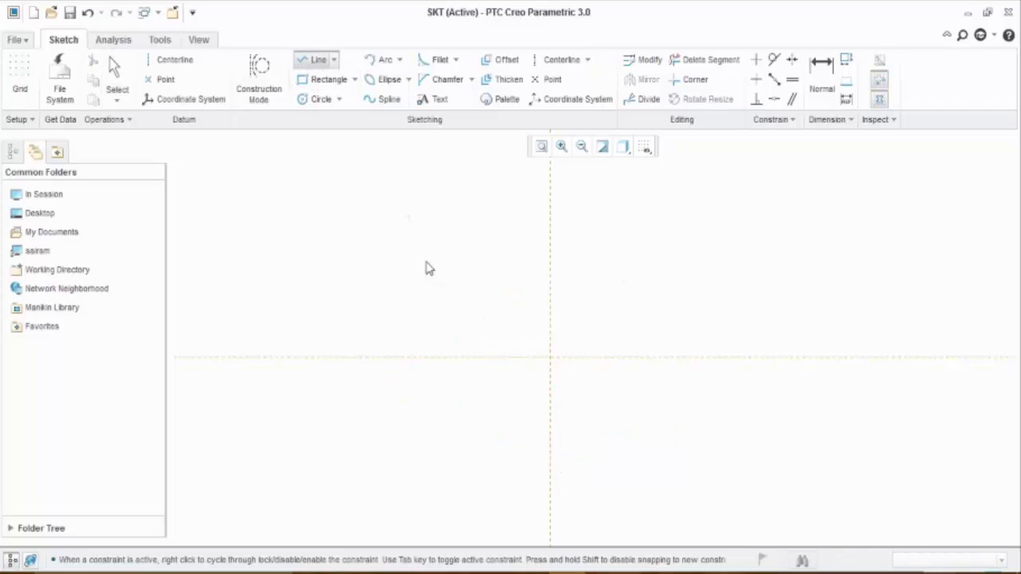
left_click(423, 256)
left_click(348, 423)
middle_click(348, 423)
middle_click(421, 421)
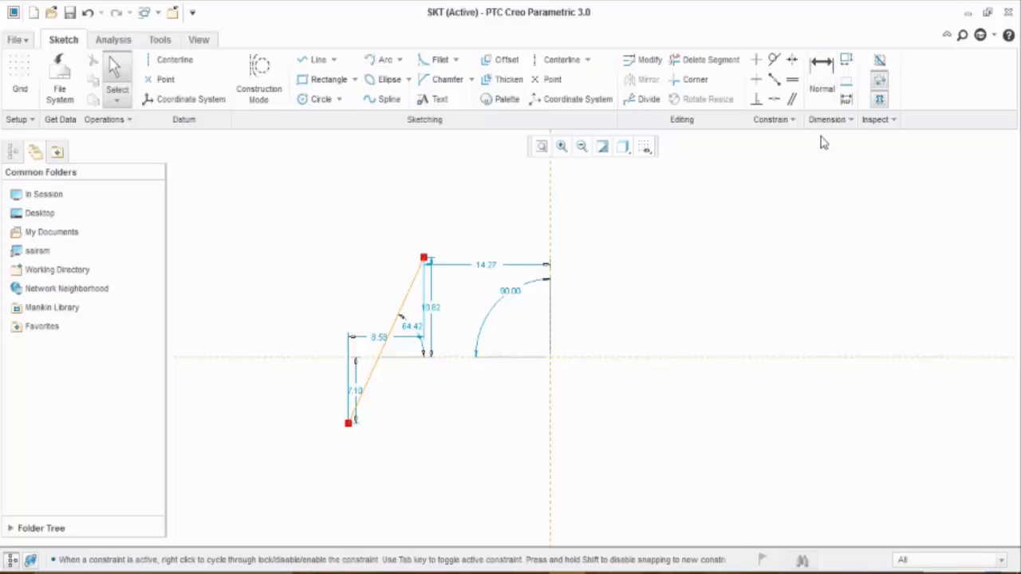
Step: Dimension the inclined line's length and set it to 20
left_click(822, 88)
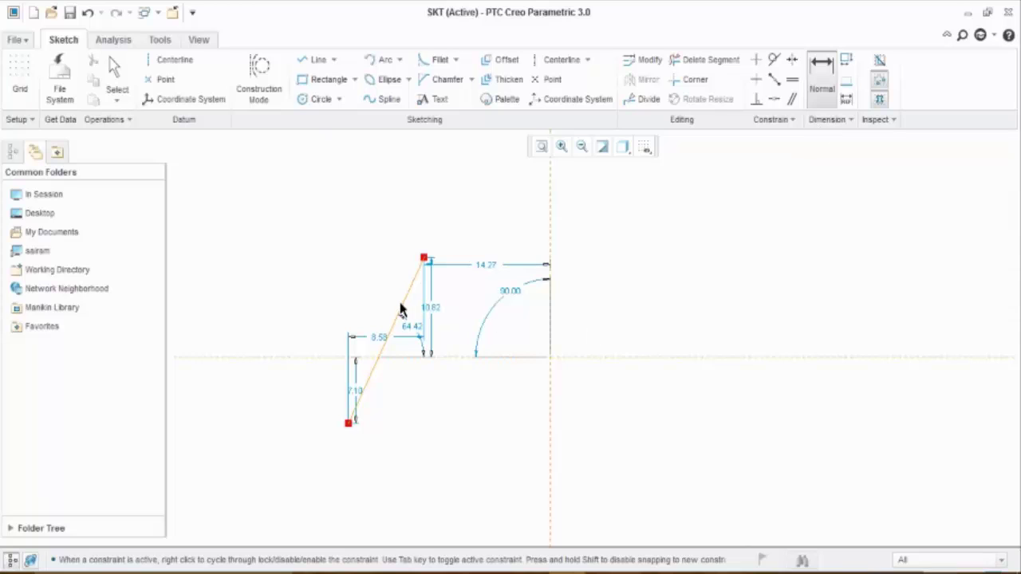
left_click(399, 307)
middle_click(376, 296)
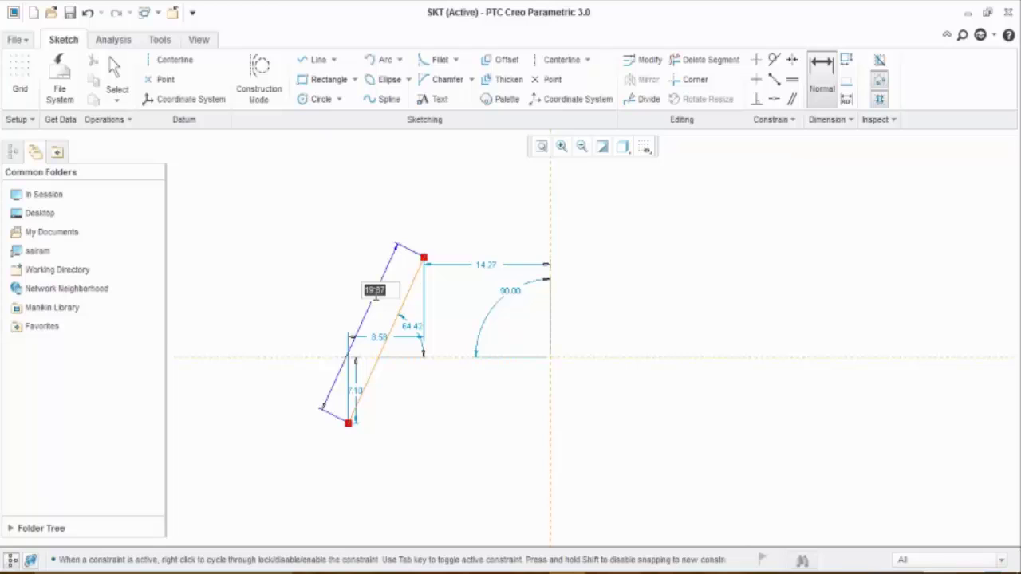
type("20")
key("Return")
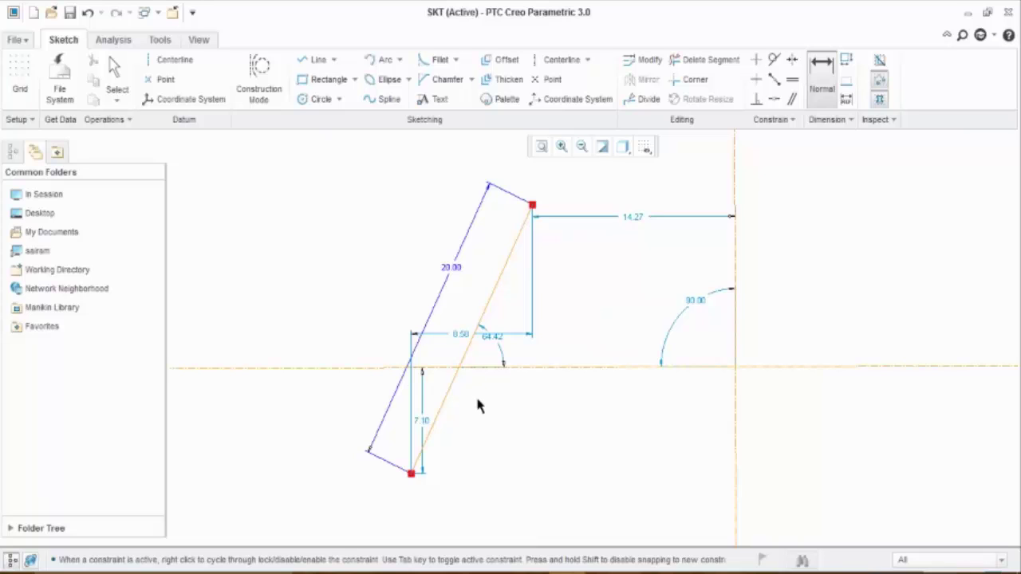
middle_click(547, 317)
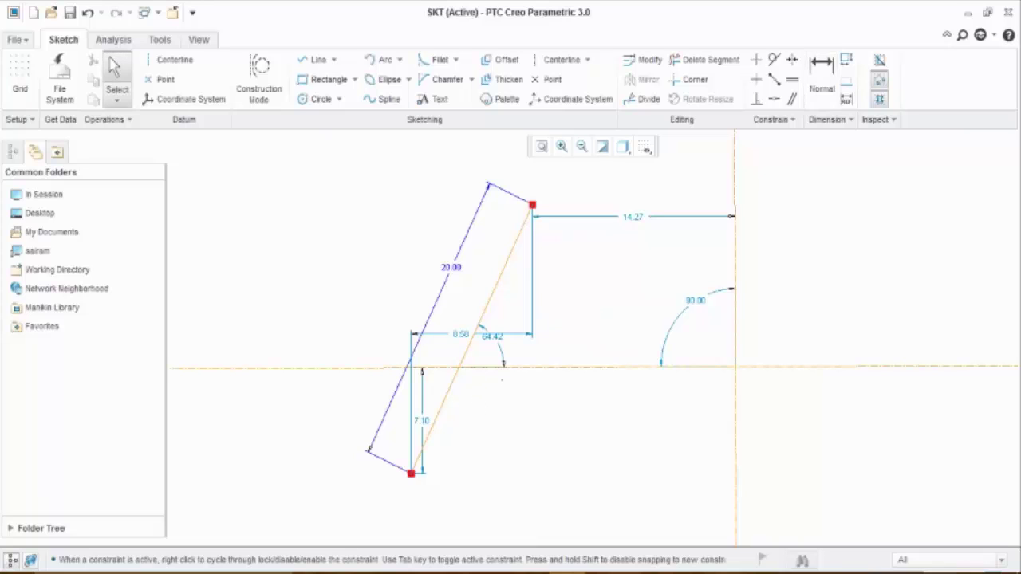
Step: Delete the dimensioned inclined line and the remaining centerlines
left_click(499, 288)
key("Delete")
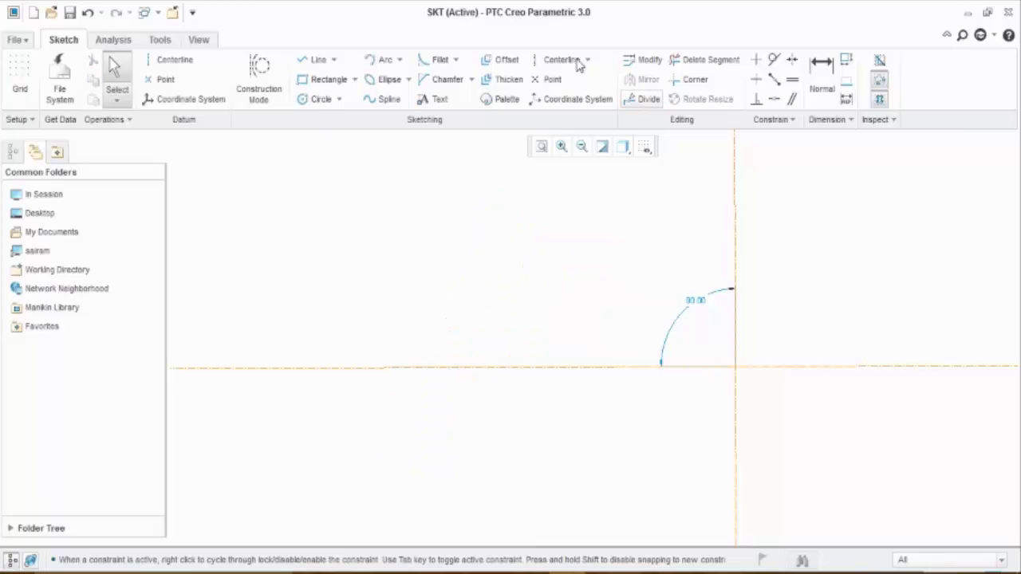
left_click(736, 275)
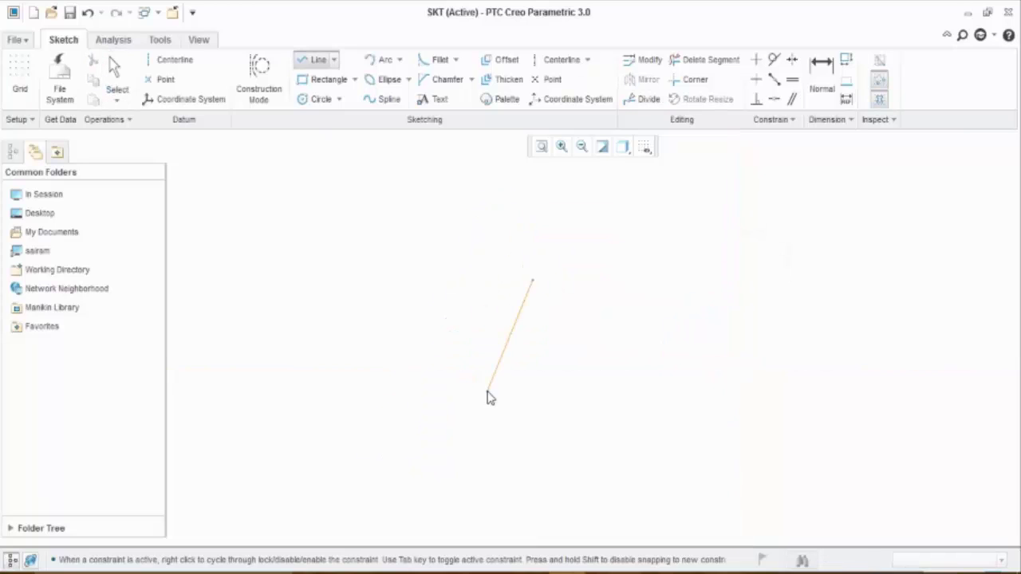
Step: Sketch an inclined line joined to a horizontal line and stretch both by their free endpoints, the horizontal one to about 13.80
left_click(487, 392)
left_click(605, 391)
middle_click(674, 378)
middle_click(674, 379)
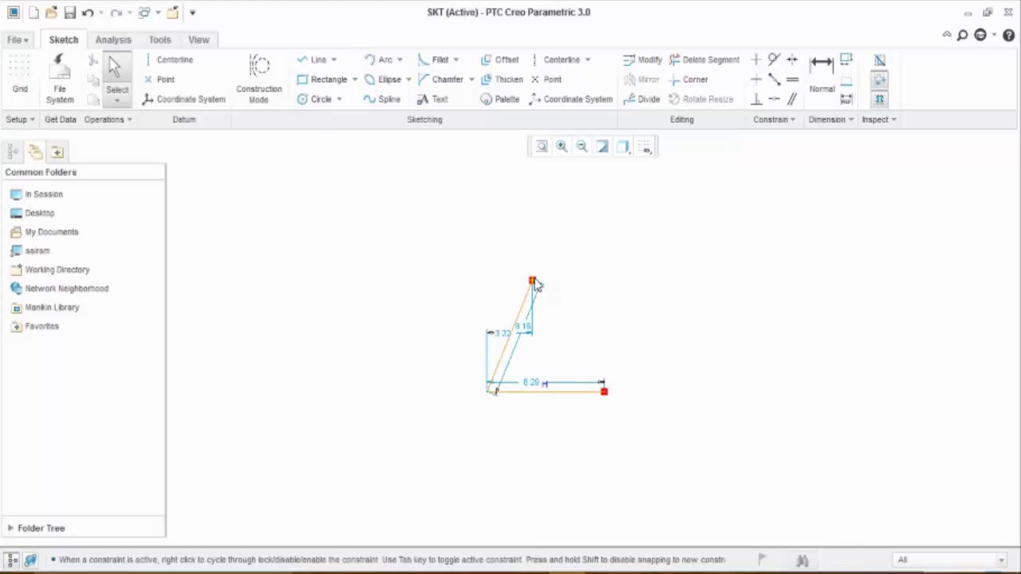
mouse_move(535, 283)
left_mouse_down()
mouse_move(510, 264)
mouse_move(401, 292)
mouse_move(649, 444)
mouse_move(519, 252)
mouse_move(500, 494)
mouse_move(585, 343)
mouse_move(553, 240)
mouse_move(538, 242)
mouse_move(561, 246)
left_mouse_up()
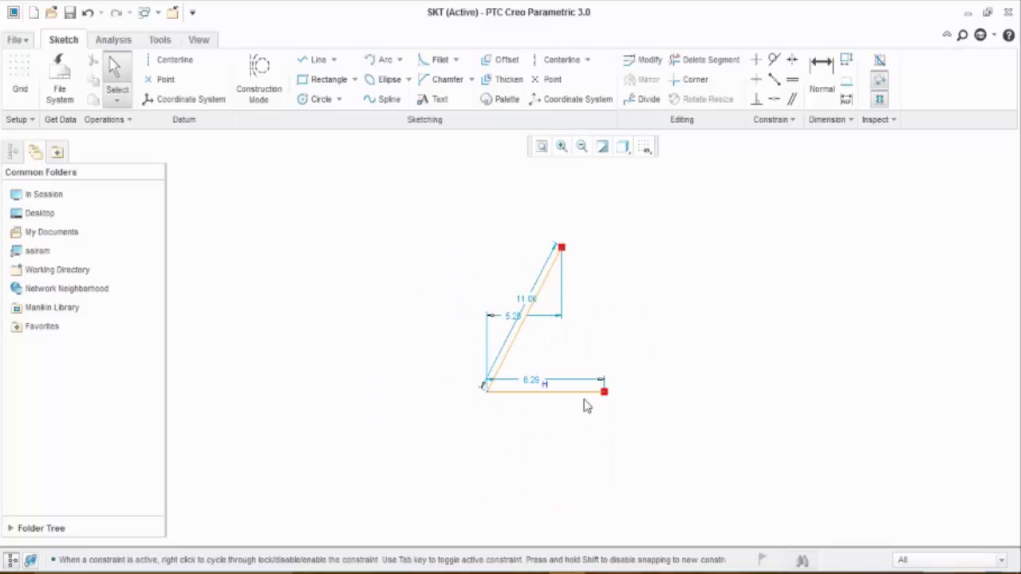
mouse_move(604, 392)
left_mouse_down()
mouse_move(627, 365)
mouse_move(583, 469)
mouse_move(636, 348)
mouse_move(611, 474)
mouse_move(675, 391)
mouse_move(659, 457)
mouse_move(656, 444)
left_mouse_up()
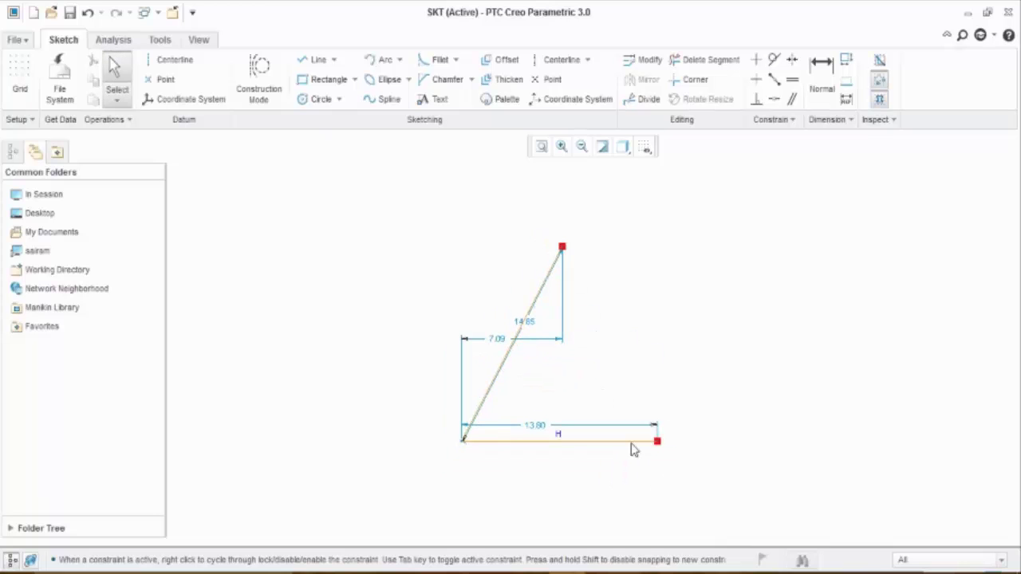
Step: Delete the horizontal constraint on the lower line and move its free endpoint upward, tilting the line to a length of about 14.64
left_click(561, 441)
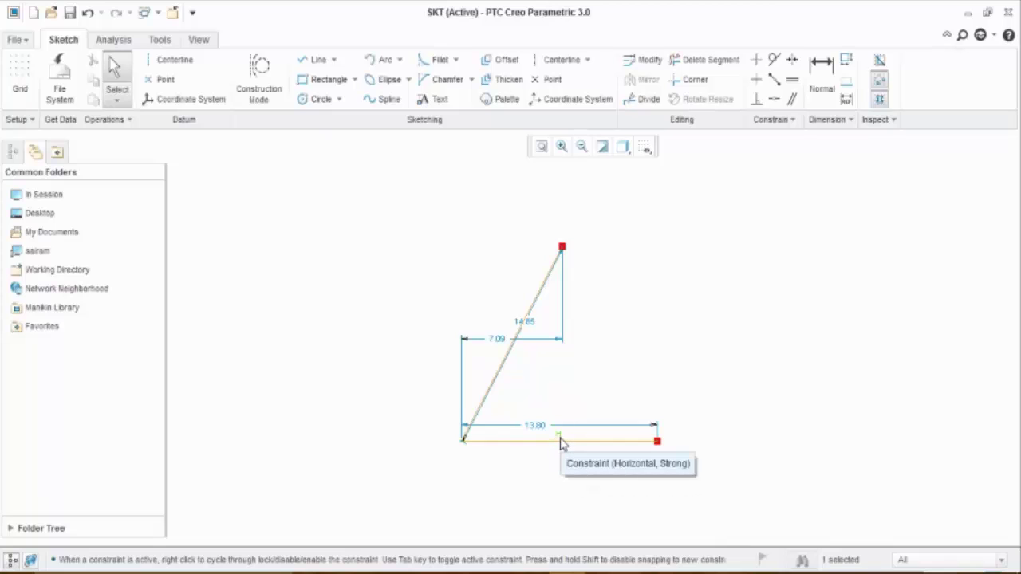
key("Delete")
left_click_drag(660, 444, 606, 358)
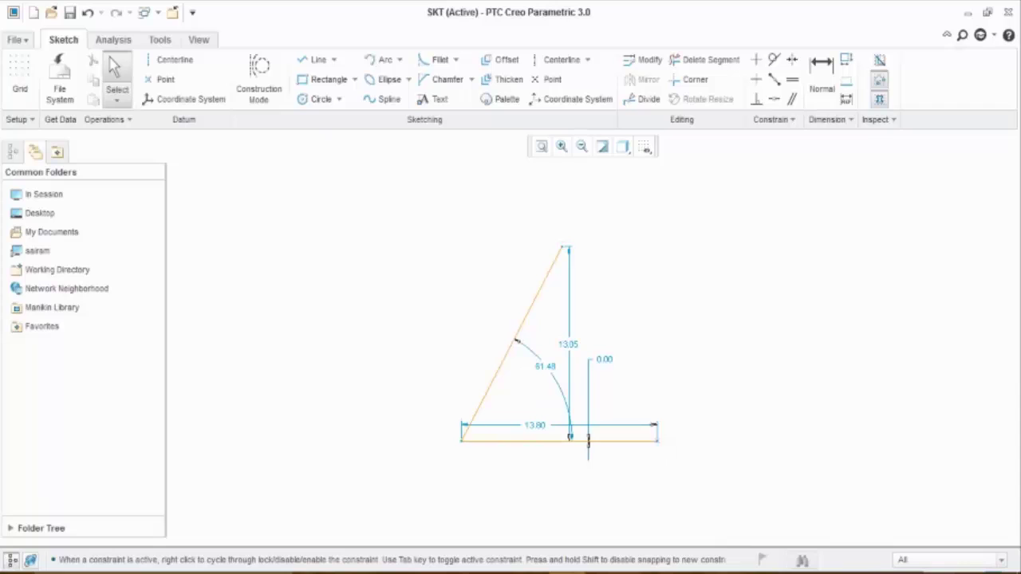
mouse_move(660, 444)
left_mouse_down()
mouse_move(602, 355)
mouse_move(565, 345)
mouse_move(577, 529)
mouse_move(645, 499)
mouse_move(646, 358)
mouse_move(658, 463)
mouse_move(659, 373)
left_mouse_up()
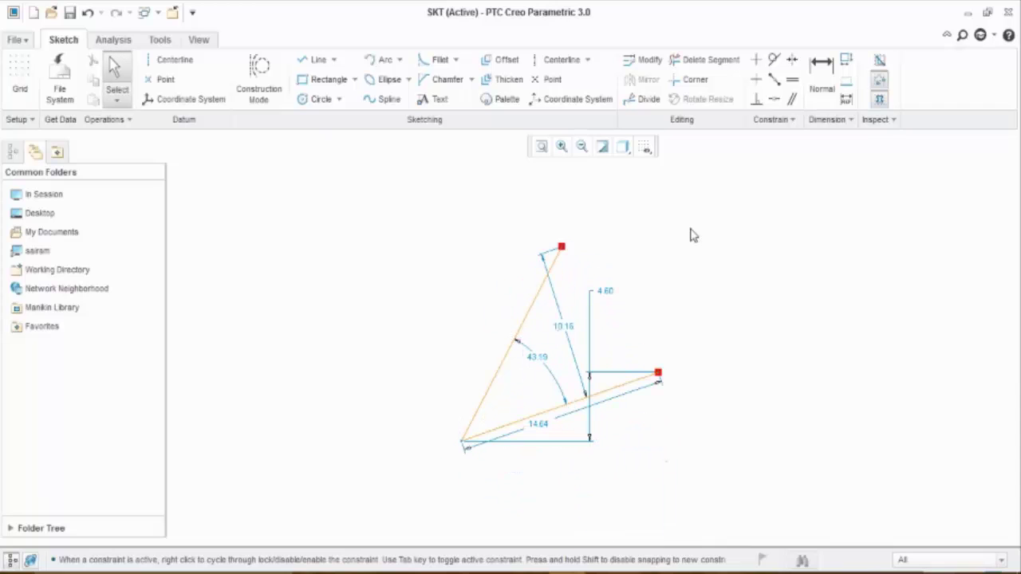
Step: Select both connected lines with their dimensions and delete them
left_click_drag(696, 228, 395, 499)
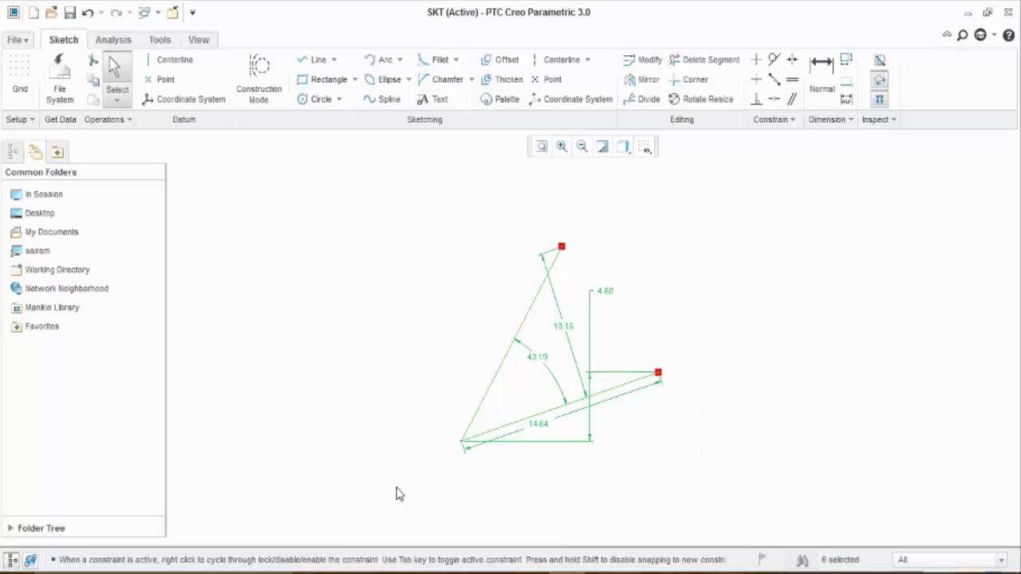
key("Delete")
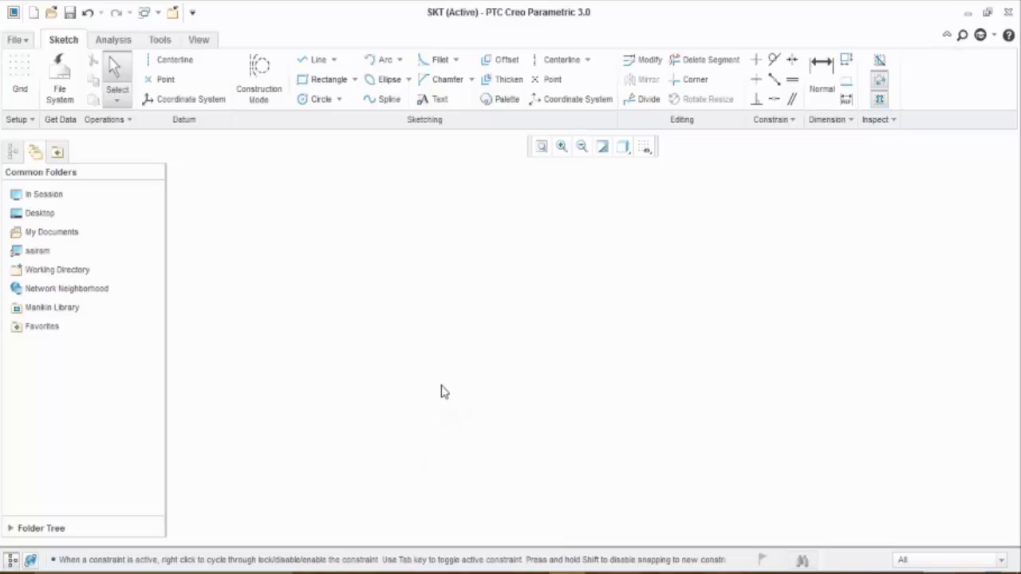
Step: Sketch a corner rectangle about 16.69 wide and 8.82 high in the empty sketch and clear the selection
left_click(311, 82)
left_click(472, 291)
left_click(710, 422)
middle_click(769, 348)
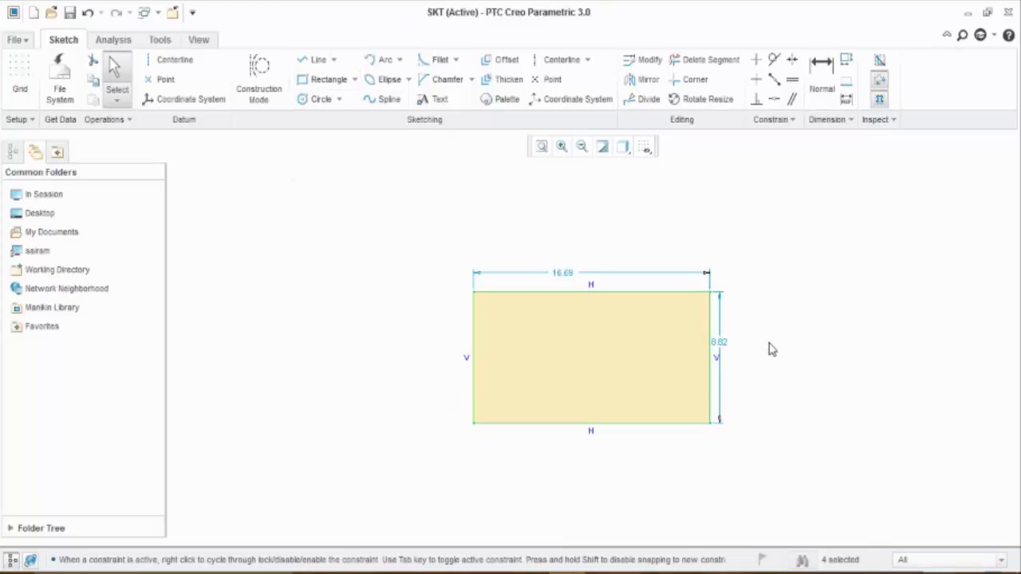
left_click(758, 352)
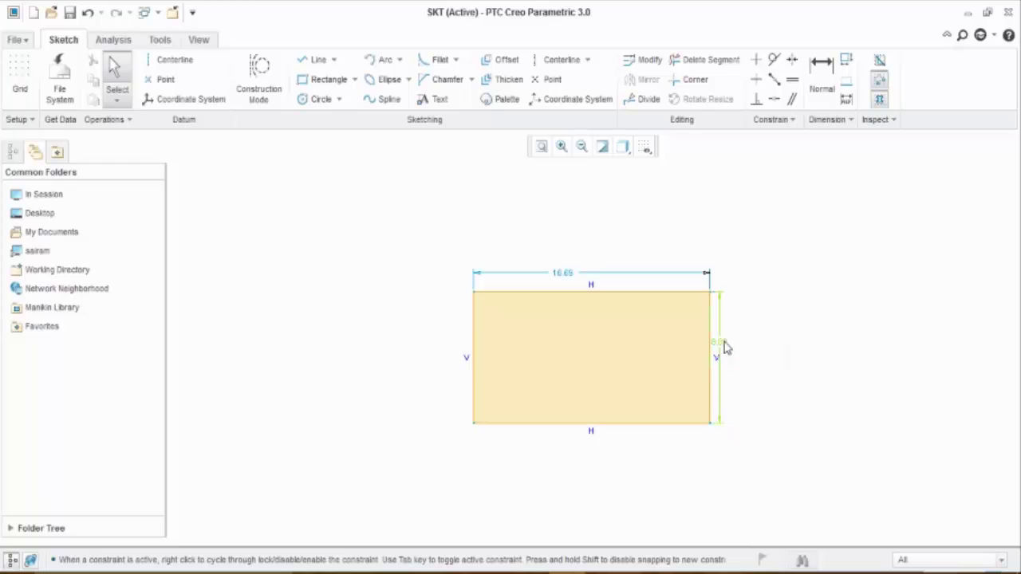
Step: Dimension the height of the rectangle along its left vertical side
left_click(822, 80)
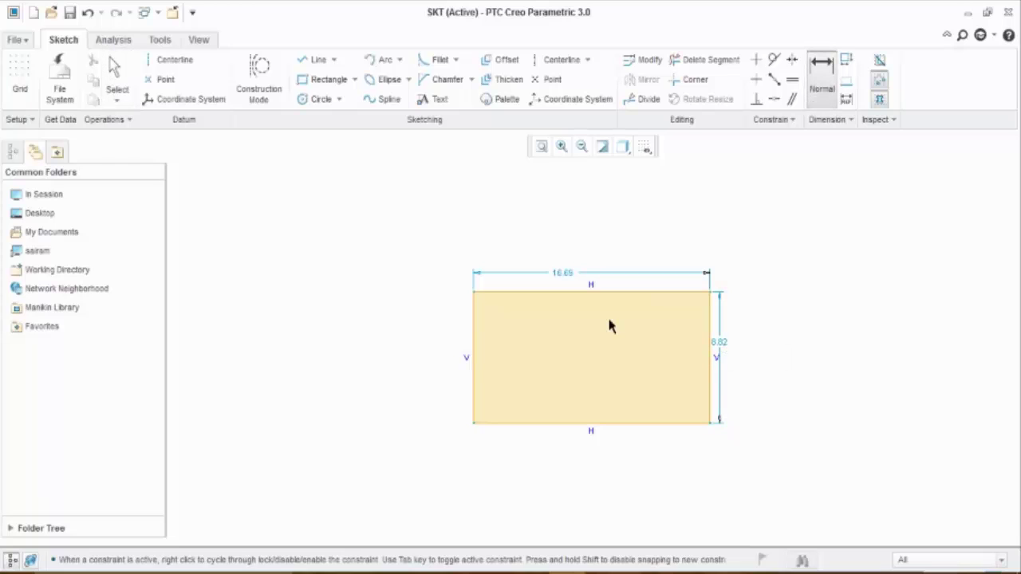
left_click(474, 316)
middle_click(440, 319)
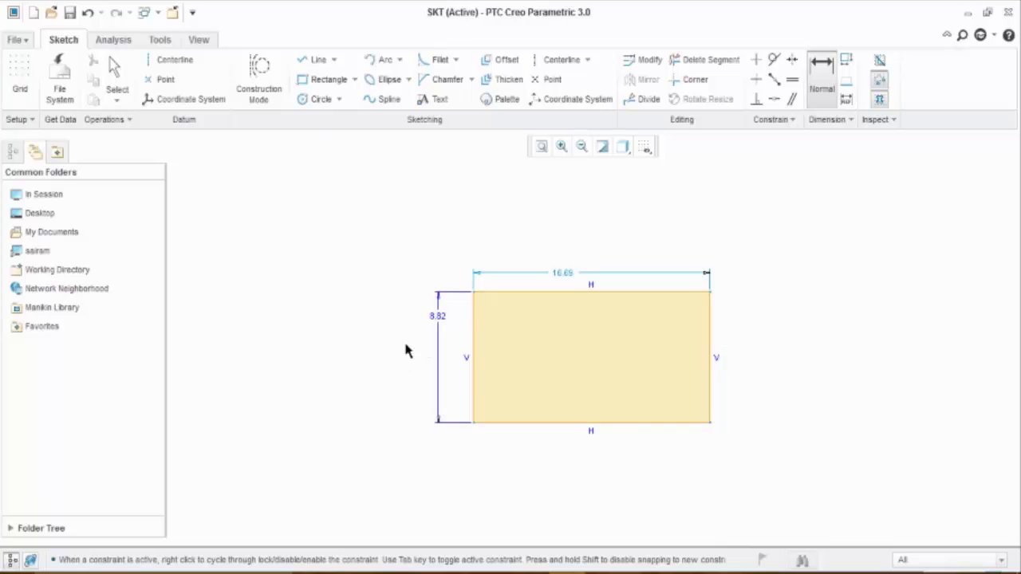
middle_click(801, 318)
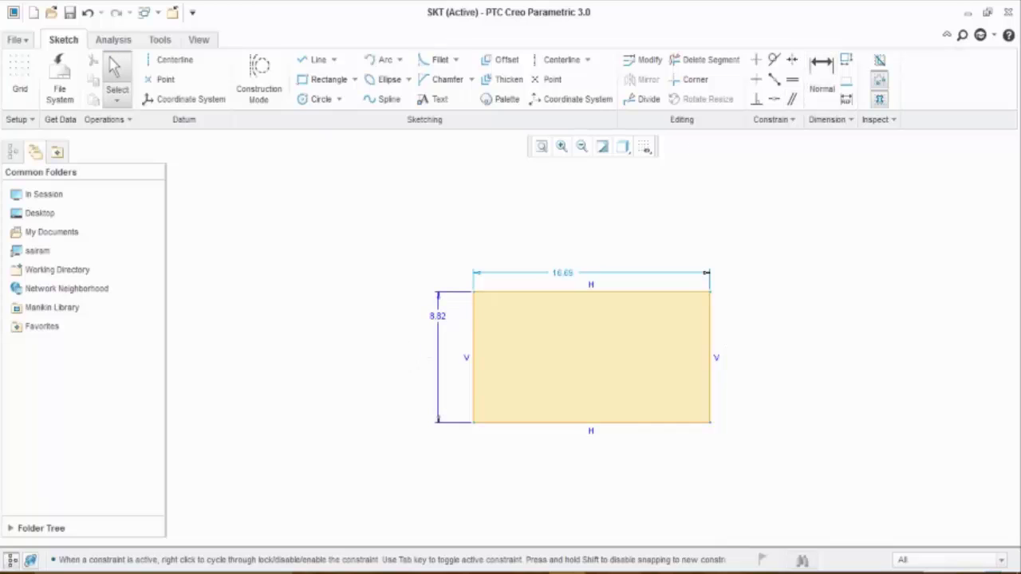
Step: Sketch two horizontally aligned circles inside the rectangle, about 4.41 in diameter on the right and 3.69 on the left
left_click(320, 98)
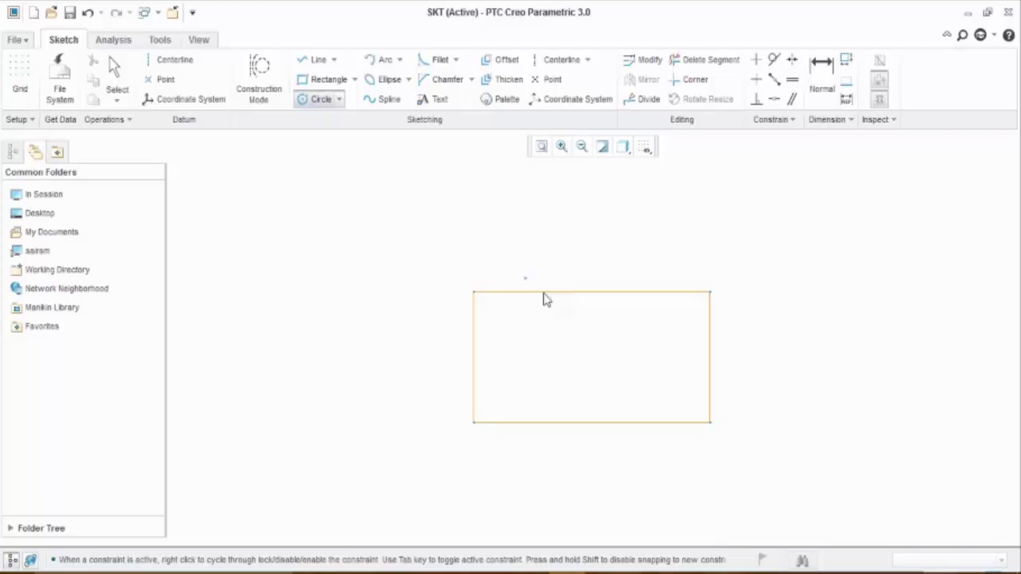
left_click(630, 354)
left_click(642, 328)
left_click(539, 354)
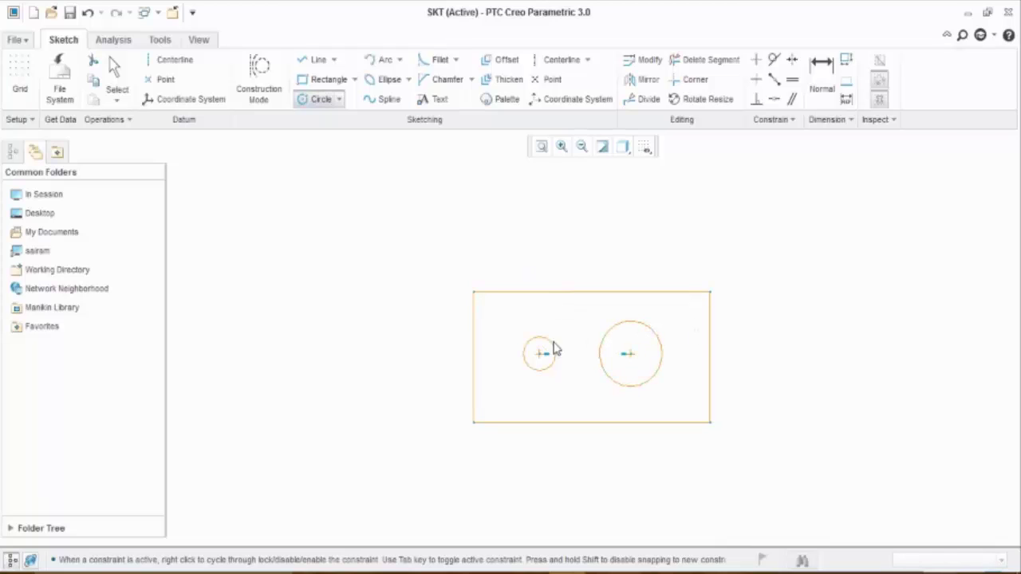
left_click(553, 336)
middle_click(564, 265)
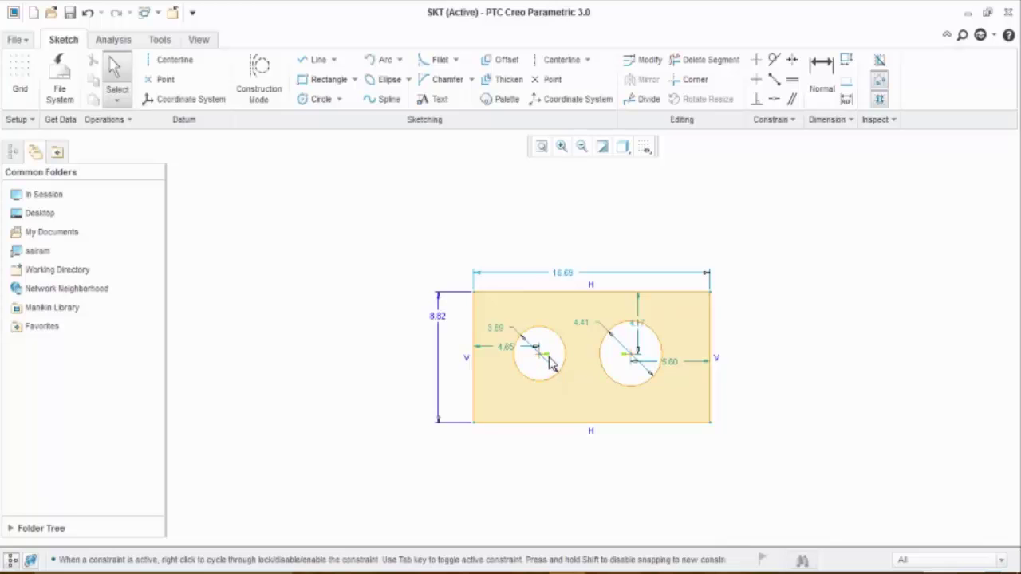
Step: Remove the horizontal alignment between the circle centres and move the smaller circle's centre to about 3.76 above the rectangle's bottom edge
mouse_move(557, 366)
middle_mouse_down("ctrl")
mouse_move(563, 301)
mouse_move(561, 493)
mouse_move(562, 414)
middle_mouse_up("ctrl")
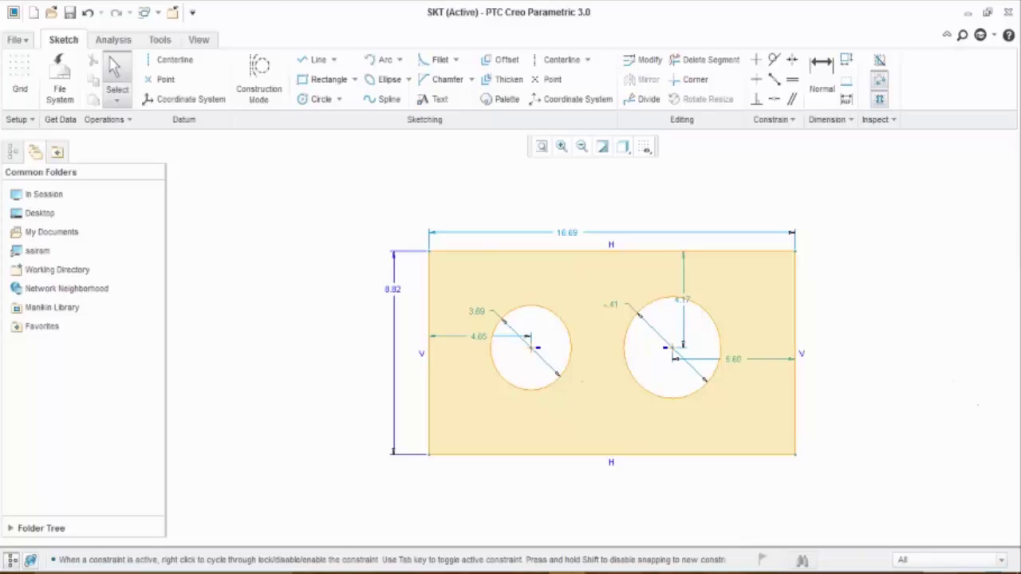
left_click(538, 355)
mouse_move(538, 355)
left_mouse_down()
mouse_move(576, 359)
mouse_move(513, 353)
mouse_move(554, 344)
mouse_move(533, 353)
mouse_move(530, 339)
mouse_move(529, 357)
mouse_move(530, 314)
mouse_move(531, 339)
left_mouse_up()
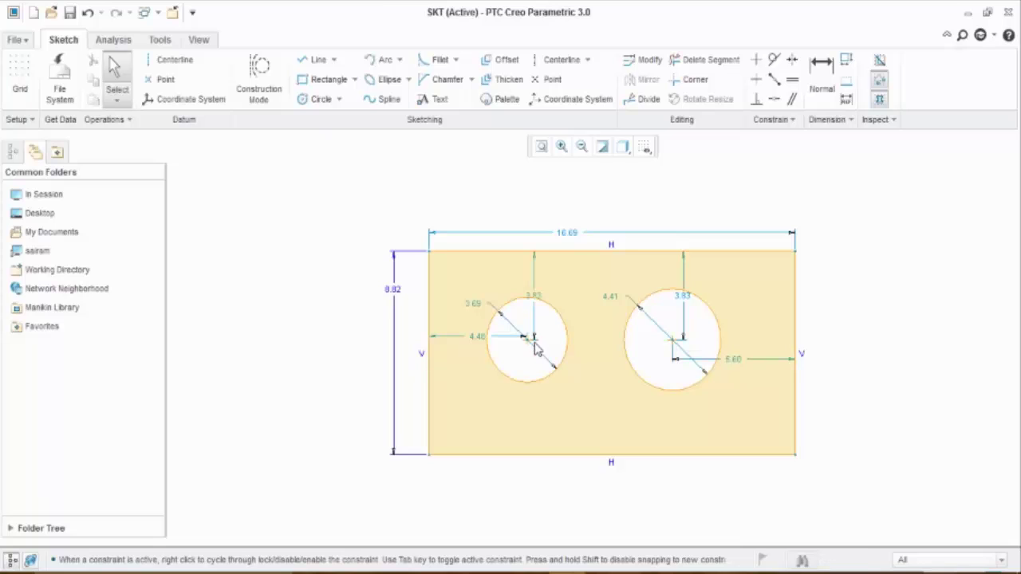
mouse_move(531, 346)
left_mouse_down()
mouse_move(526, 384)
mouse_move(531, 323)
mouse_move(529, 342)
mouse_move(524, 324)
mouse_move(510, 336)
left_mouse_up()
Step: Dimension the smaller circle's centre from the rectangle's top edge and set the distance to 5
left_click(822, 72)
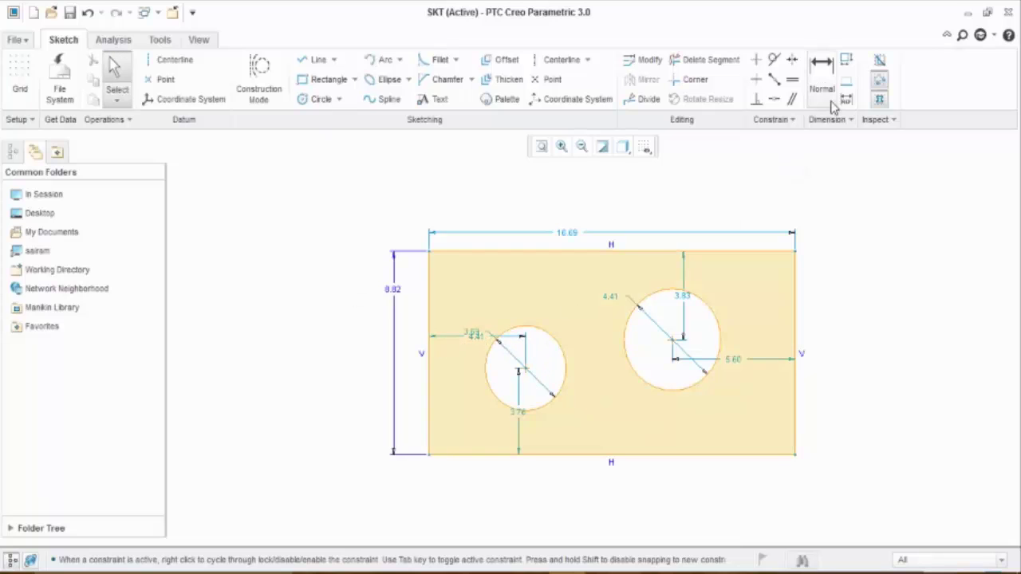
left_click(522, 370)
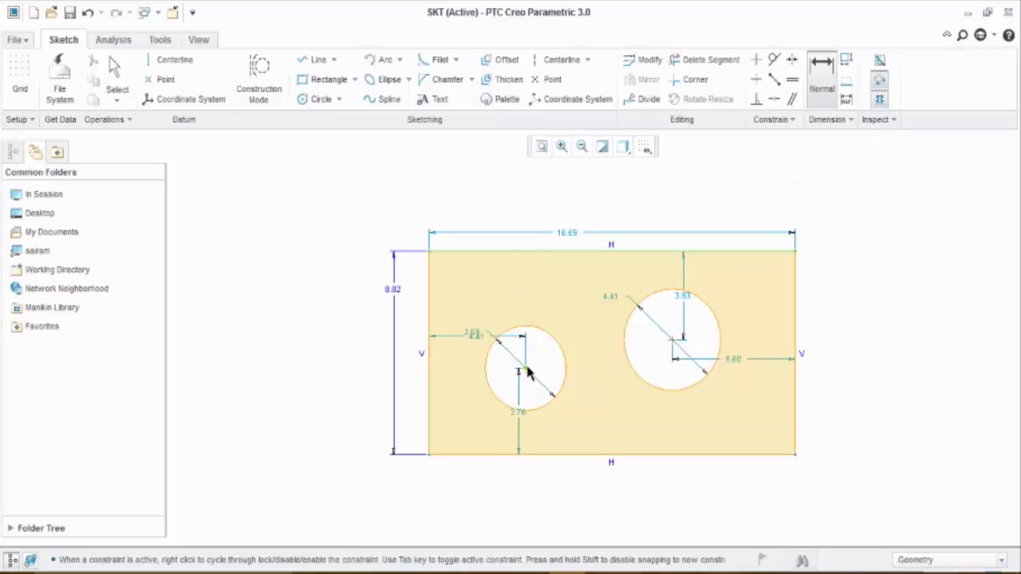
middle_click(535, 295)
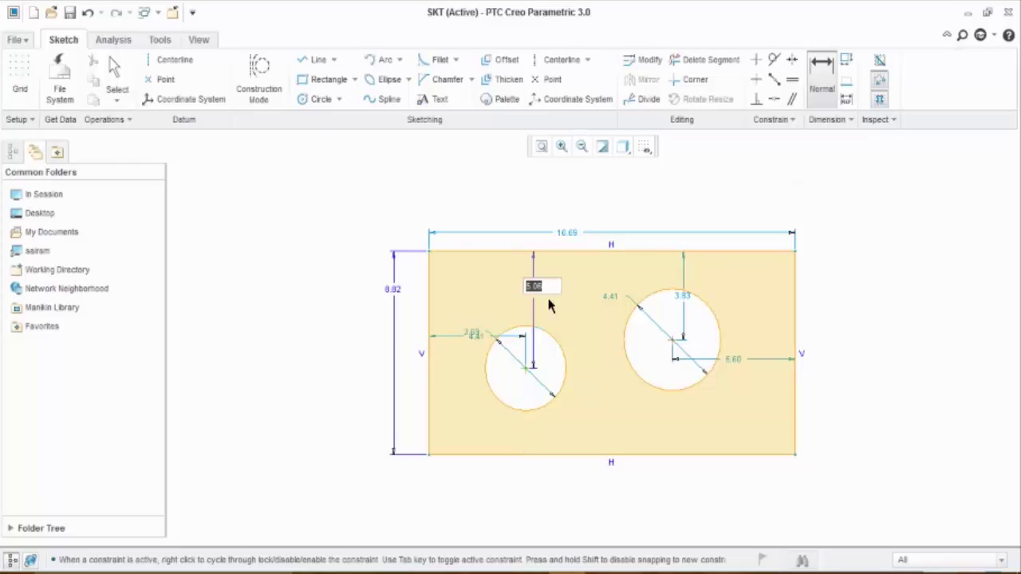
type("5")
key("Return")
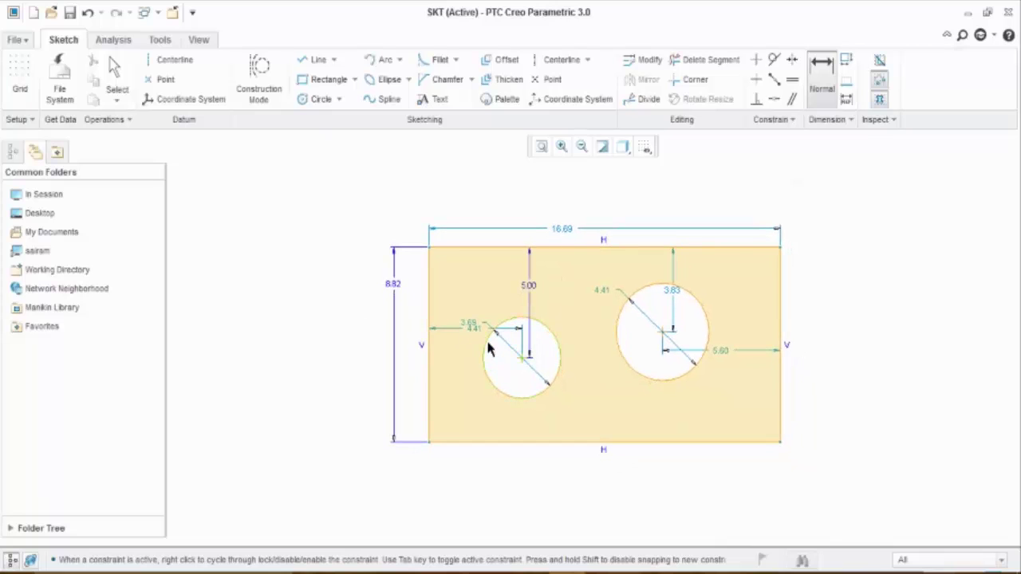
Step: Set the smaller circle's centre distance from the rectangle's left edge to 5
middle_click(503, 364)
mouse_move(501, 356)
middle_mouse_down("ctrl")
mouse_move(504, 289)
mouse_move(485, 469)
mouse_move(457, 316)
middle_mouse_up("ctrl")
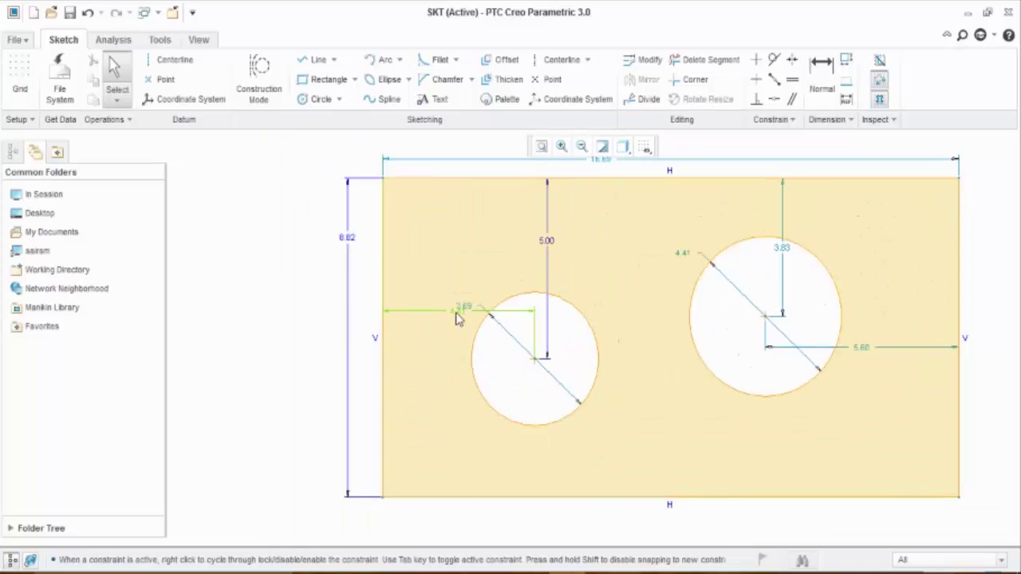
double_click(458, 307)
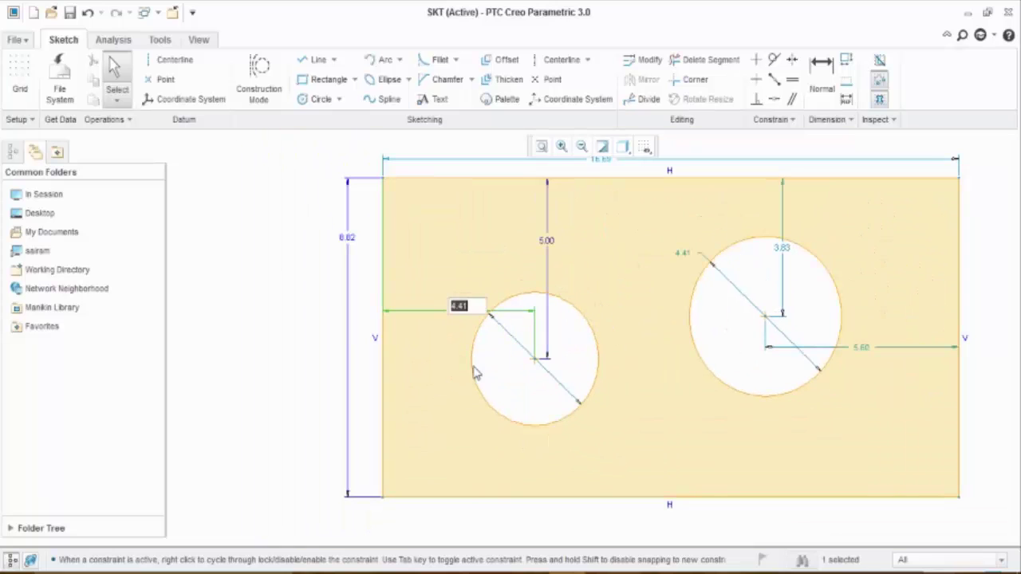
type("5")
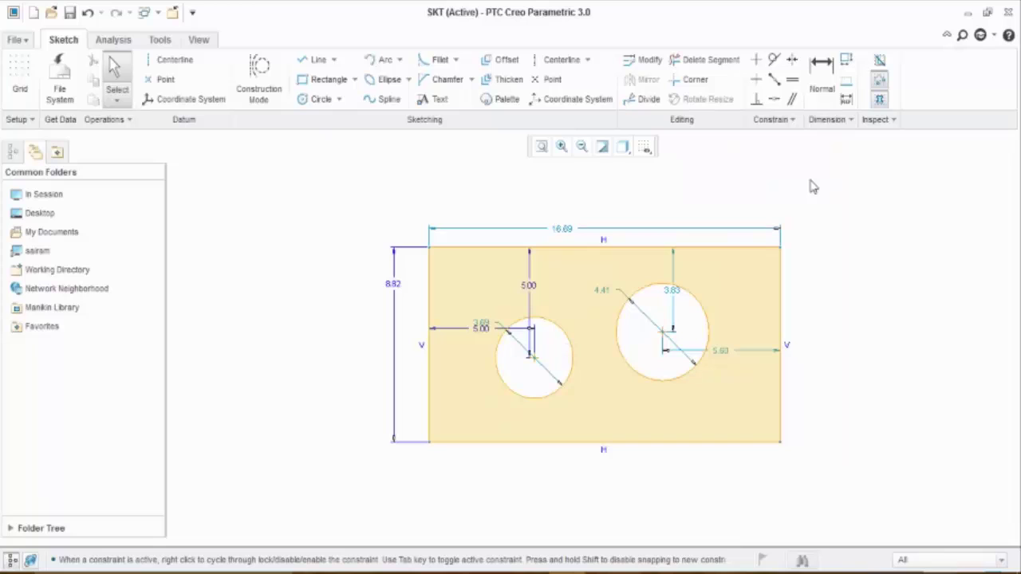
Step: Dimension the slanted distance between the two circle centres and set it to 5
left_click(821, 74)
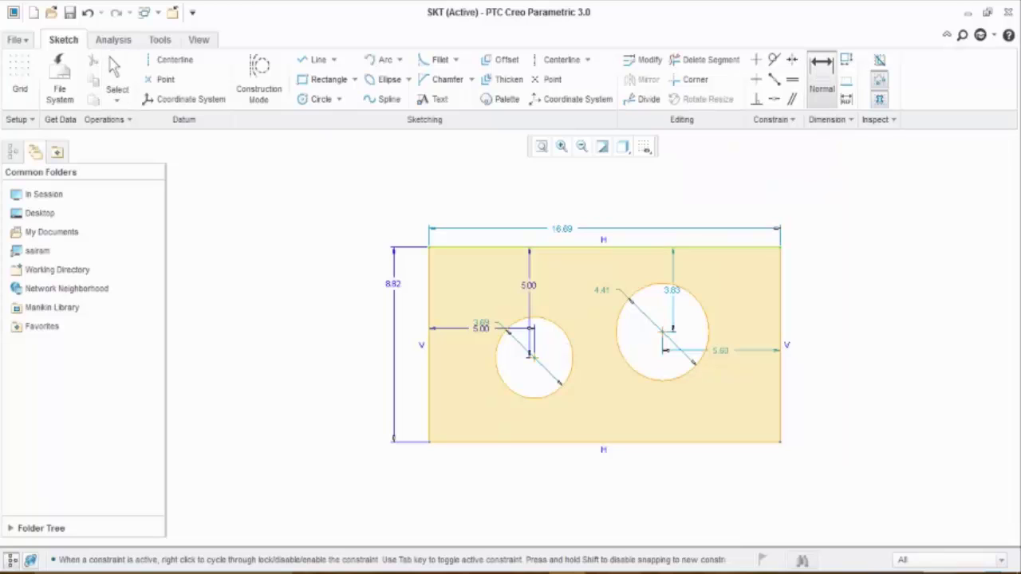
left_click(663, 333)
left_click(534, 358)
middle_click(604, 362)
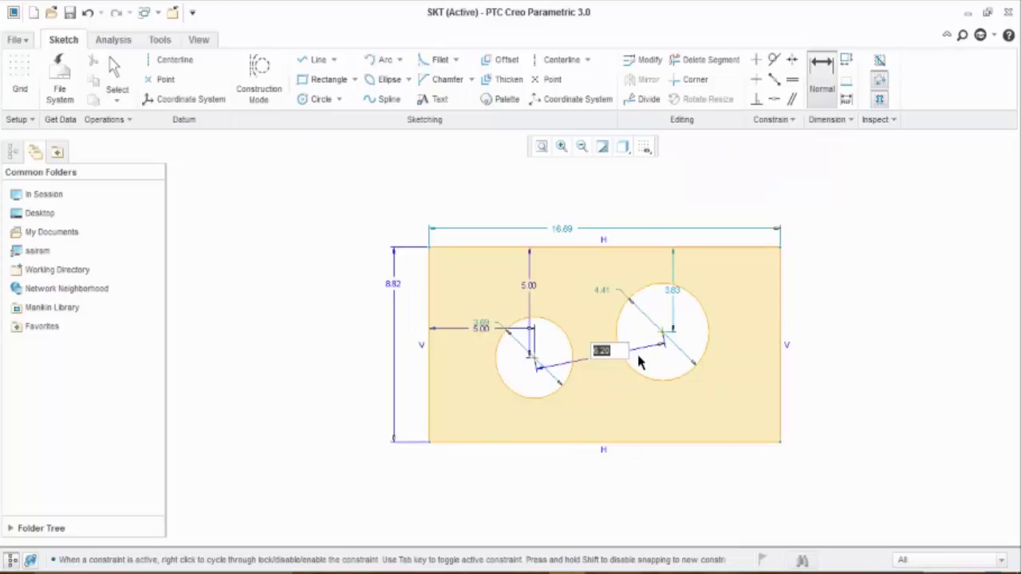
type("5")
key("Return")
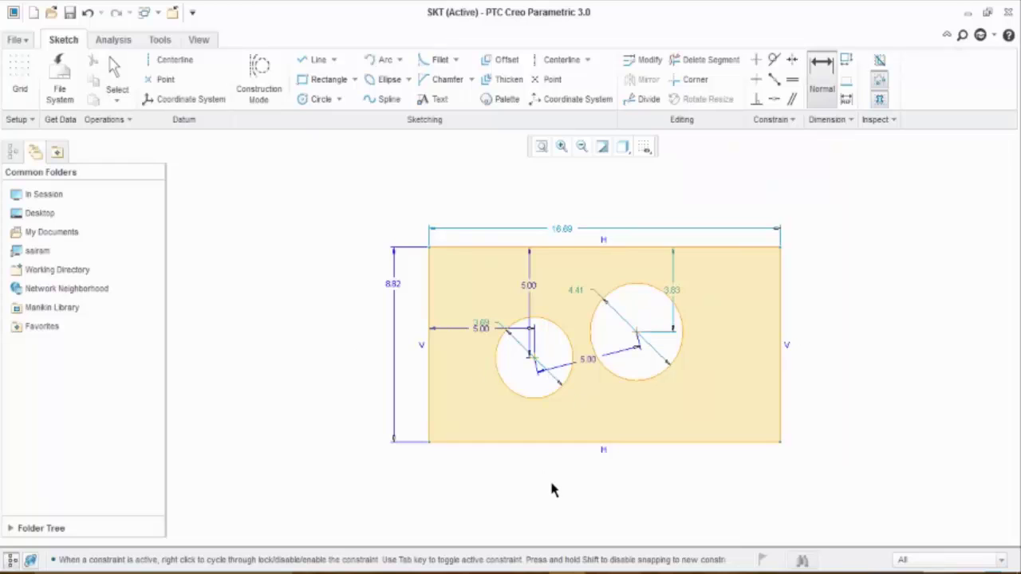
middle_click(834, 270)
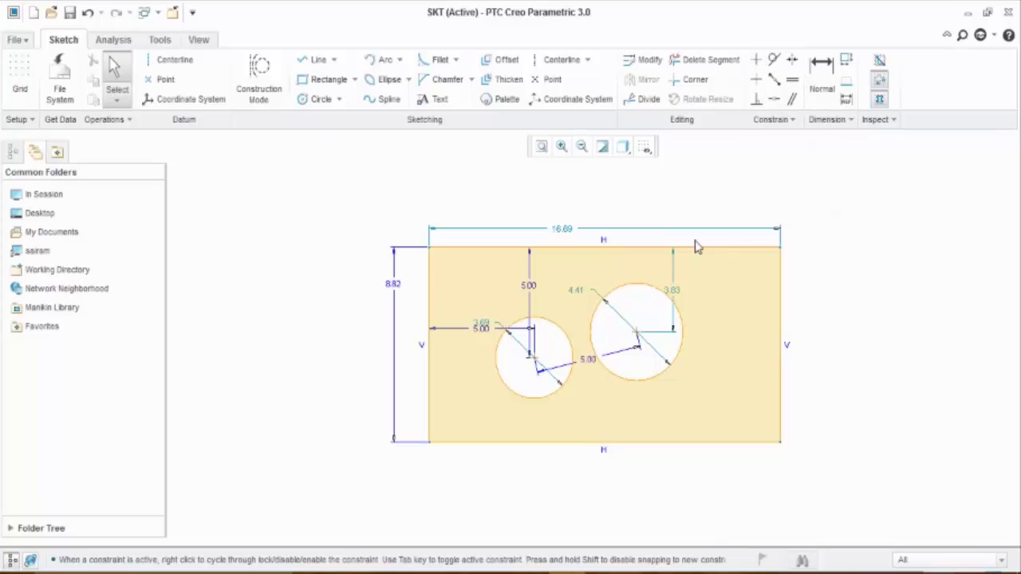
Step: Sketch an inclined line right of the rectangle and move its upper endpoint to about 1.76 above the top edge, at about 26.67 degrees
left_click(296, 62)
left_click(822, 332)
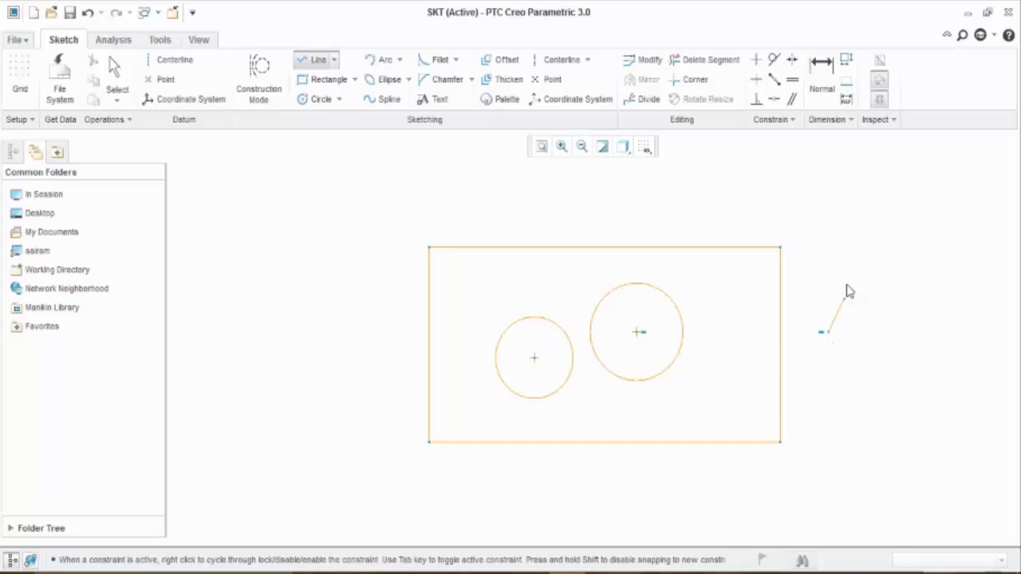
left_click(861, 236)
middle_click(887, 250)
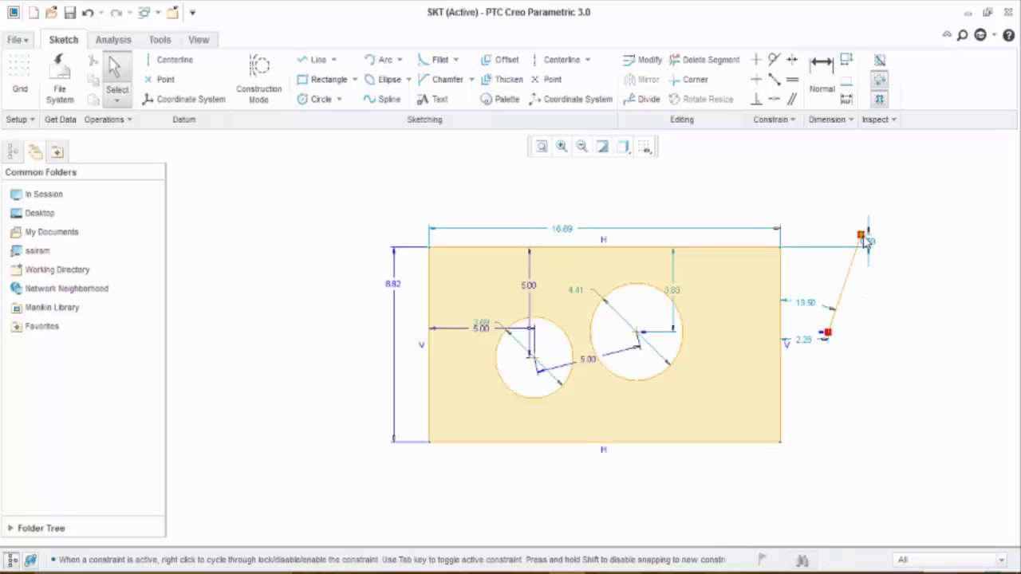
mouse_move(863, 237)
left_mouse_down()
mouse_move(951, 305)
mouse_move(887, 209)
left_mouse_up()
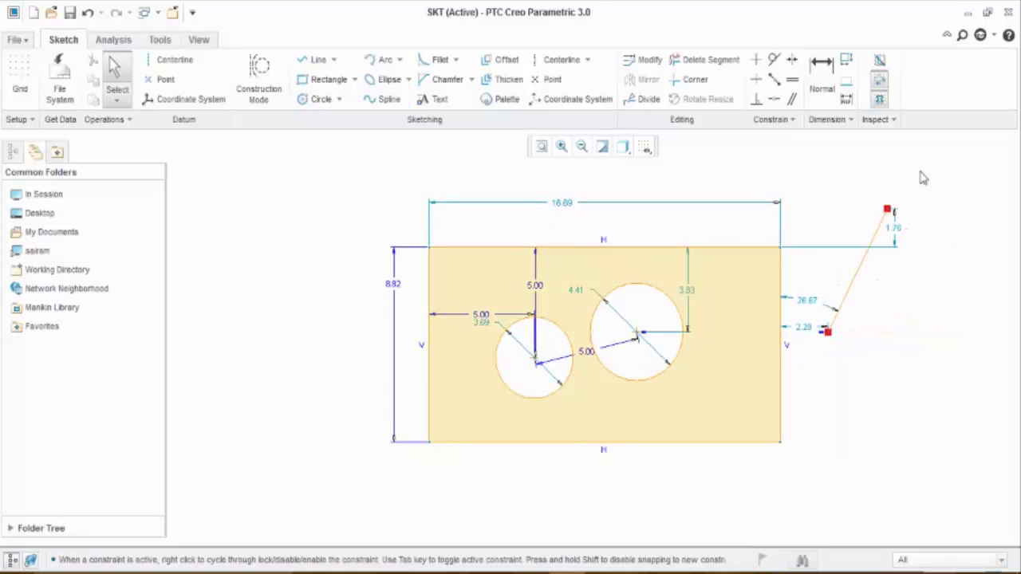
Step: Apply a vertical constraint to the inclined line beside the rectangle
left_click(762, 63)
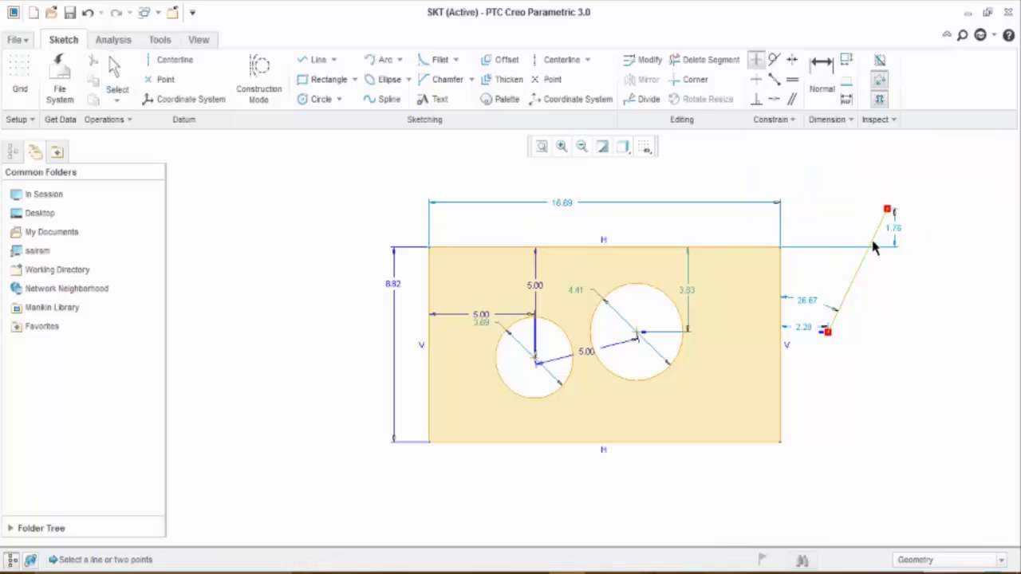
left_click(873, 244)
middle_click(897, 292)
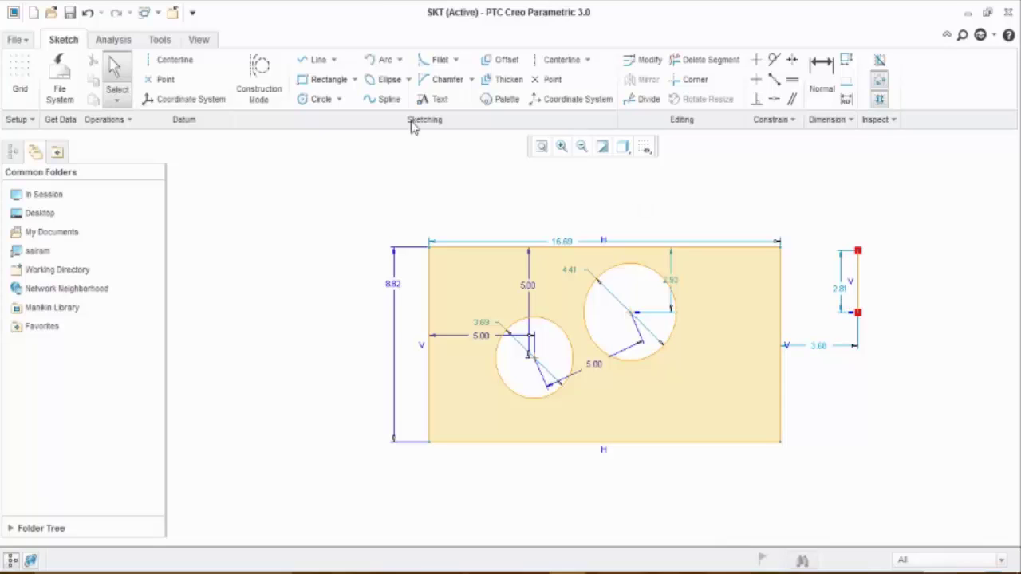
Step: Sketch a second inclined line right of the vertical one, its lower endpoint about 1.76 above the rectangle's bottom edge level
left_click(302, 64)
left_click(897, 403)
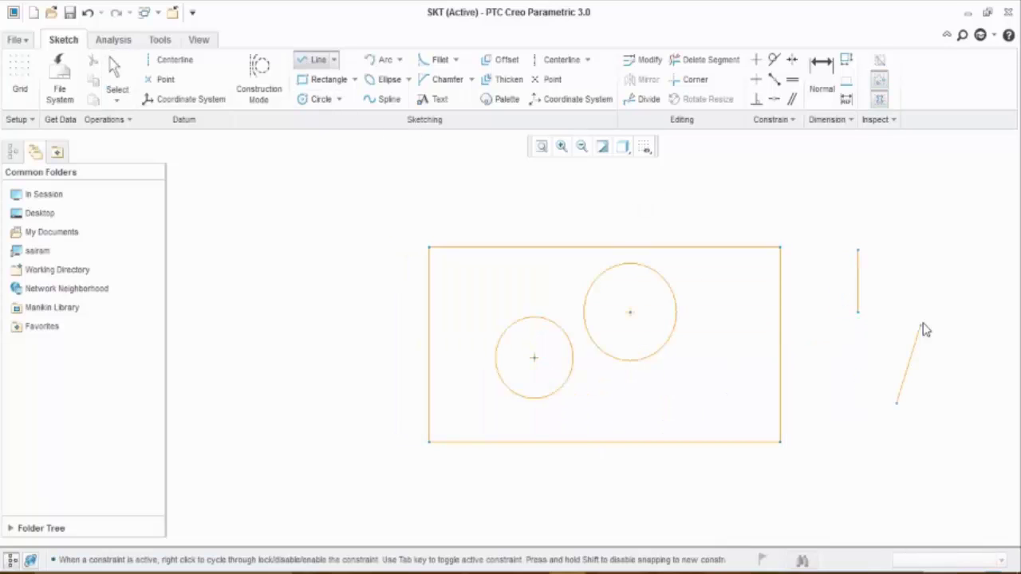
left_click(926, 317)
middle_click(948, 325)
middle_click(948, 325)
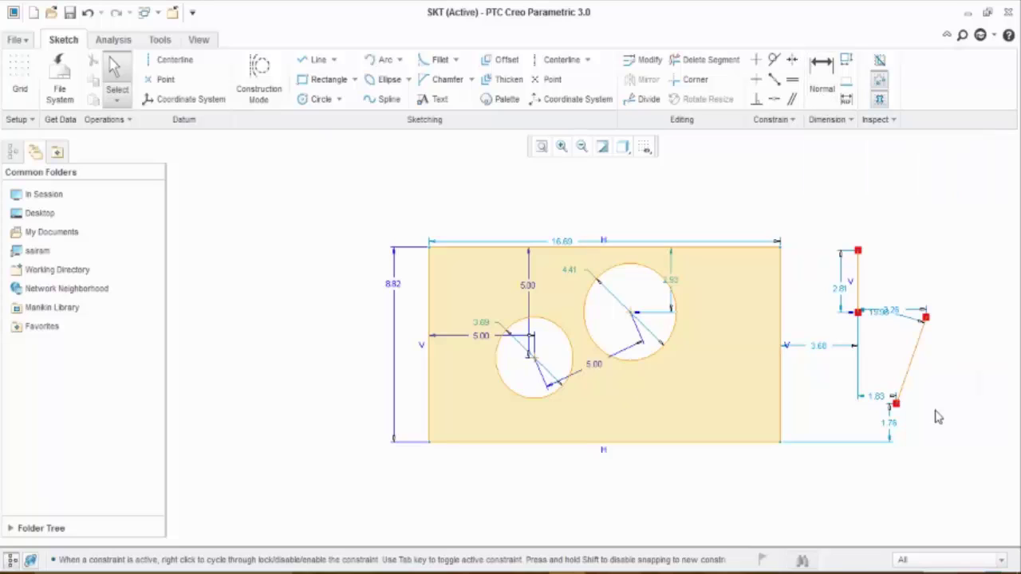
Step: Set the vertical distance from the second line's lower endpoint to the rectangle's bottom edge to 2
left_click(891, 432)
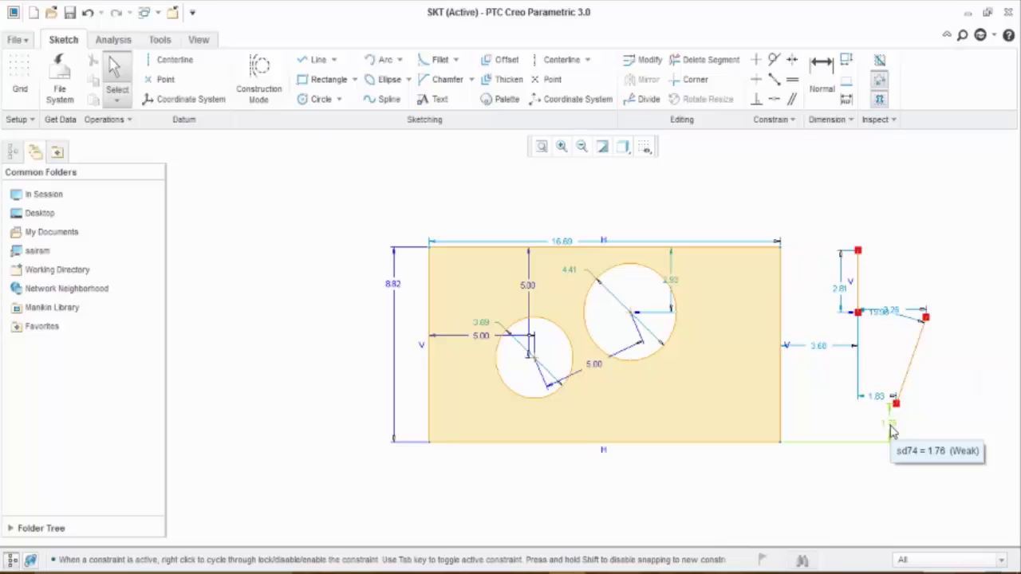
double_click(892, 430)
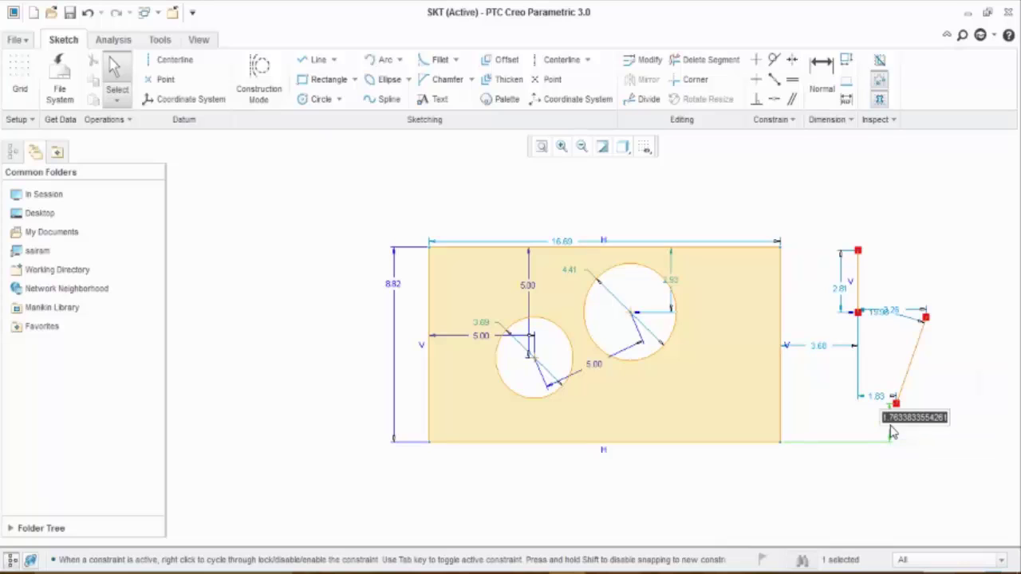
type("2")
key("Return")
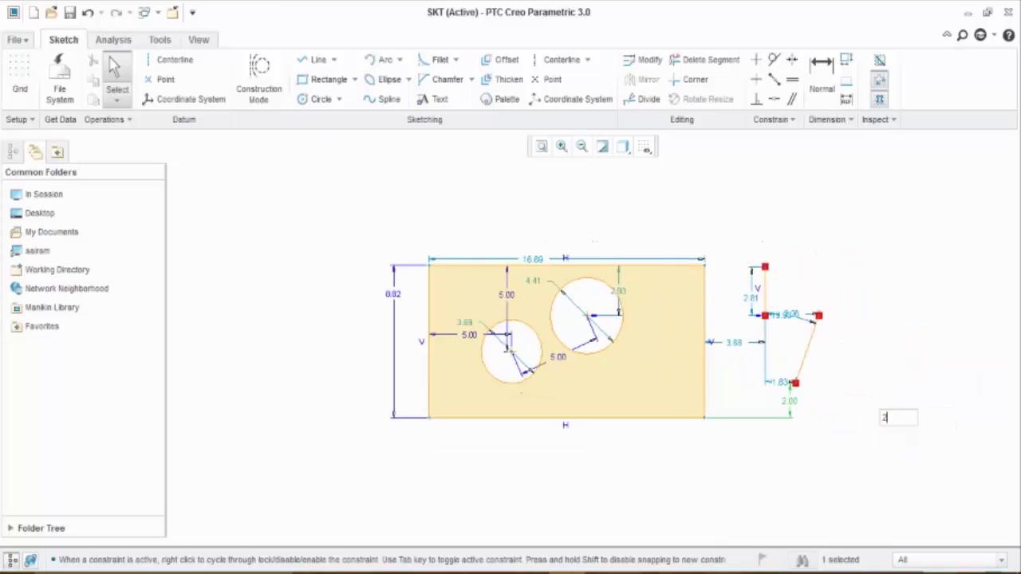
left_click(885, 431)
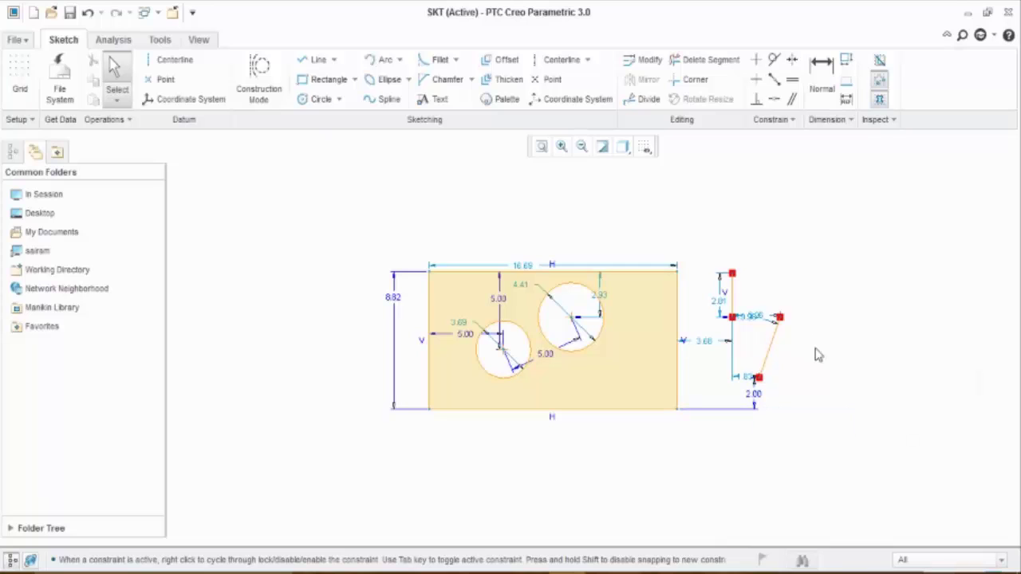
Step: Apply a parallel constraint between the vertical line and the inclined line beside the rectangle
left_click(792, 101)
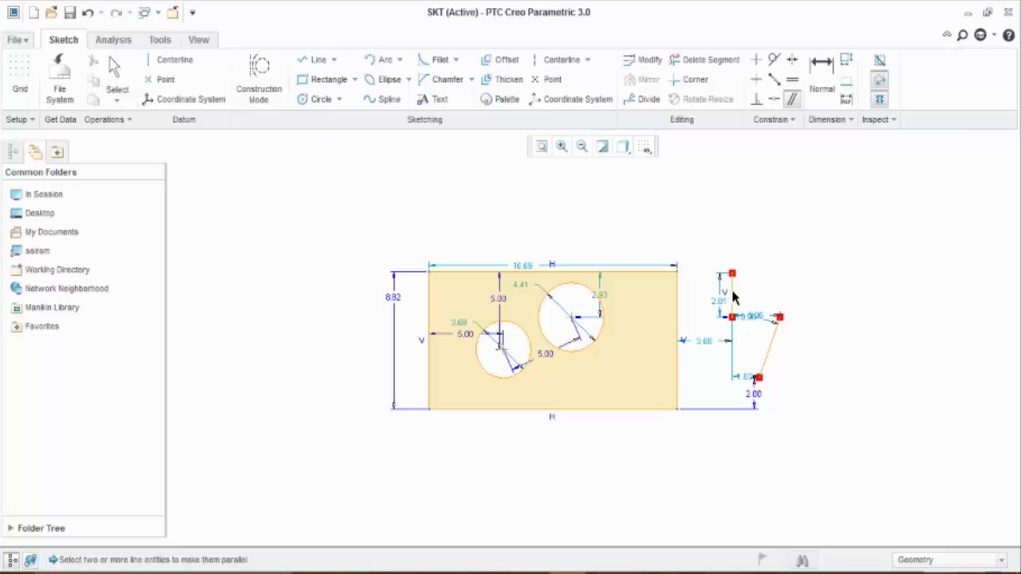
left_click(732, 292)
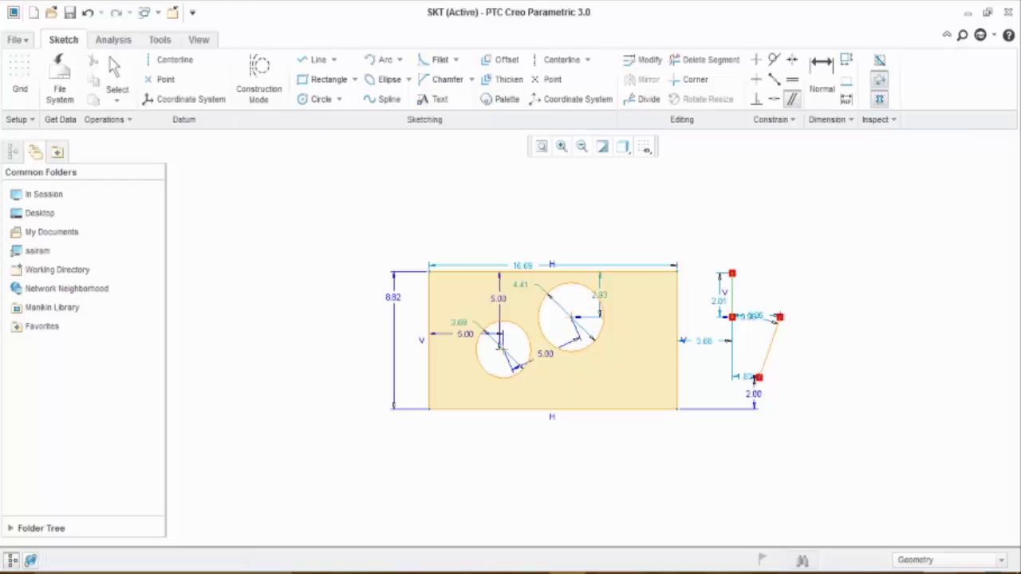
left_click(773, 349)
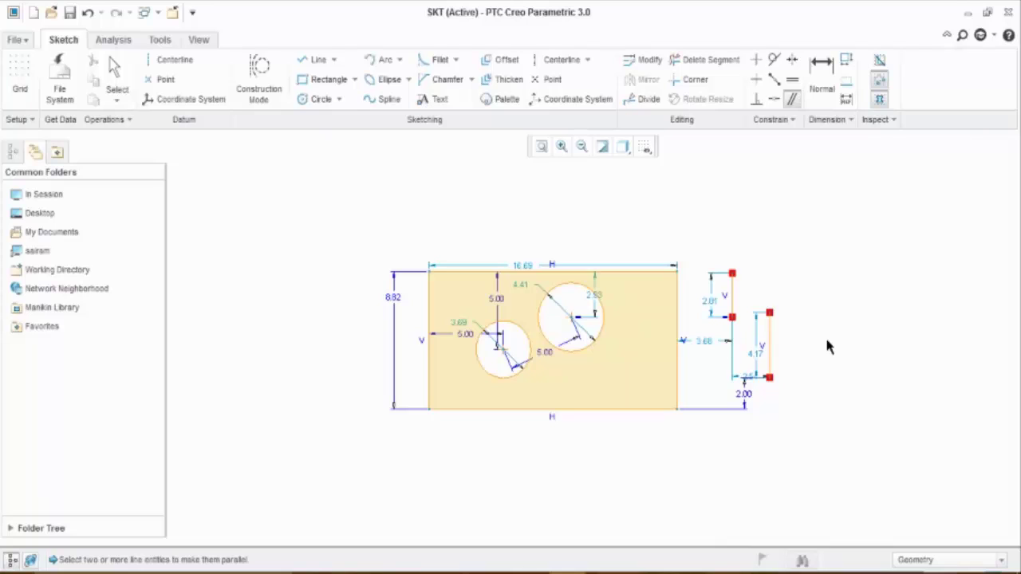
left_click(771, 342)
left_click(733, 294)
Step: Sketch an inclined line from the rectangle's upper-left corner up and to the right, rising about 5.4 above the top edge
left_click(327, 61)
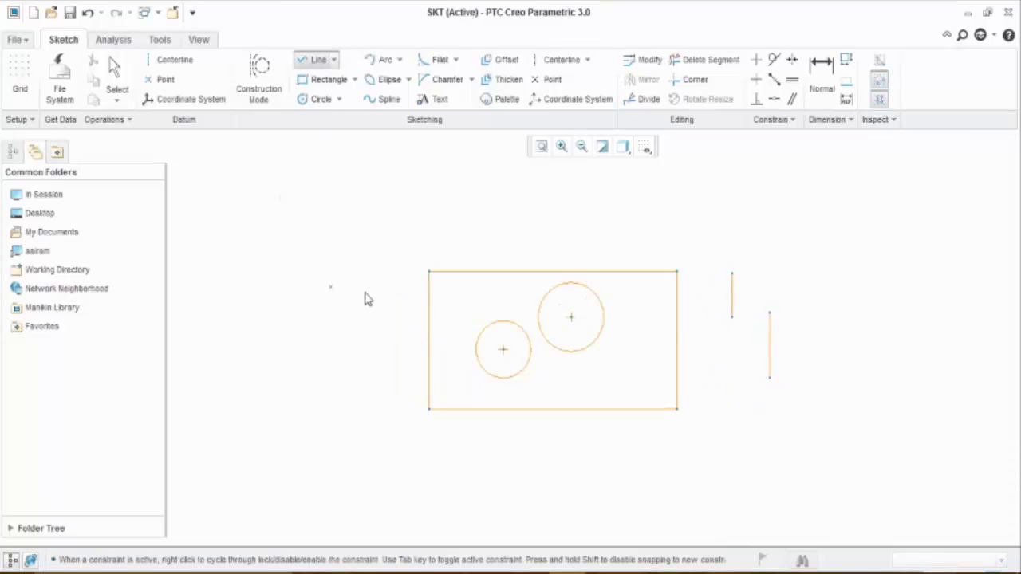
left_click(430, 273)
left_click(517, 188)
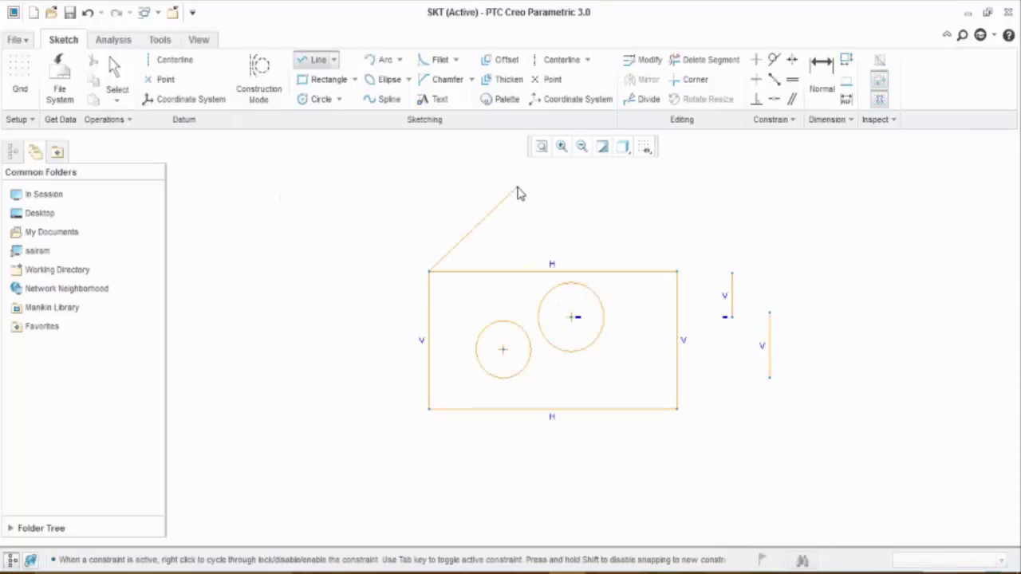
middle_click(570, 207)
middle_click(572, 209)
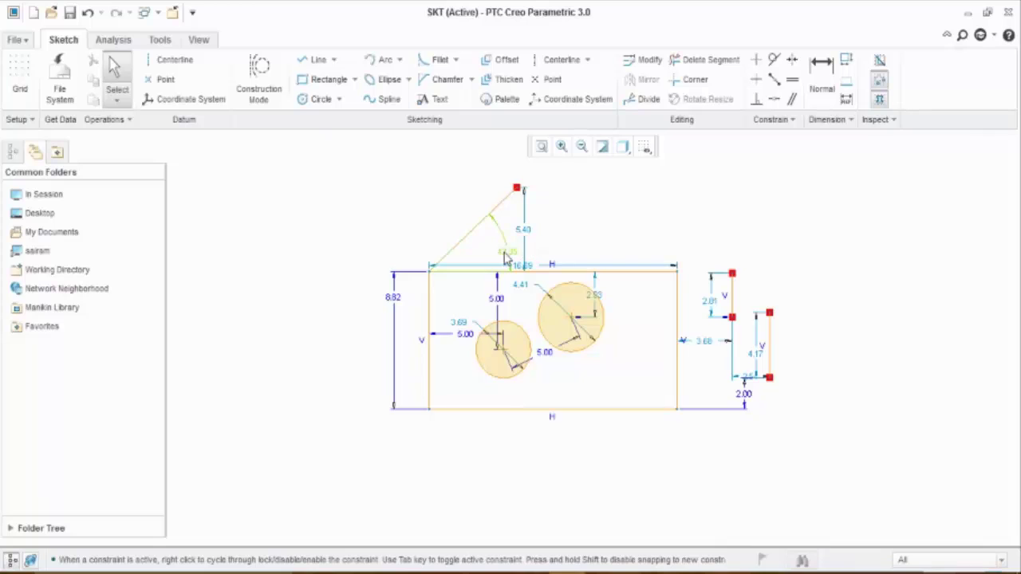
Step: Set the inclined line's angle to the rectangle's top edge to 45 degrees and its vertical height to 5
type("45")
key("Return")
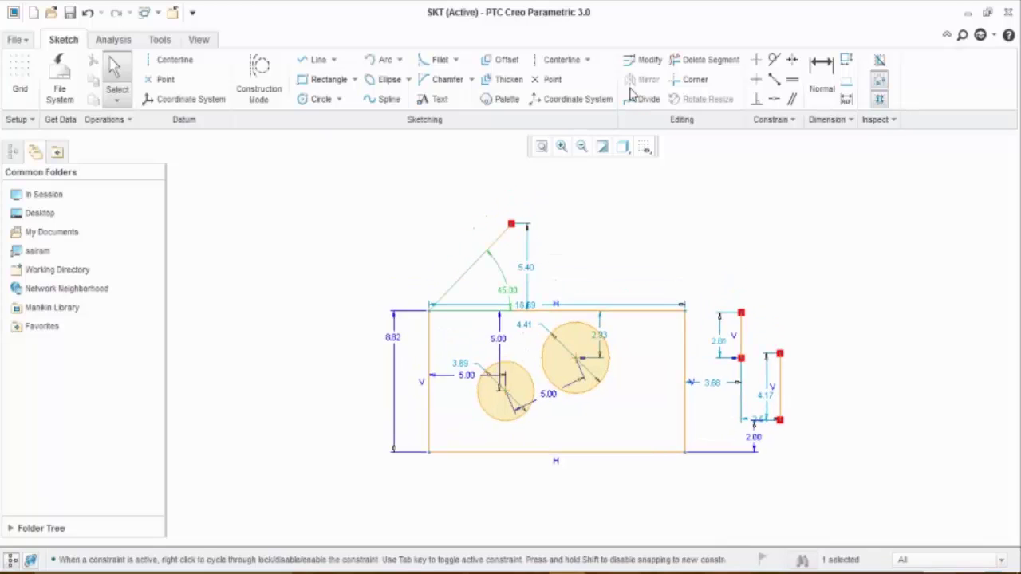
double_click(527, 268)
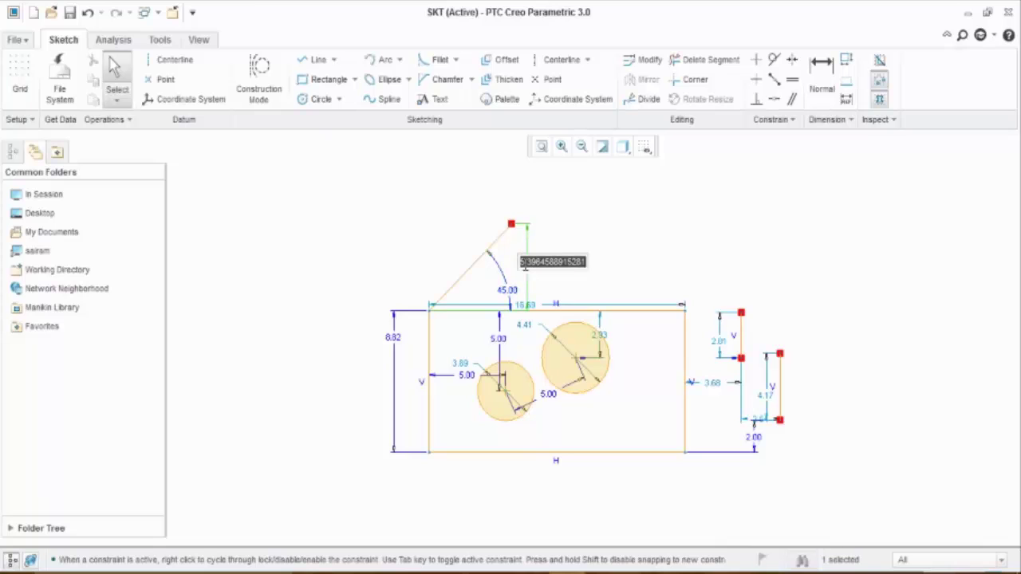
type("5")
key("Return")
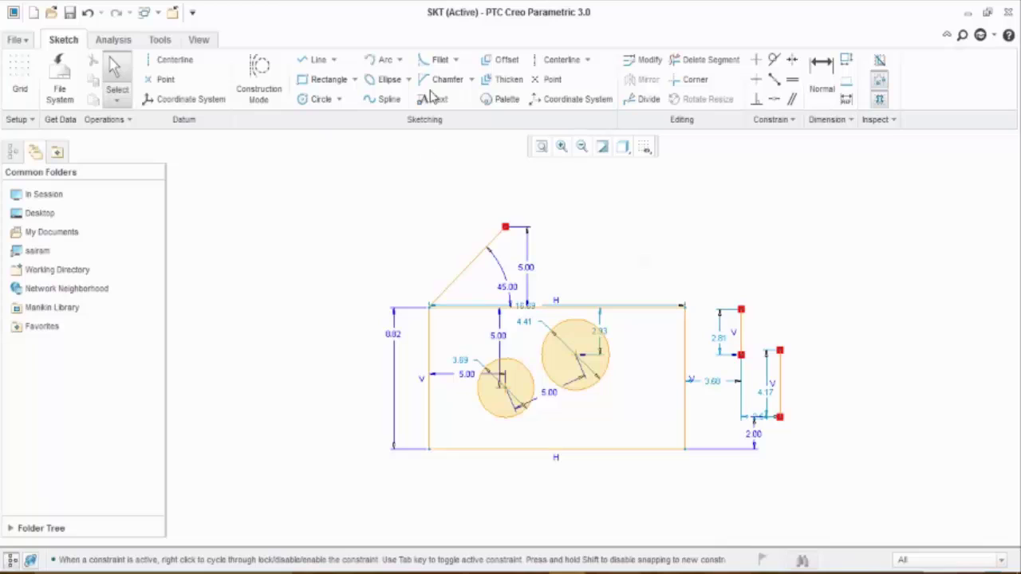
Step: Sketch a separate steep line left of the 45-degree line, at about 75 degrees, its lower endpoint about 6.8 left of the rectangle
left_click(307, 61)
left_click(324, 290)
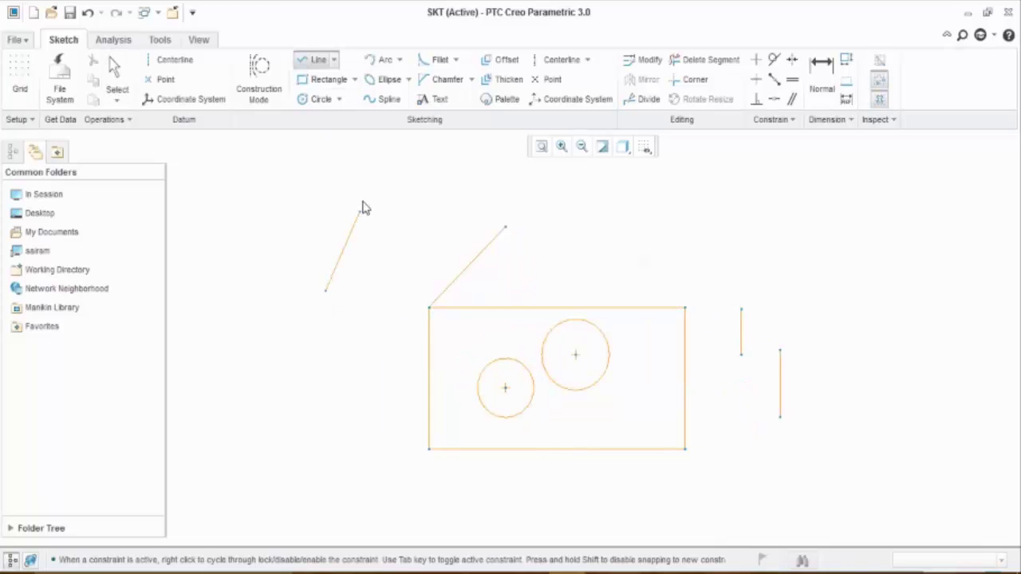
middle_click(357, 186)
middle_click(353, 181)
left_click(393, 233)
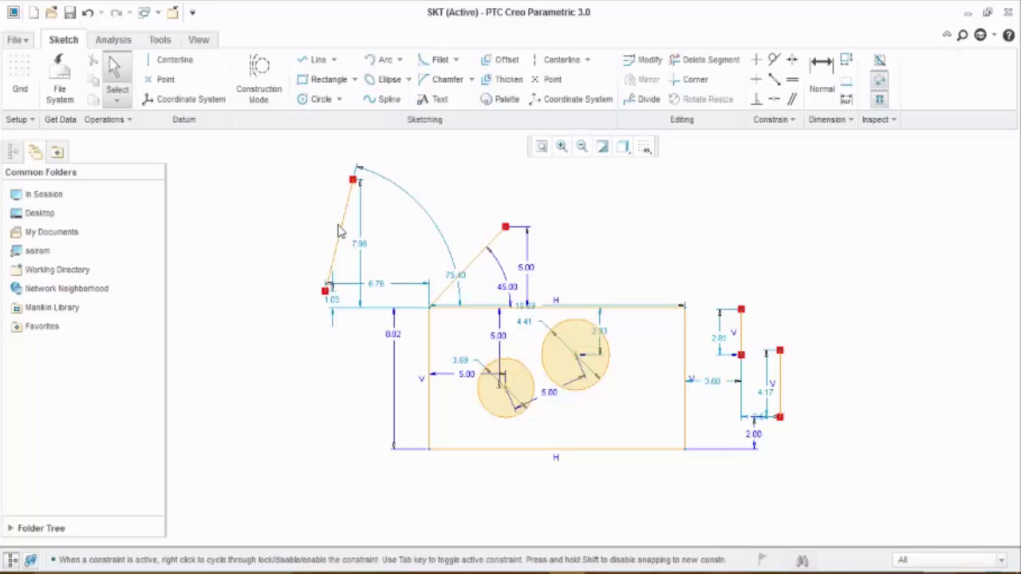
Step: Apply a parallel constraint between the 45-degree line and the steep line to its left
left_click(480, 257)
left_click(329, 286)
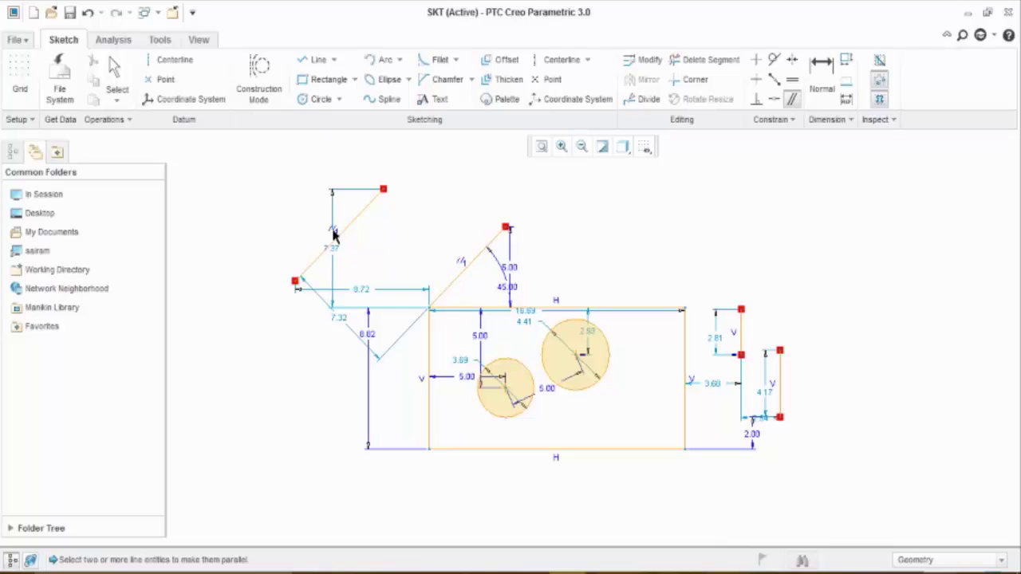
middle_click(405, 235)
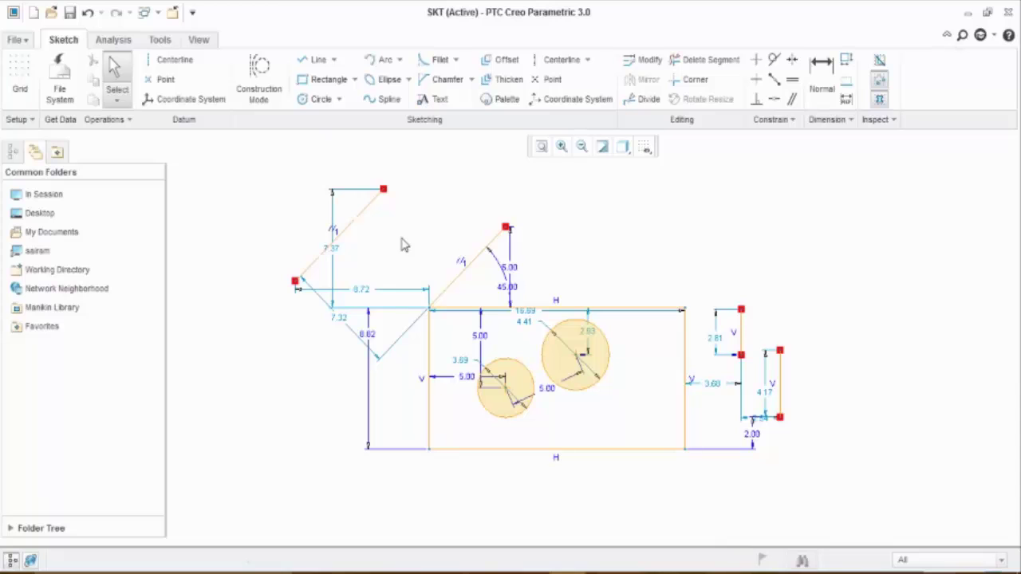
Step: Set the perpendicular distance between the two parallel inclined lines to 5
left_click(340, 323)
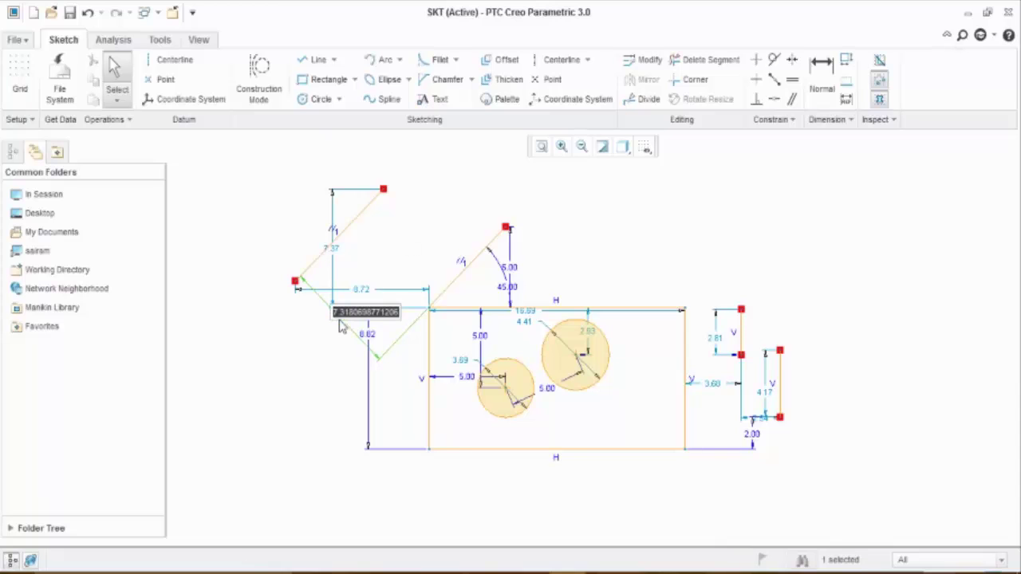
type("5")
key("Return")
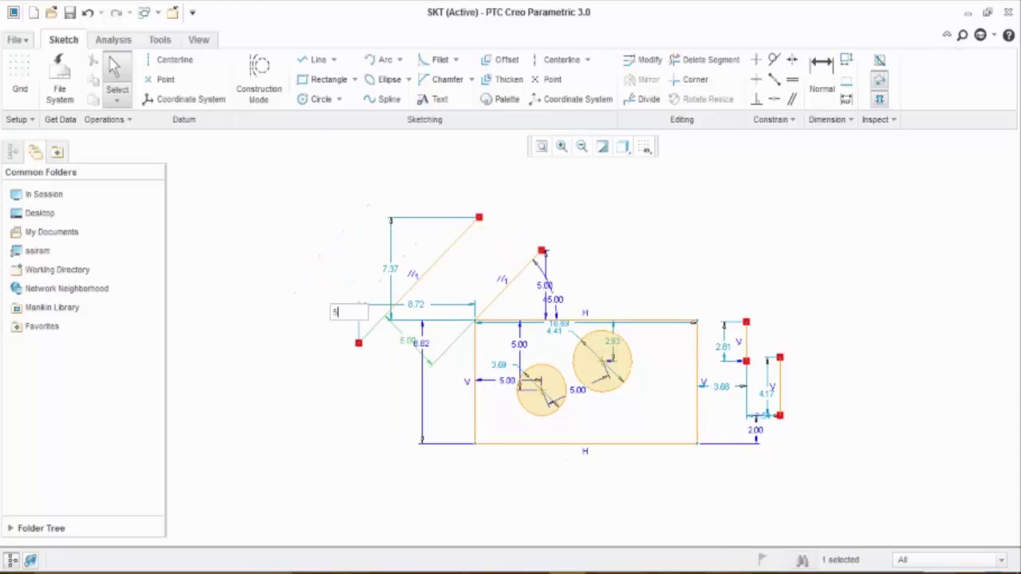
left_click(360, 325)
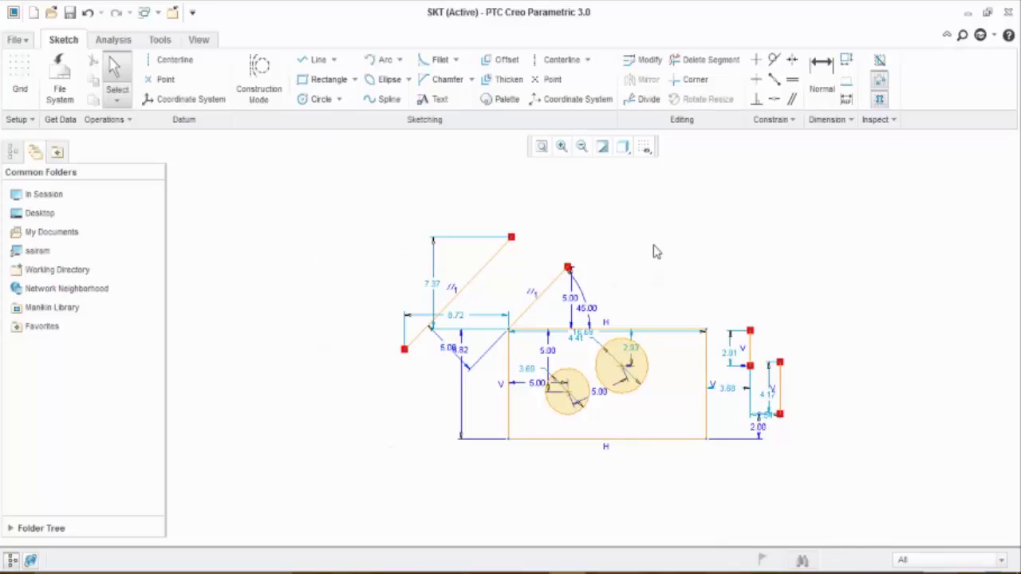
Step: Dimension the length of the inclined line at the rectangle's corner, deleting its conflicting 5.00 height dimension
left_click(812, 89)
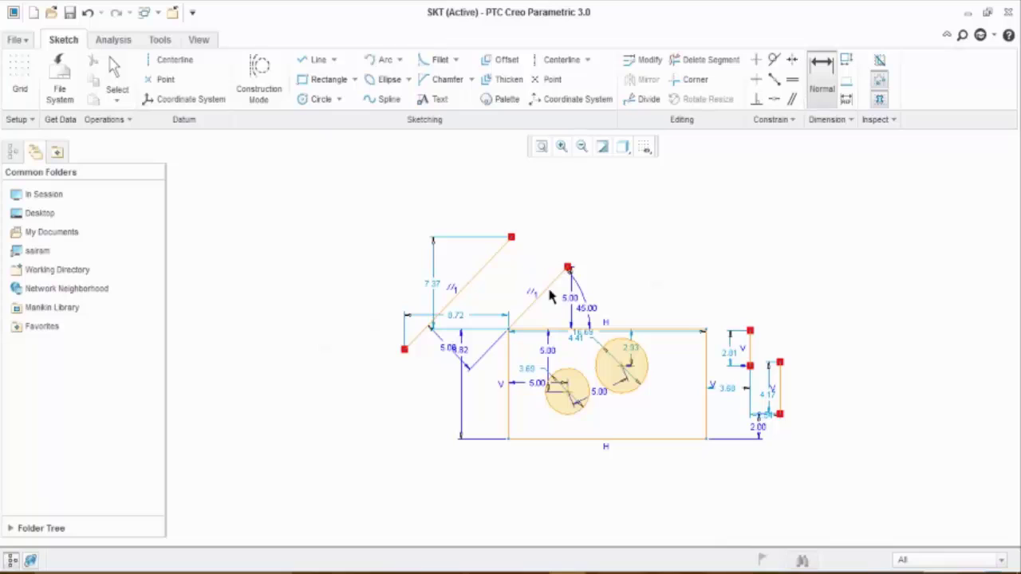
middle_click(515, 292)
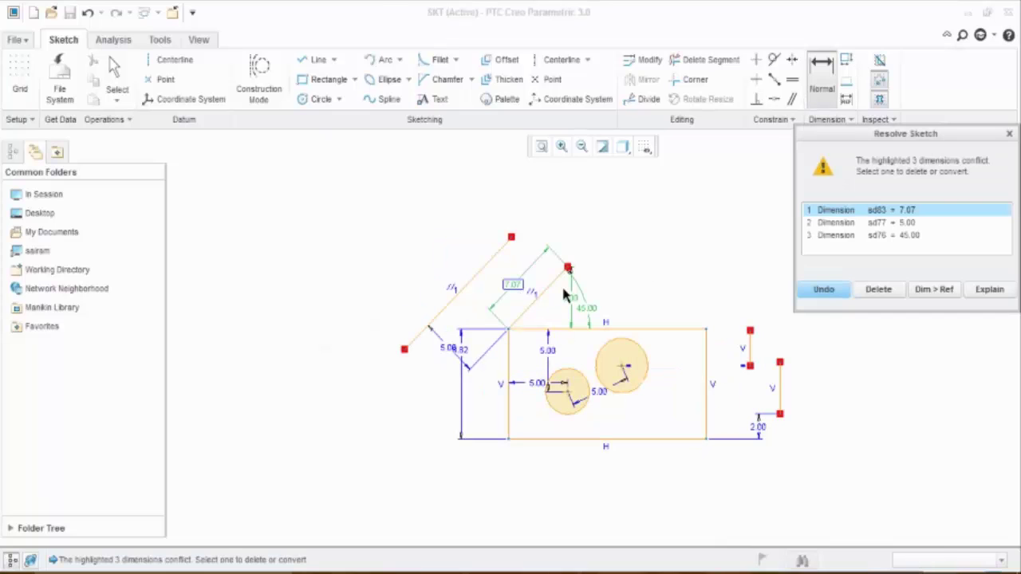
left_click(887, 223)
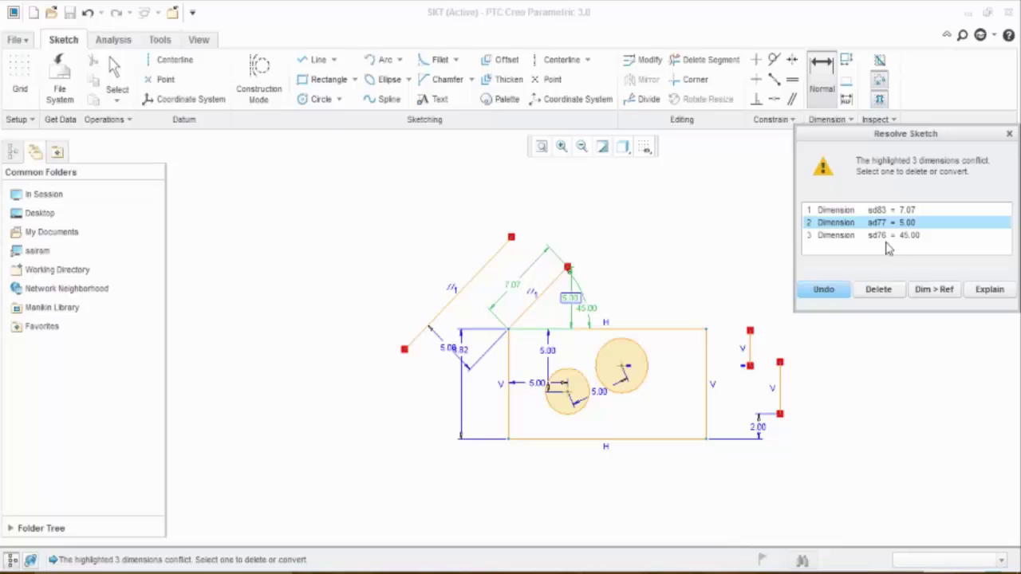
left_click(878, 289)
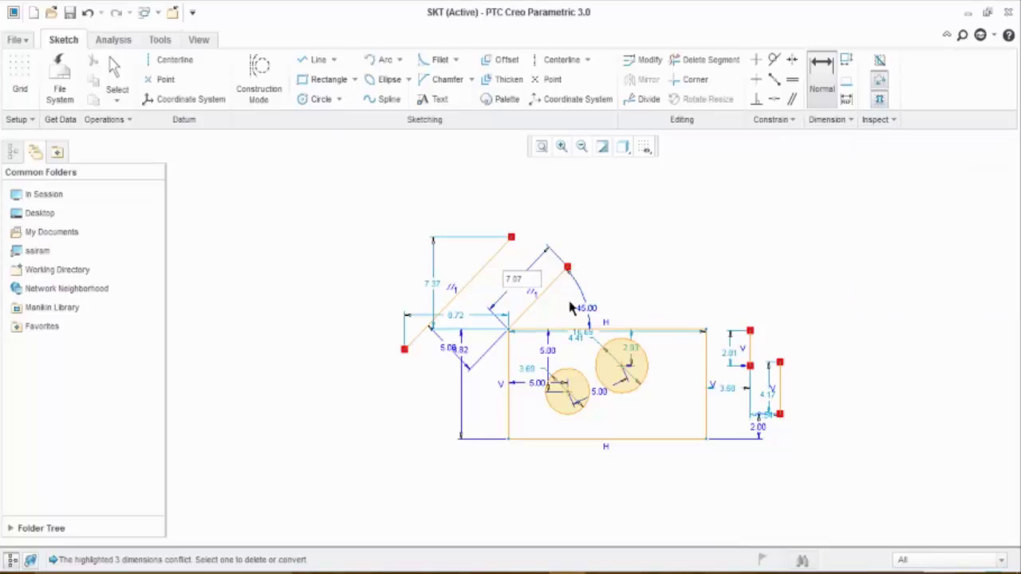
Step: Set the length of the inclined line at the rectangle's corner to 10
double_click(524, 279)
type("10")
key("Return")
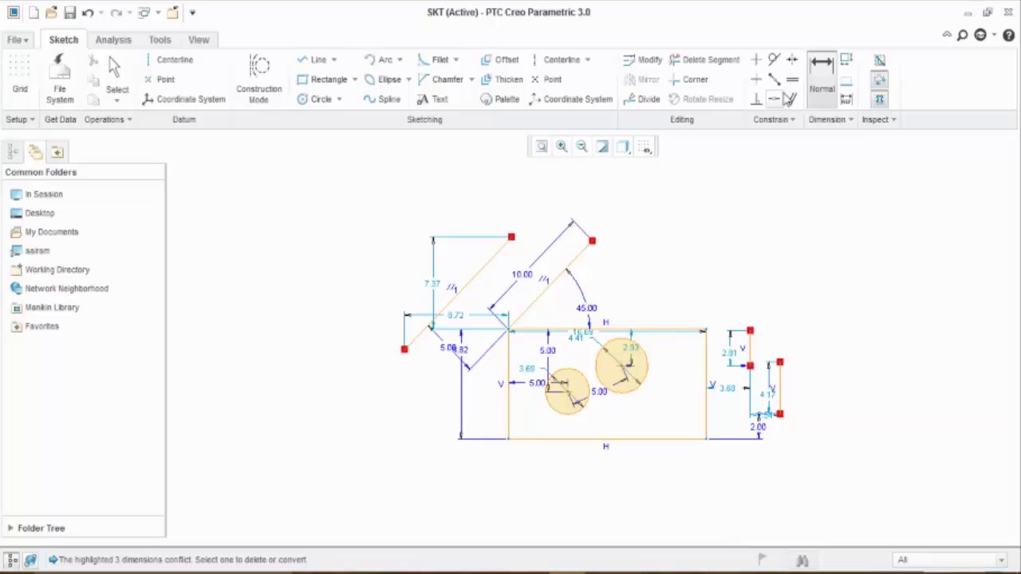
key("Escape")
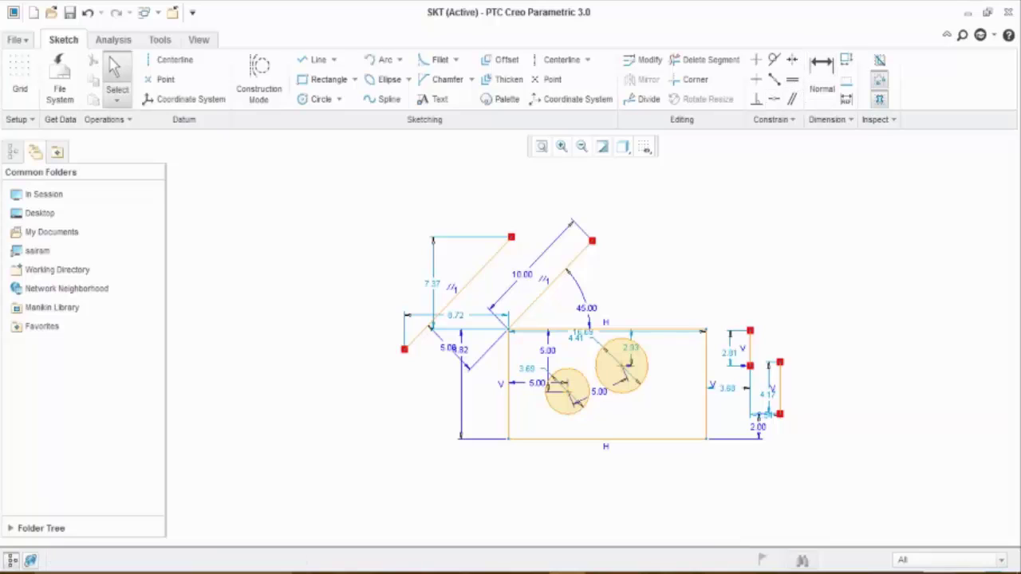
Step: Apply an equal-length constraint between the two parallel inclined lines
left_click(794, 80)
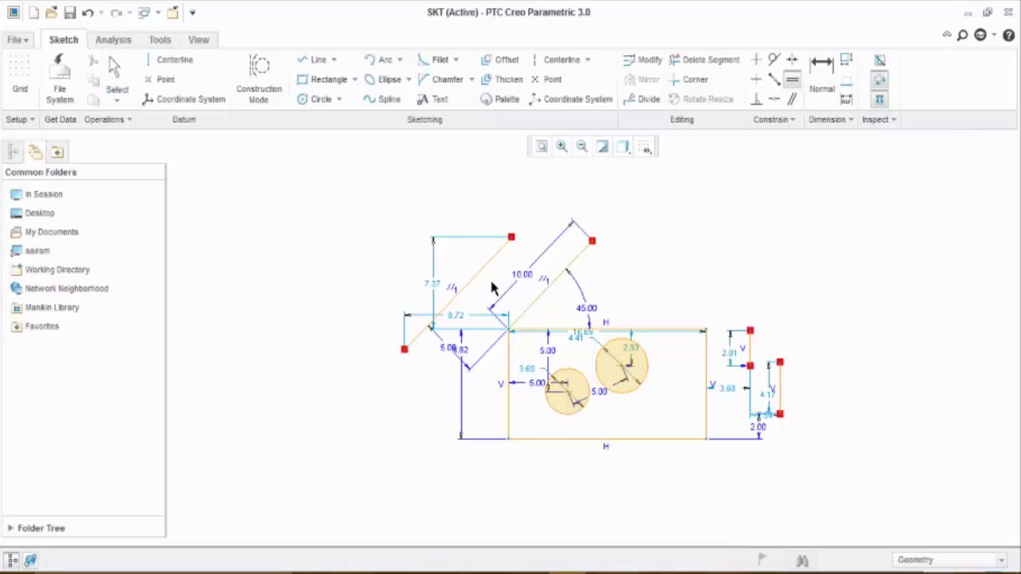
left_click(476, 275)
middle_click(647, 267)
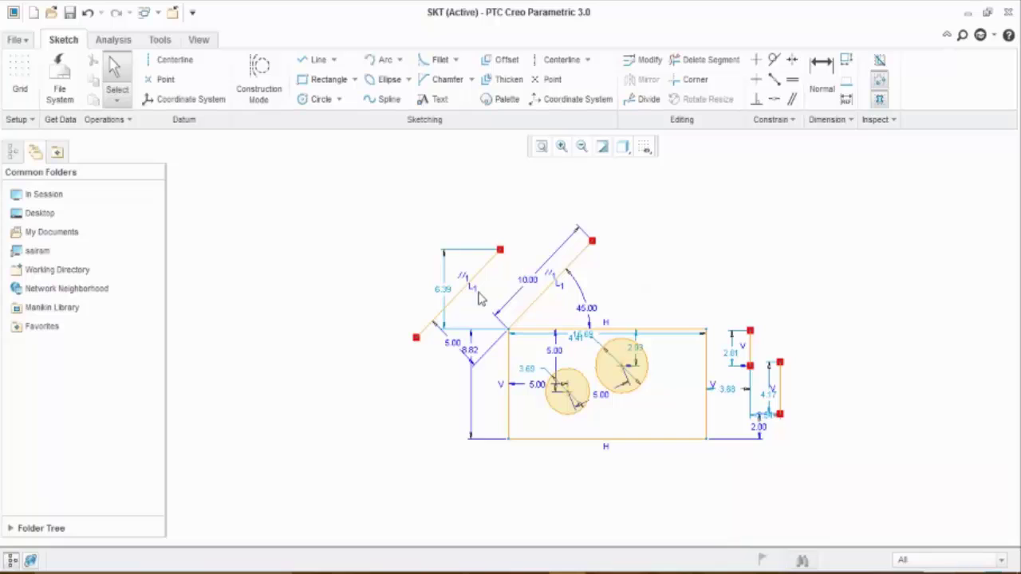
Step: Sketch a circle above and to the right of the rectangle, over the short vertical line
left_click(315, 99)
left_click(730, 237)
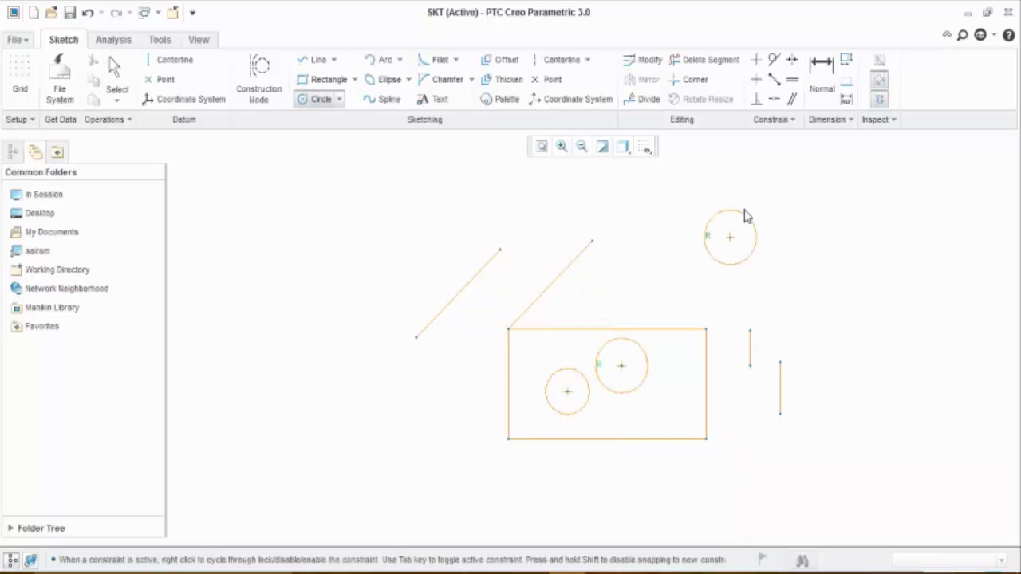